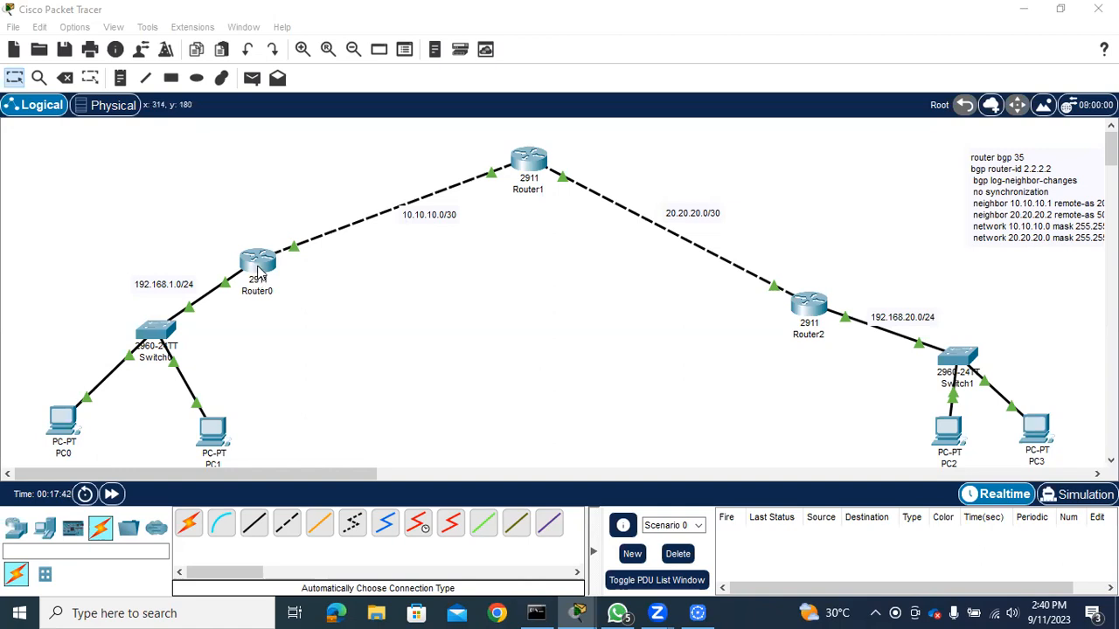
Review the IP configuration of Router0's GigabitEthernet0/0 and GigabitEthernet0/1 interfaces, then close its window
{"action": "left_click", "coordinate": [261, 273]}
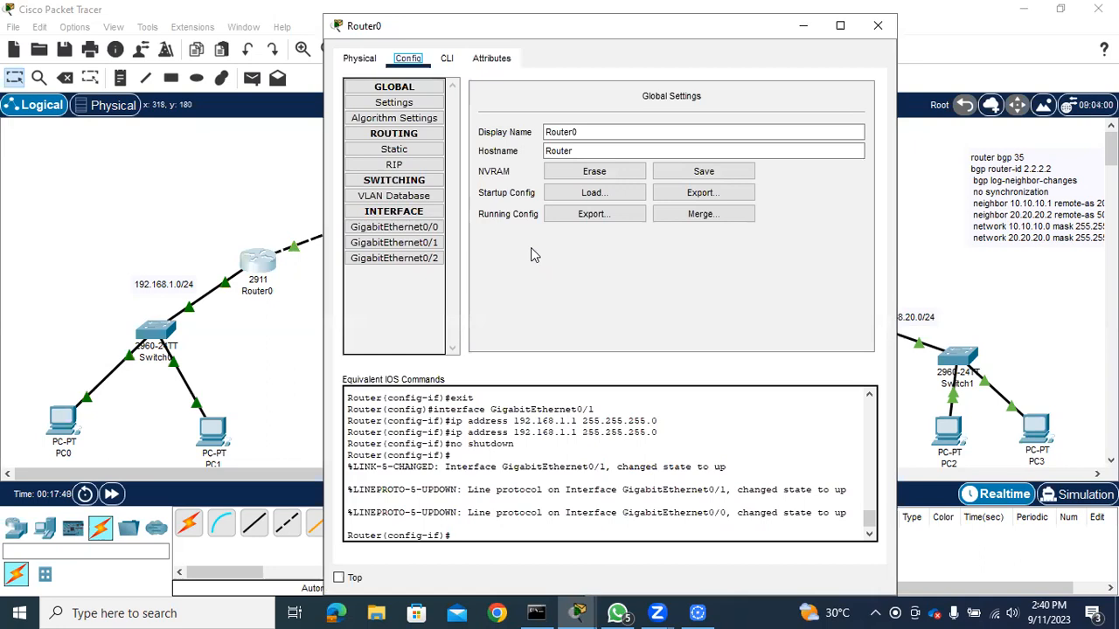
{"action": "left_click", "coordinate": [407, 101]}
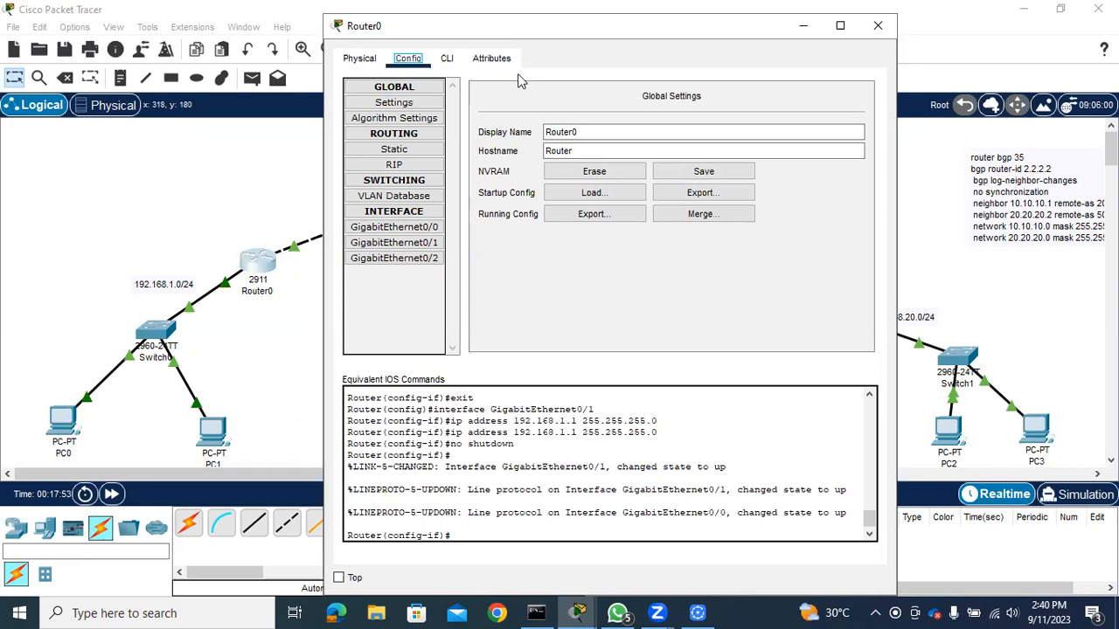
{"action": "left_click", "coordinate": [391, 227]}
{"action": "left_click", "coordinate": [727, 197]}
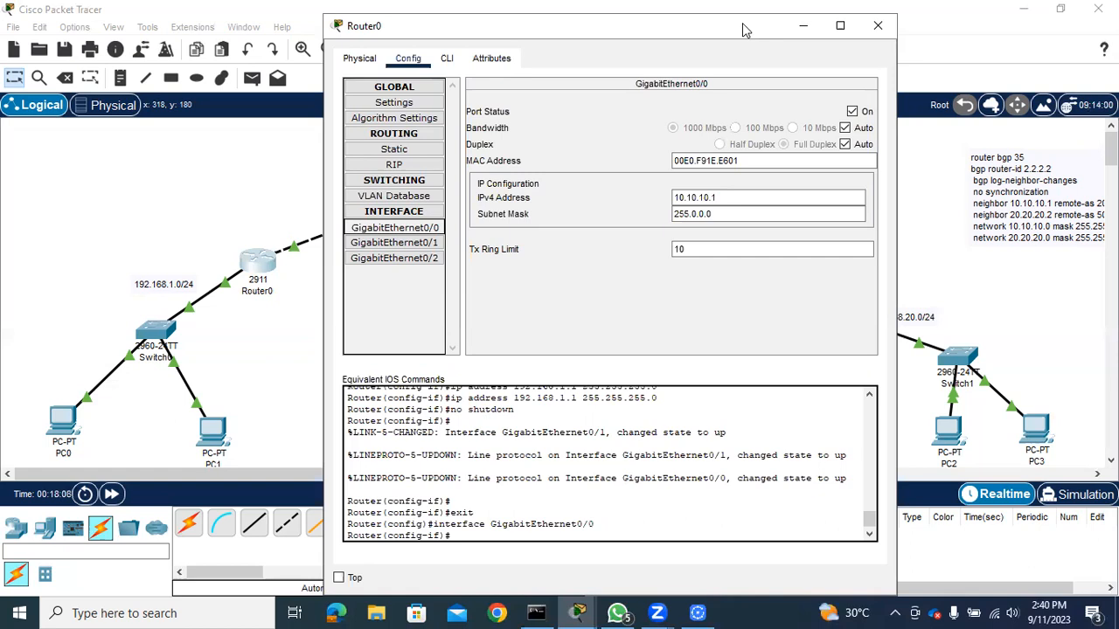
{"action": "left_click_drag", "start_coordinate": [743, 24], "coordinate": [903, 129]}
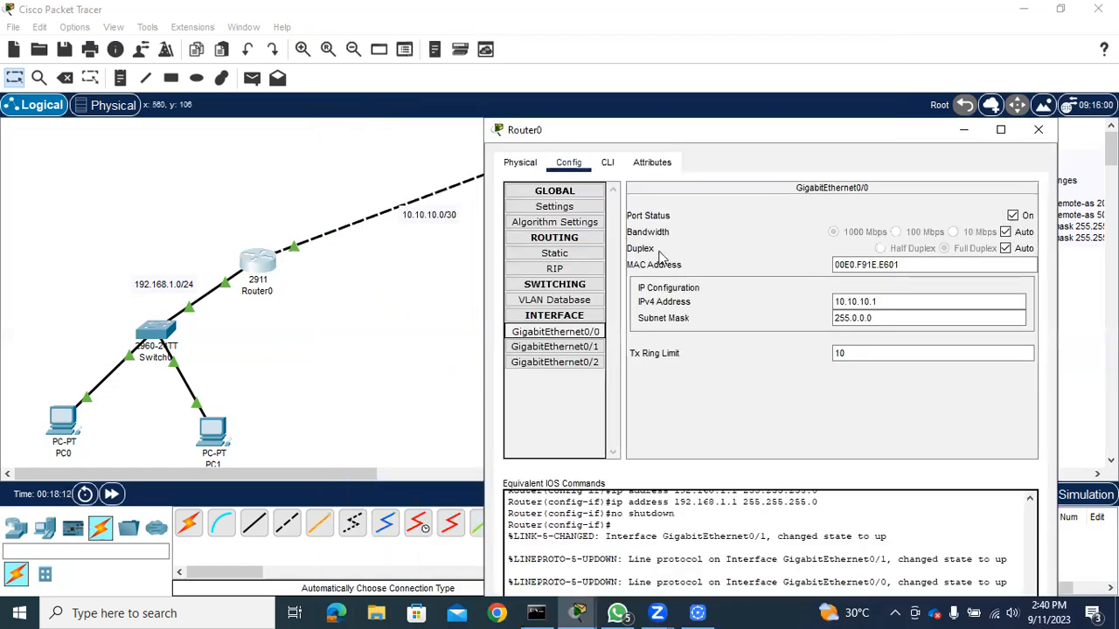
{"action": "left_click", "coordinate": [564, 347]}
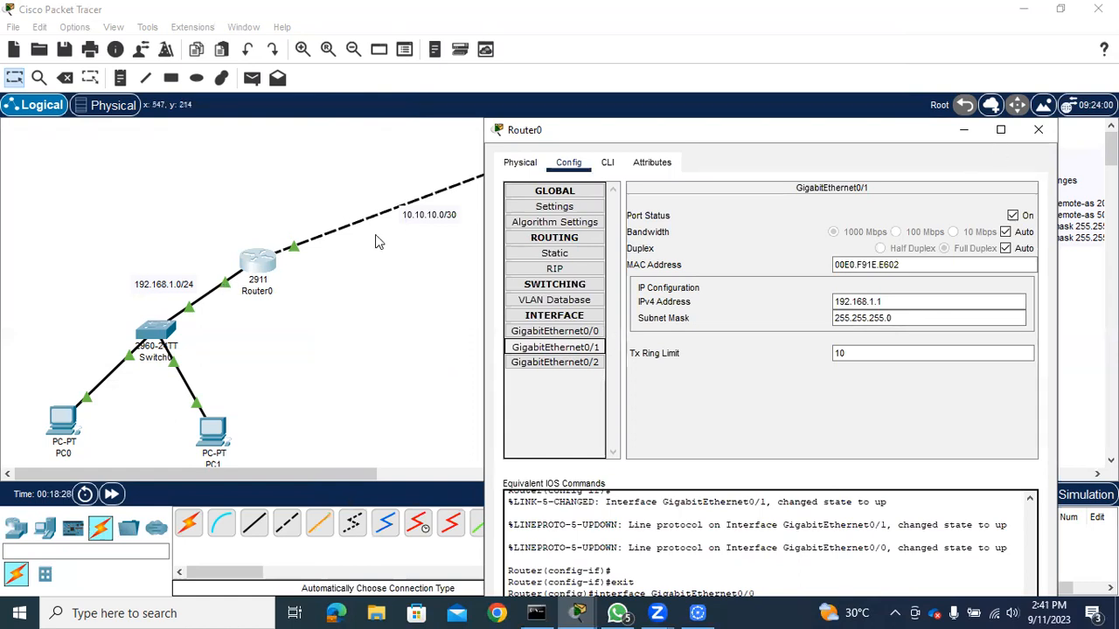
{"action": "left_click", "coordinate": [1051, 134]}
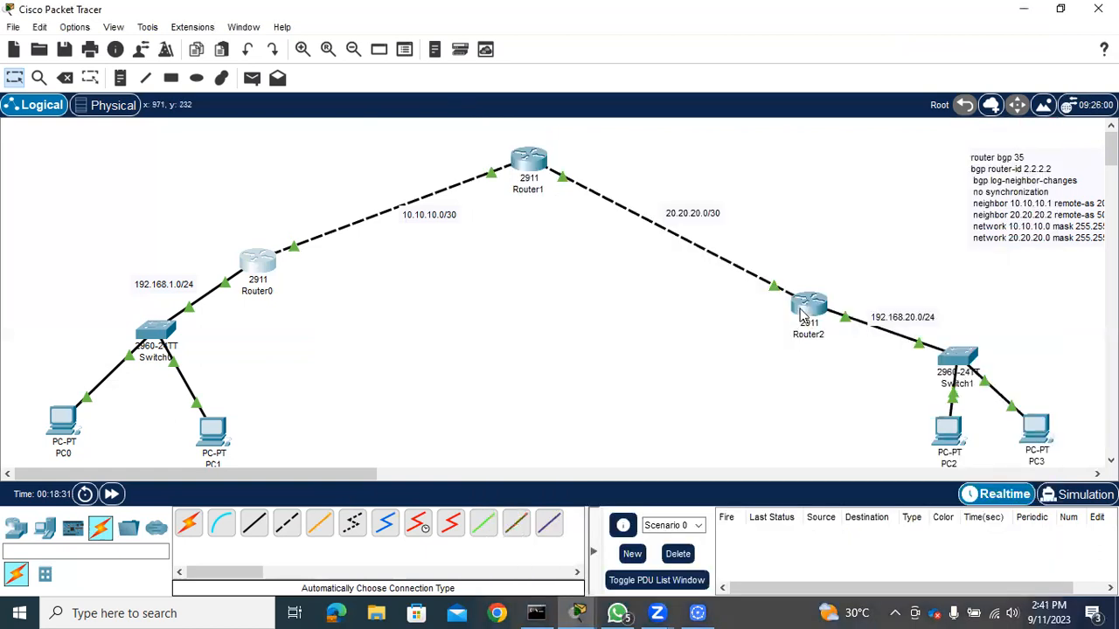
Review the IP configuration of Router2's GigabitEthernet0/0 and GigabitEthernet0/1 interfaces against the topology's subnet labels
{"action": "left_click", "coordinate": [802, 313]}
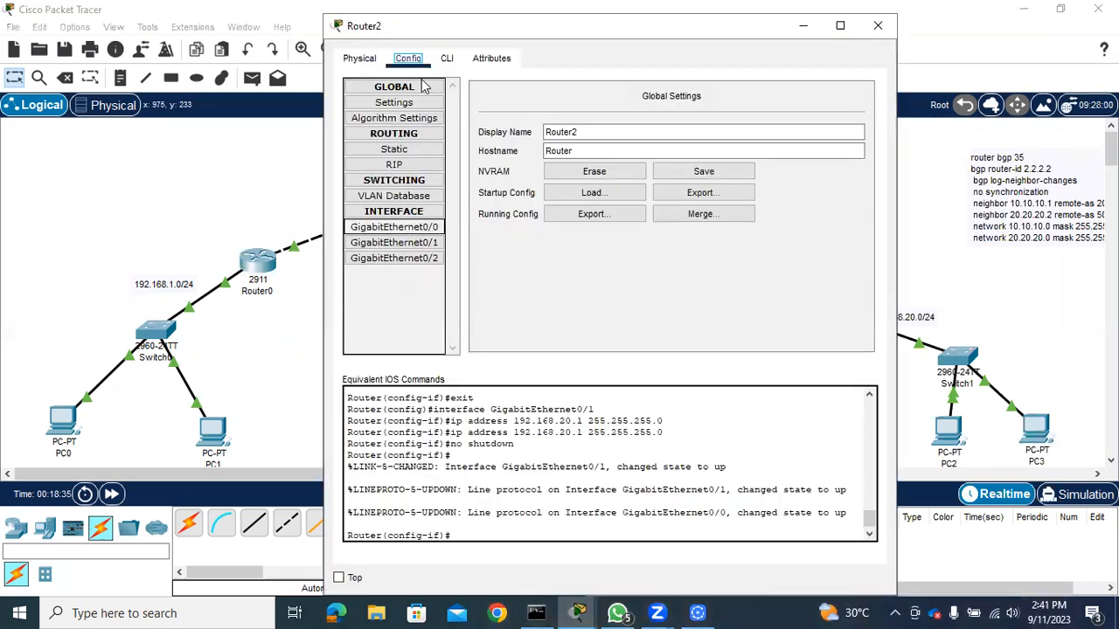
{"action": "left_click", "coordinate": [413, 64]}
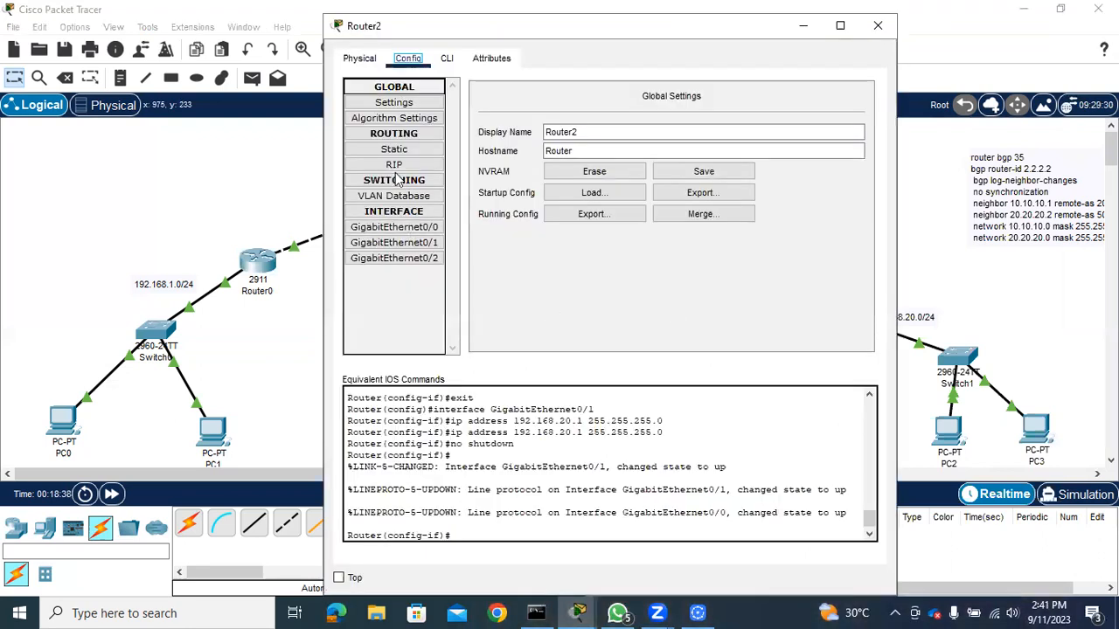
{"action": "left_click", "coordinate": [397, 229]}
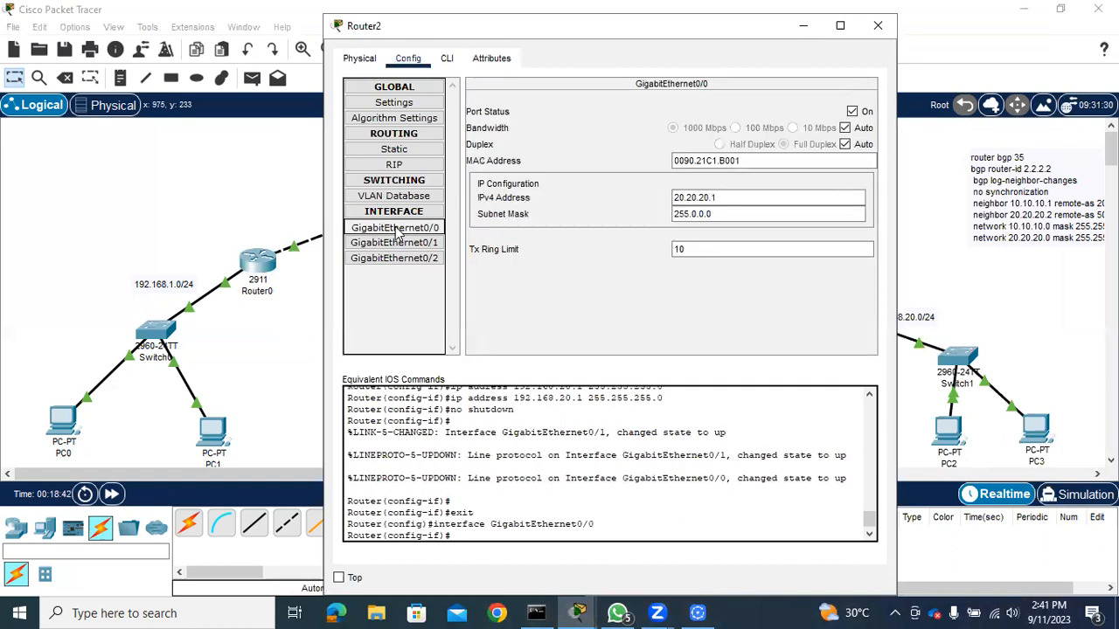
{"action": "left_click", "coordinate": [717, 201]}
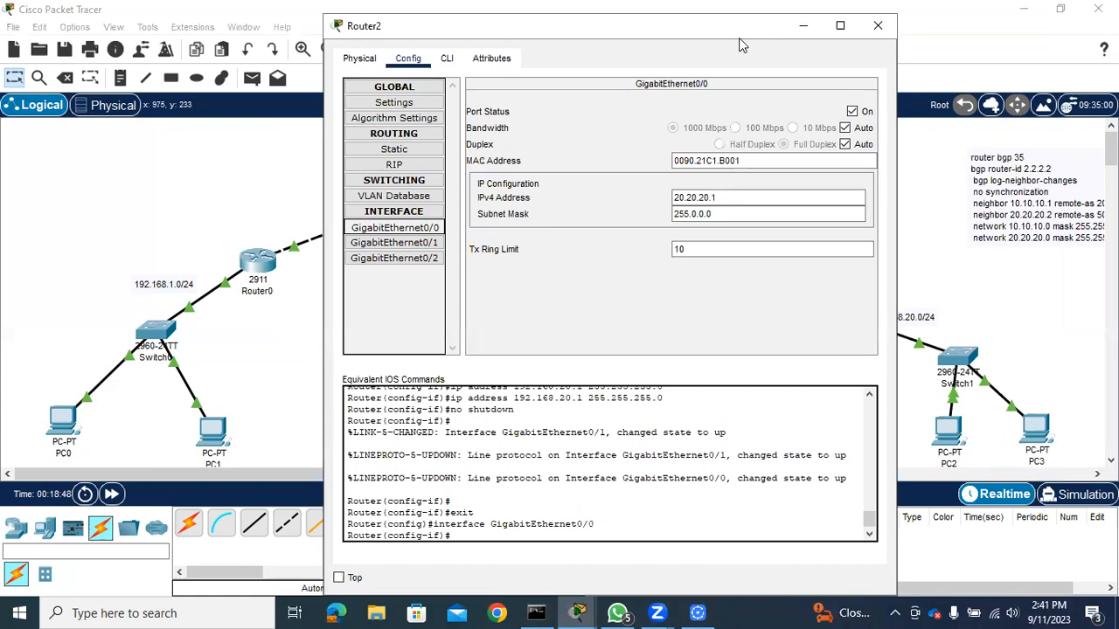
{"action": "left_click_drag", "start_coordinate": [738, 38], "coordinate": [424, 201]}
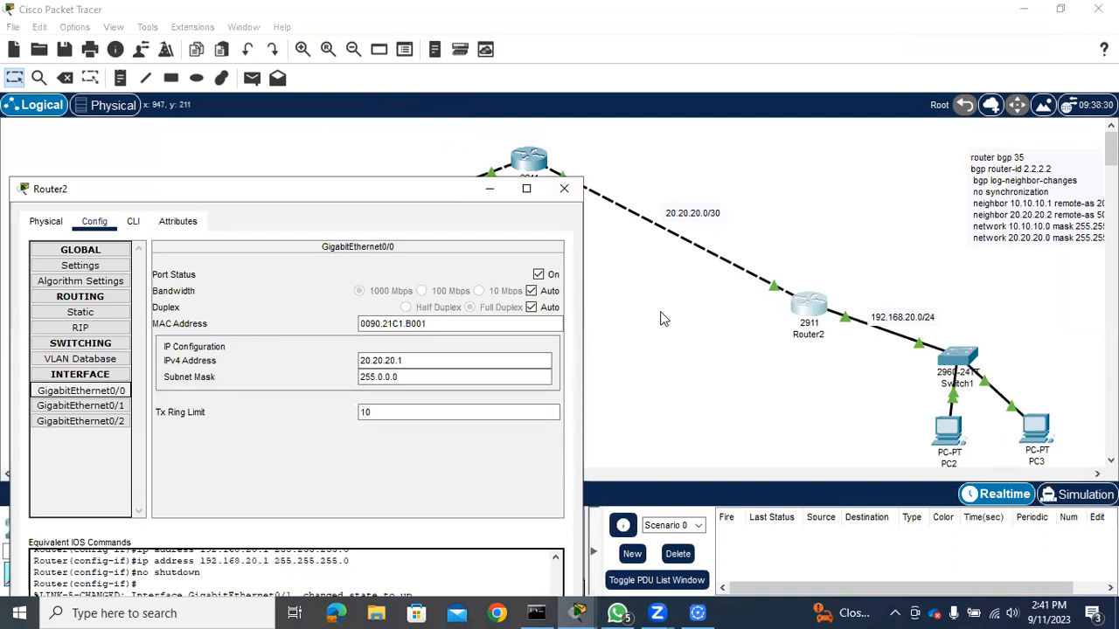
{"action": "left_click", "coordinate": [79, 405]}
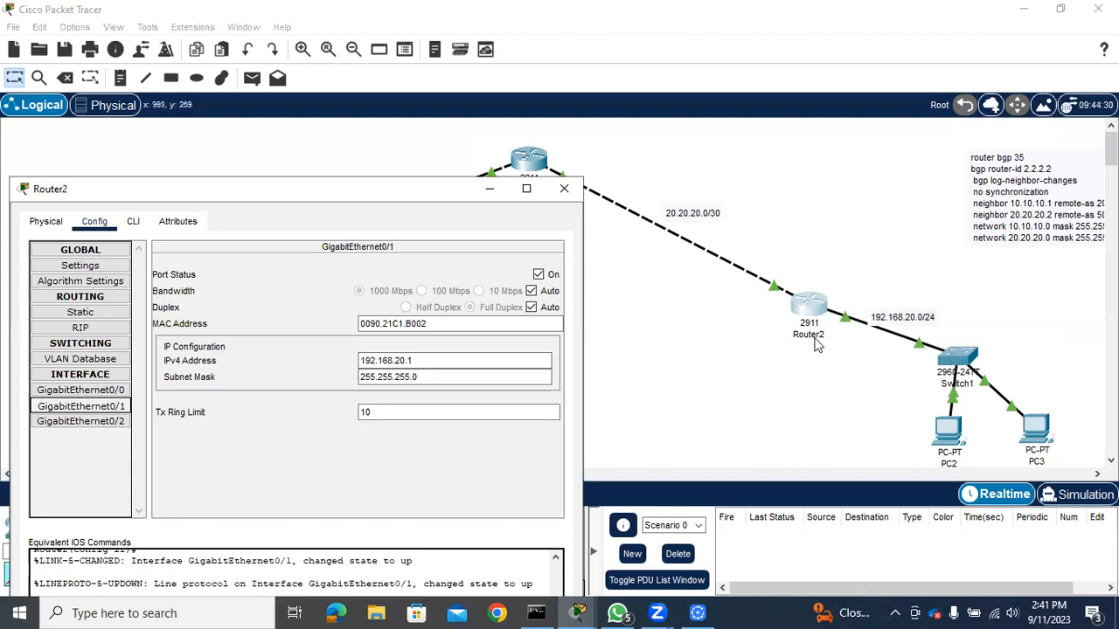
{"action": "left_click", "coordinate": [725, 358]}
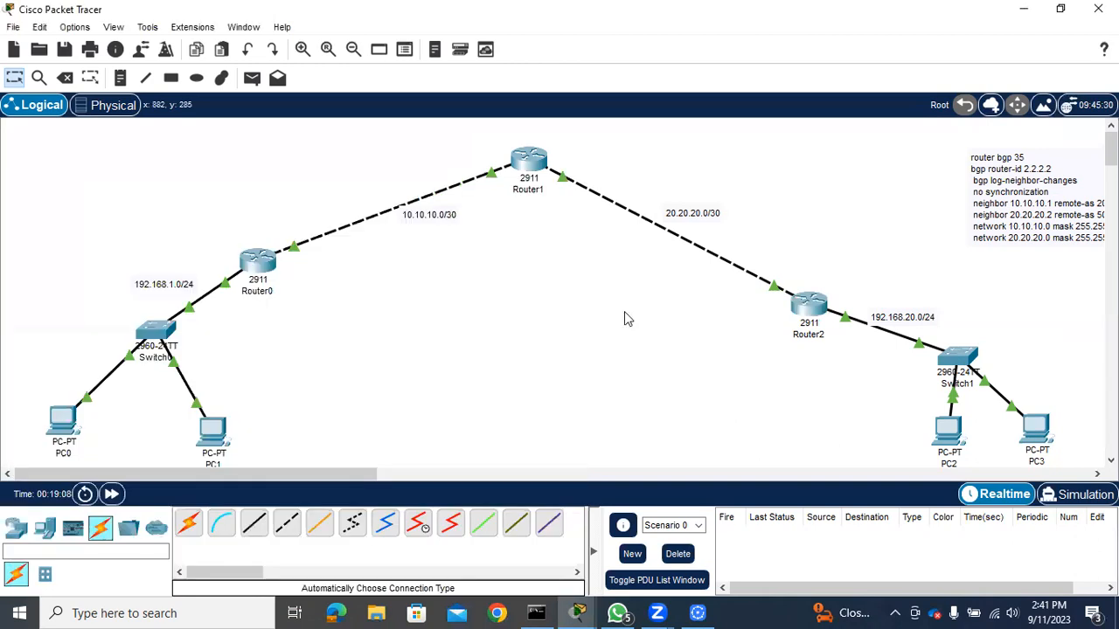
Check the IP addresses on Router1's GigabitEthernet0/0 and GigabitEthernet0/1 interfaces, then close its window
{"action": "mouse_move", "coordinate": [532, 169]}
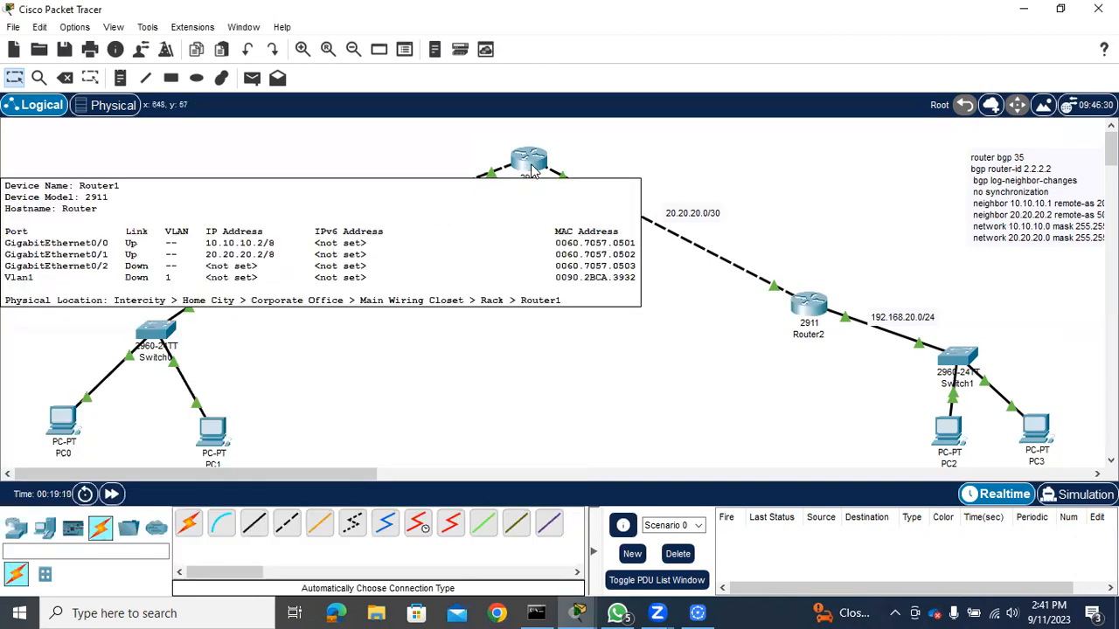
{"action": "left_click", "coordinate": [532, 169]}
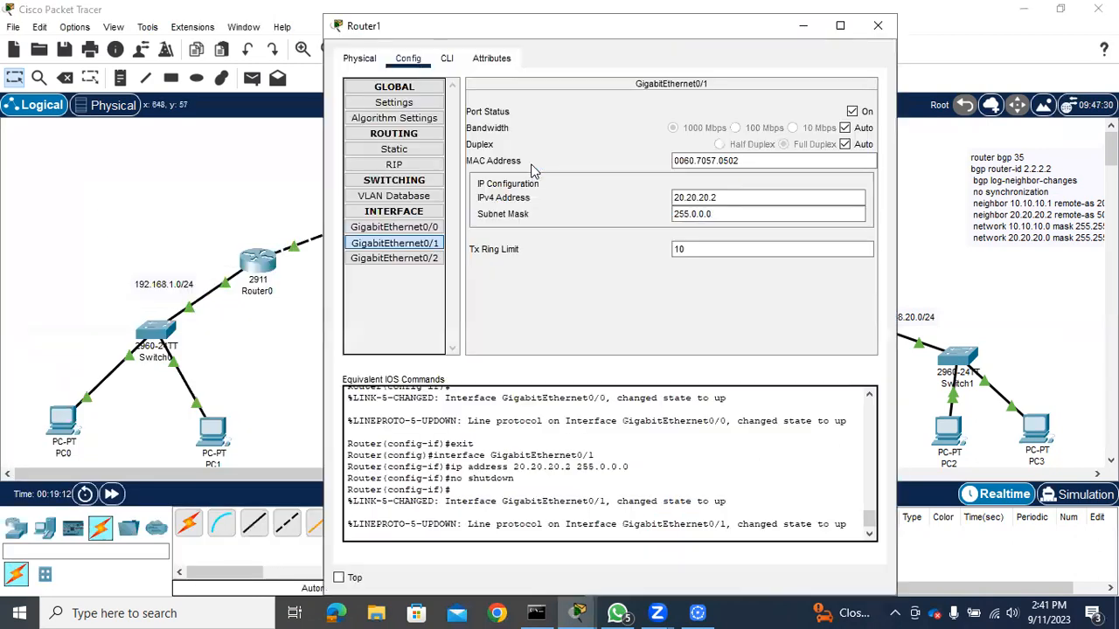
{"action": "left_click", "coordinate": [411, 228]}
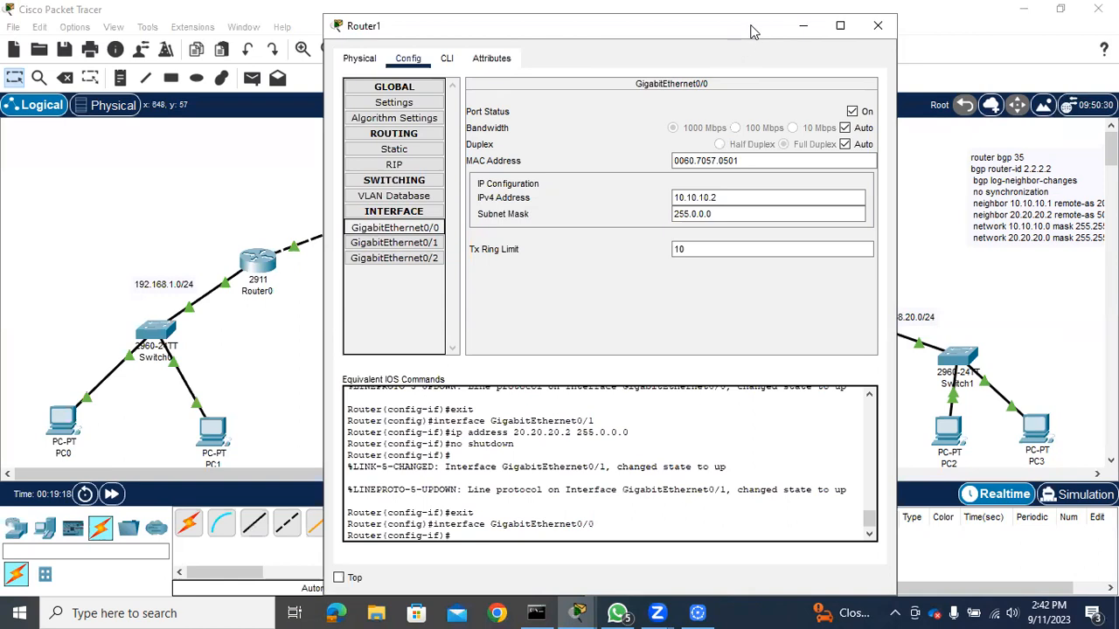
{"action": "left_click_drag", "start_coordinate": [768, 38], "coordinate": [1004, 114]}
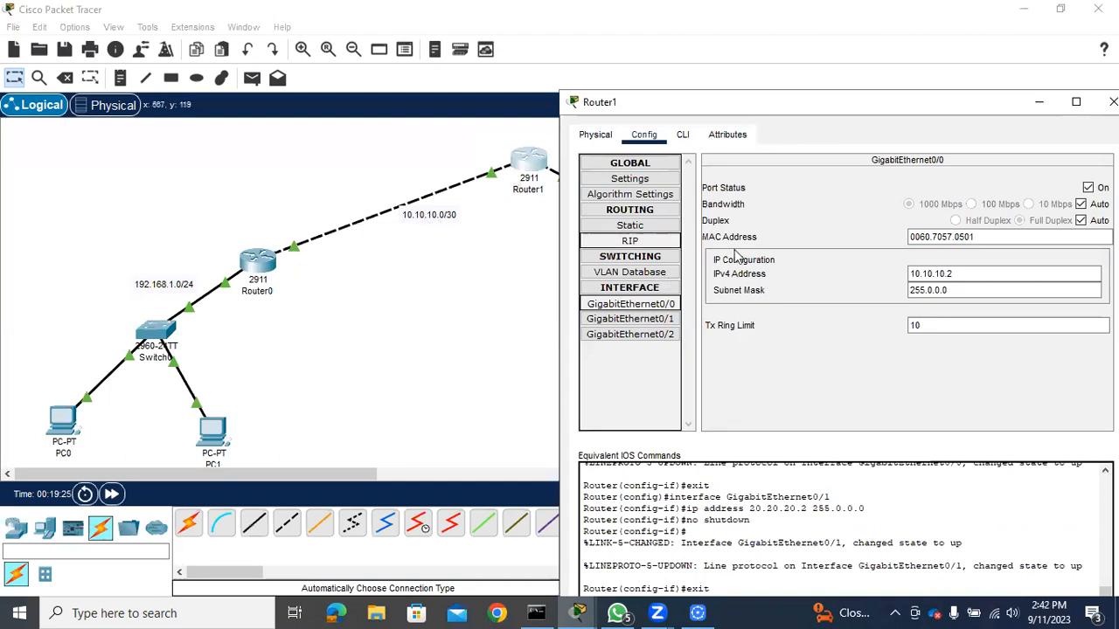
{"action": "left_click", "coordinate": [626, 320]}
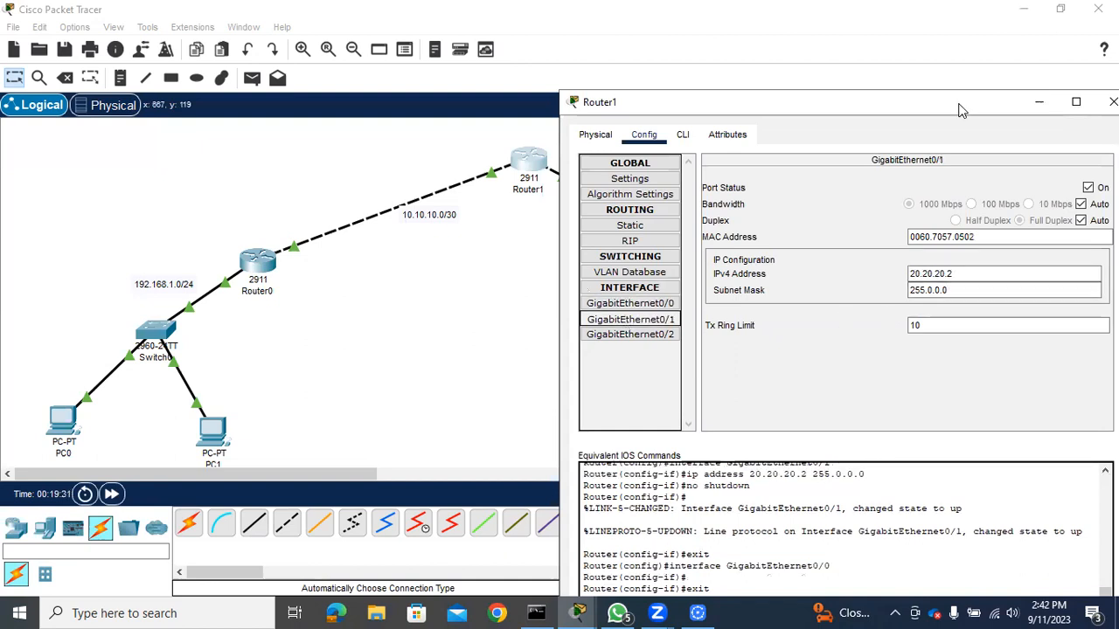
{"action": "left_click_drag", "start_coordinate": [957, 104], "coordinate": [483, 209]}
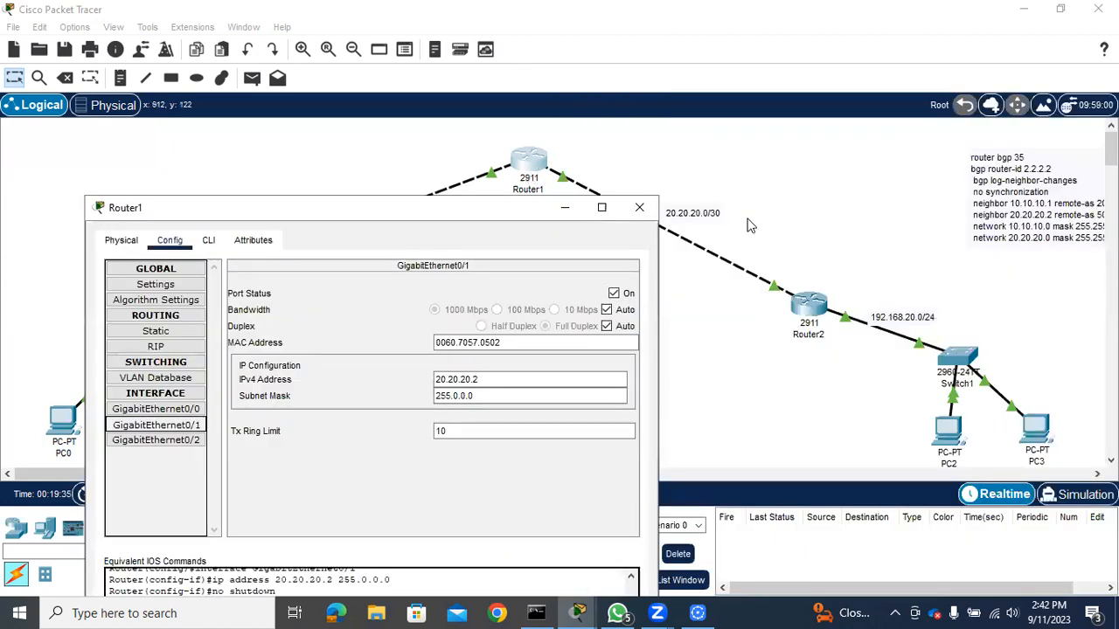
{"action": "left_click", "coordinate": [639, 210]}
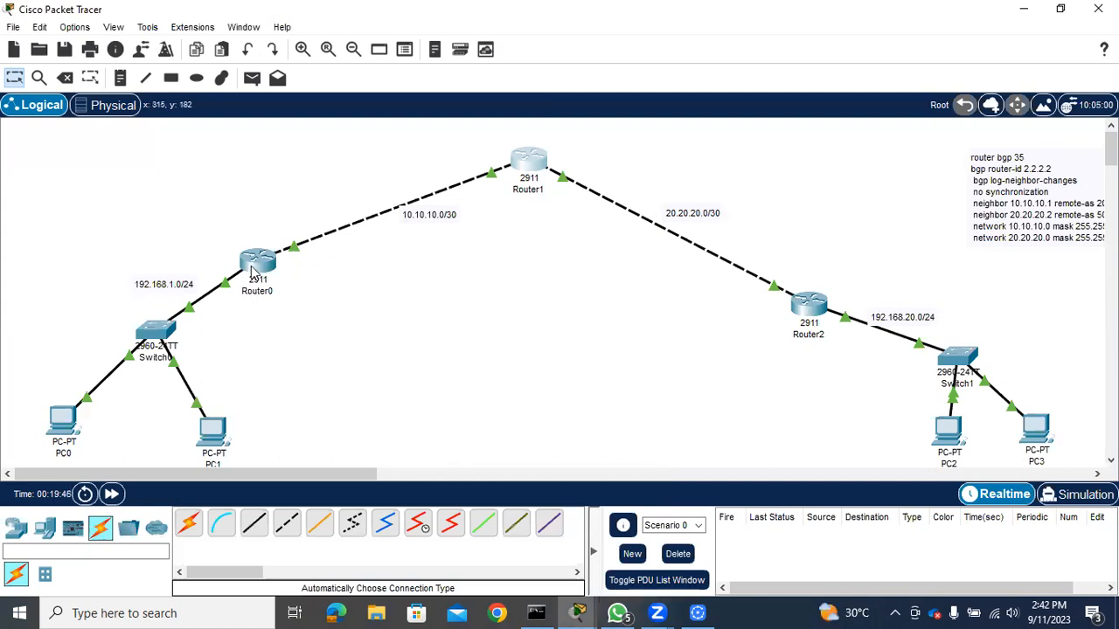
Open Router0's command line and exit interface configuration mode to return to global configuration mode
{"action": "mouse_move", "coordinate": [255, 270]}
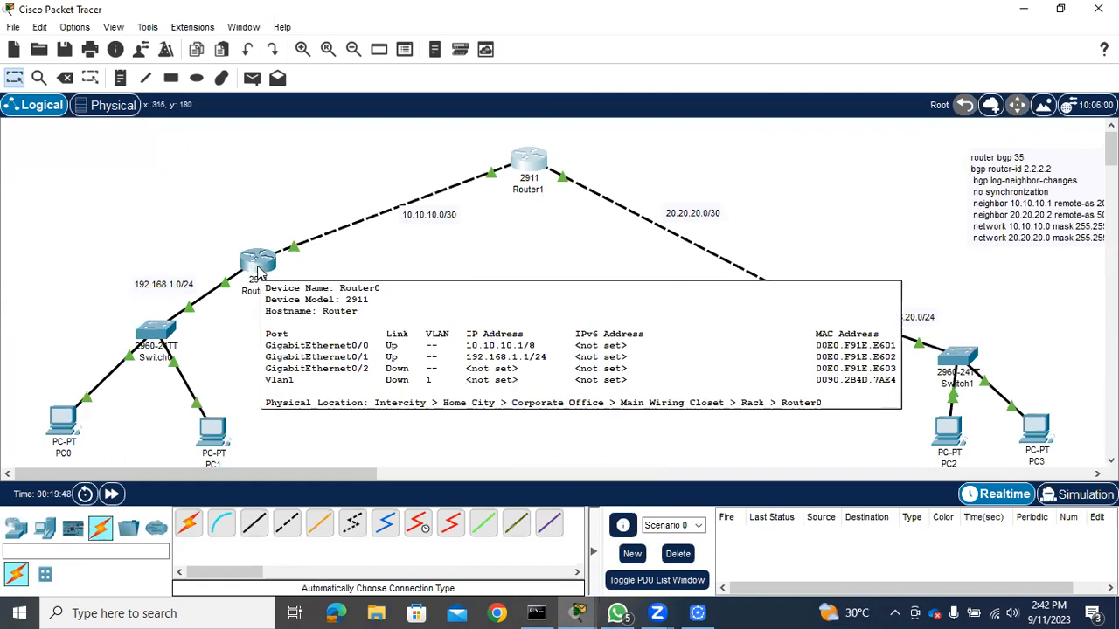
{"action": "left_click", "coordinate": [258, 271]}
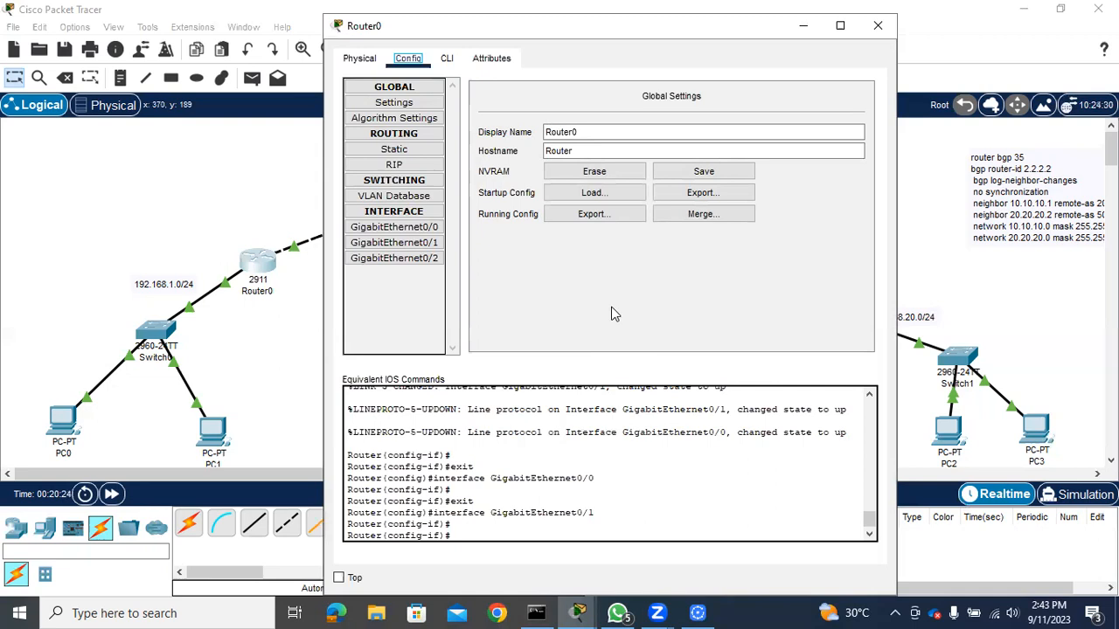
{"action": "left_click", "coordinate": [447, 60]}
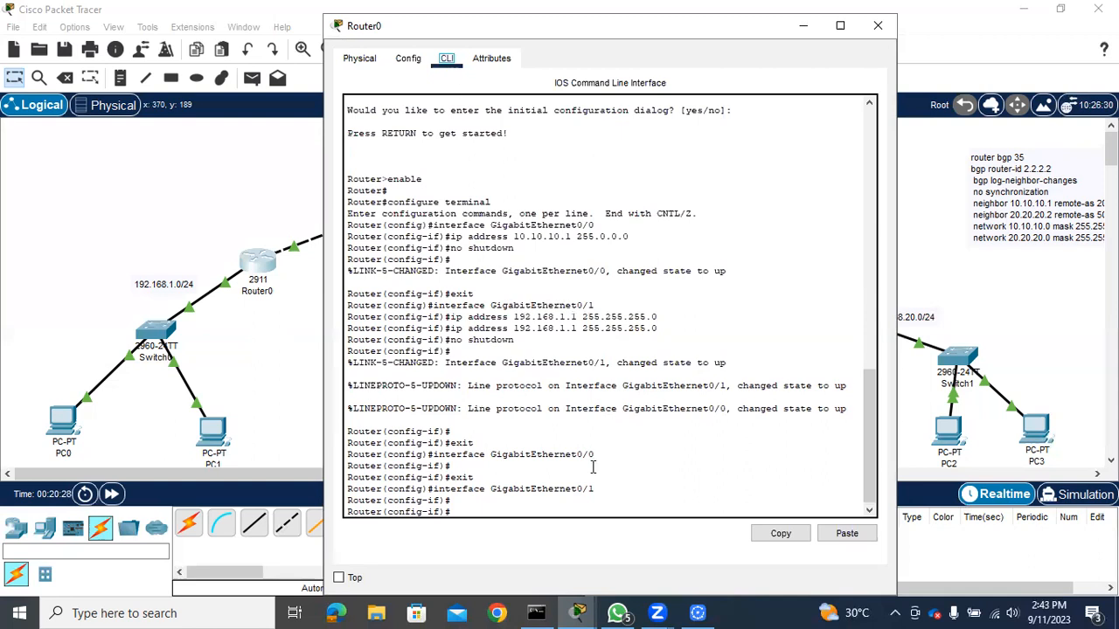
{"action": "key", "text": "Return"}
{"action": "key", "text": "Return"}
{"action": "key", "text": "Return"}
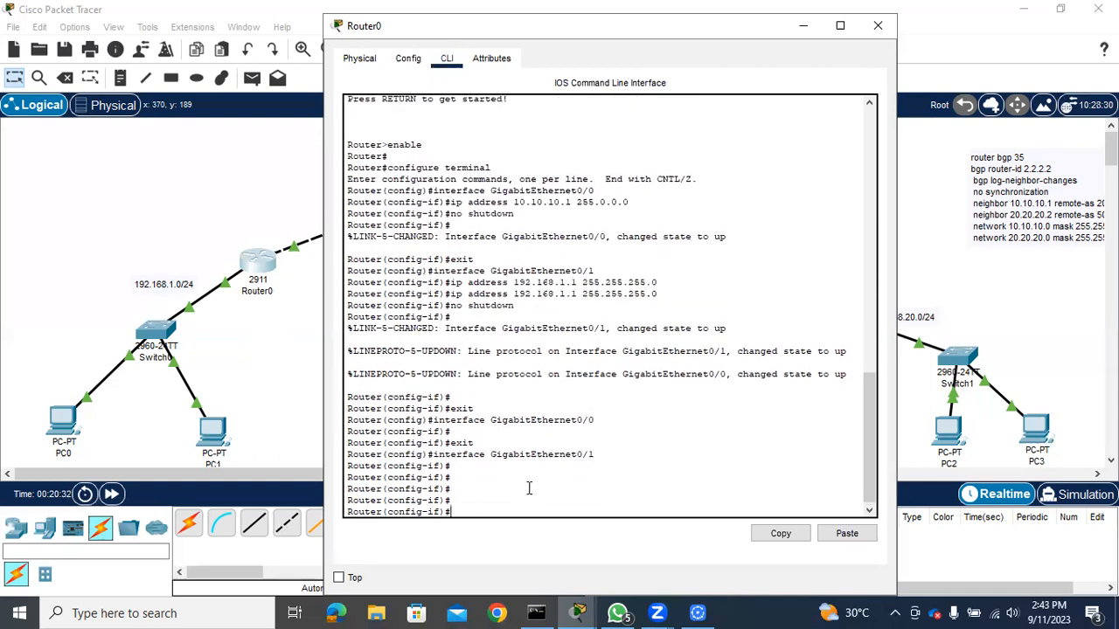
{"action": "type", "text": "exit"}
{"action": "key", "text": "Return"}
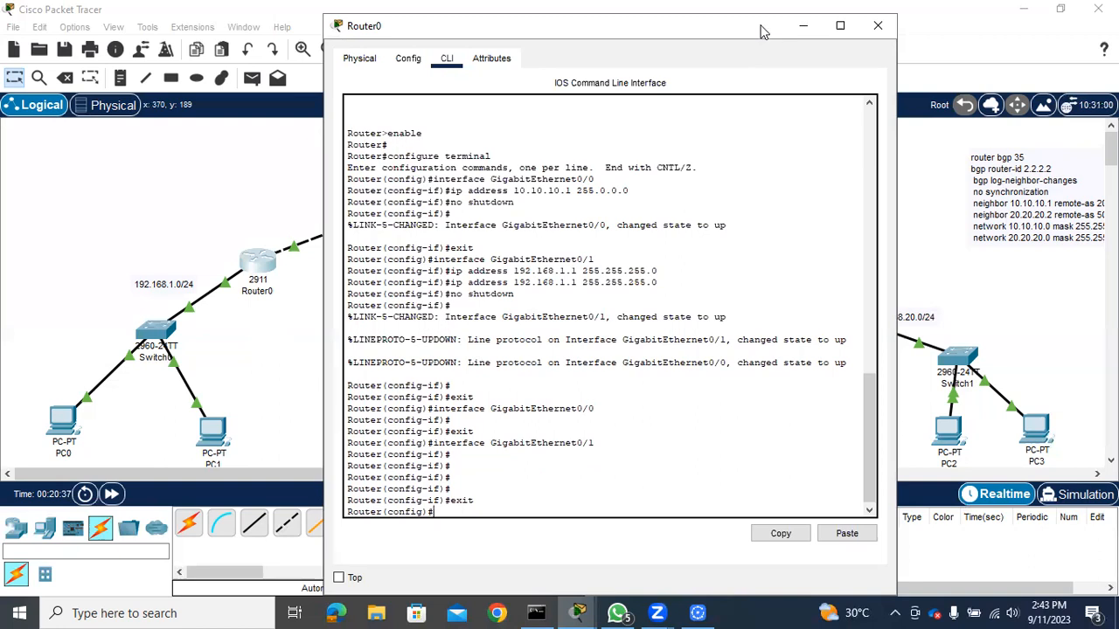
Enter "router bgp" without an AS number or submitting it at Router0's configuration prompt, and return to the topology
{"action": "left_click_drag", "start_coordinate": [760, 32], "coordinate": [550, 73]}
{"action": "type", "text": "router bgp"}
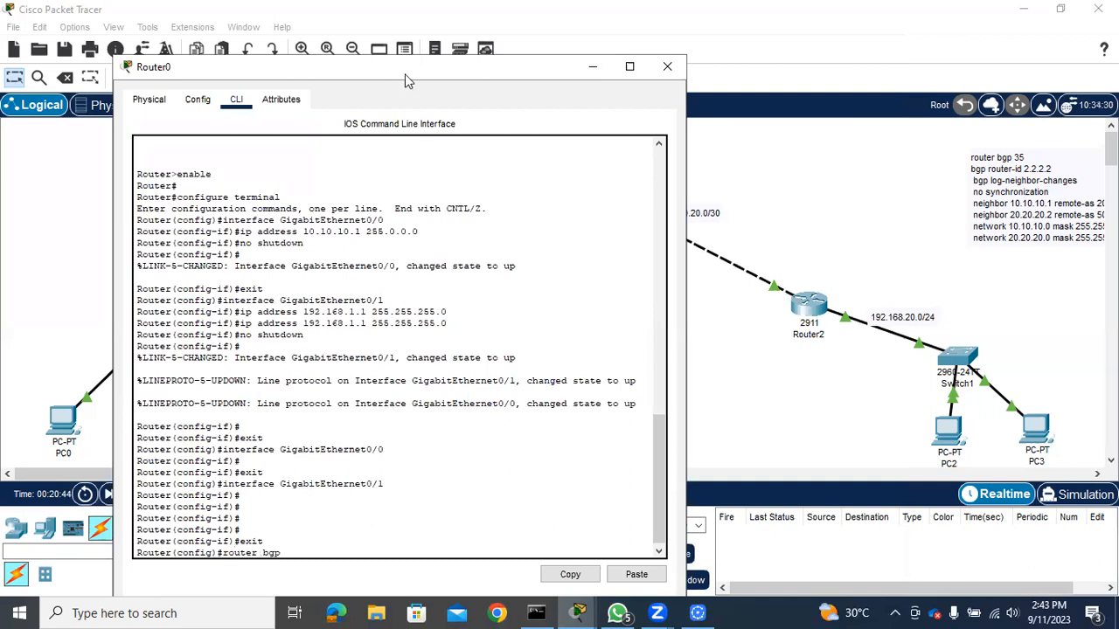
{"action": "left_click_drag", "start_coordinate": [404, 73], "coordinate": [704, 110]}
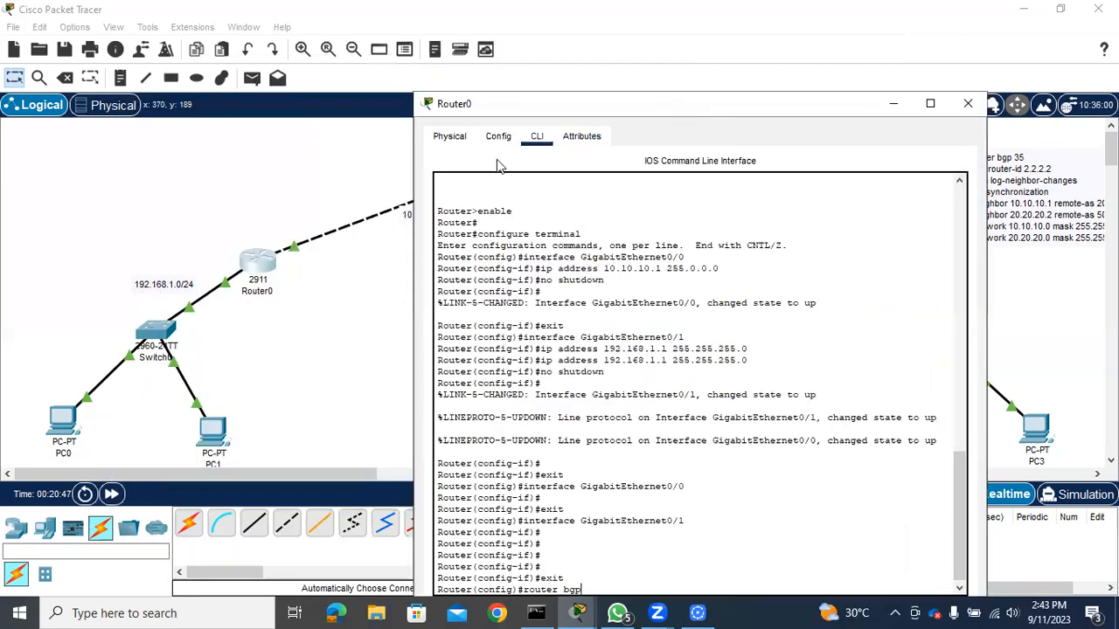
{"action": "left_click", "coordinate": [210, 251]}
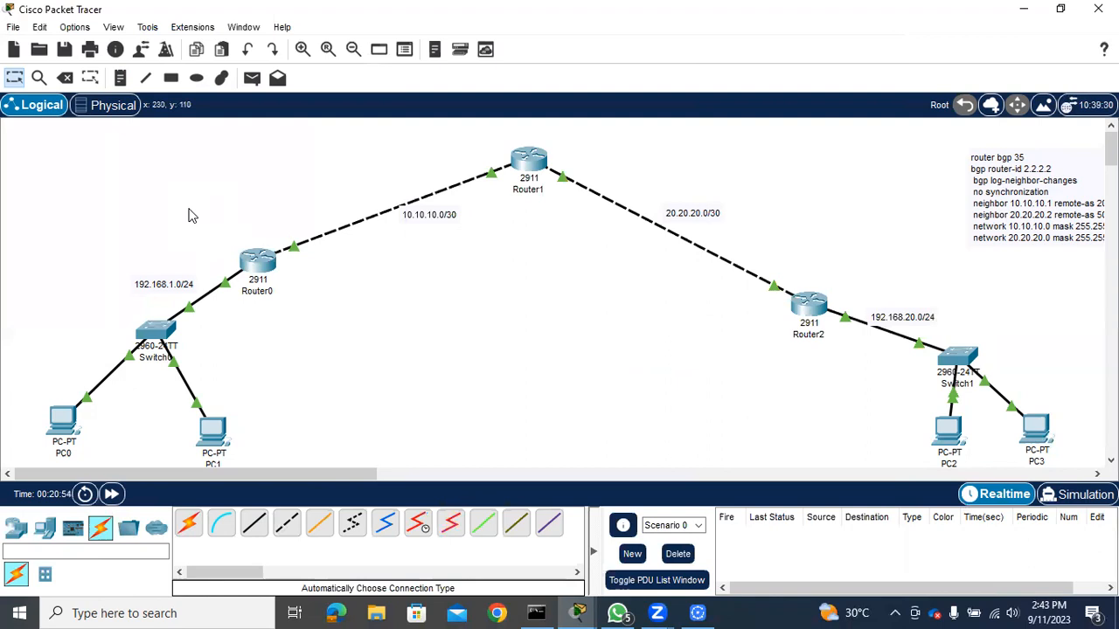
Place a text note reading "AS 10" on the topology just above Router0
{"action": "left_click", "coordinate": [120, 78]}
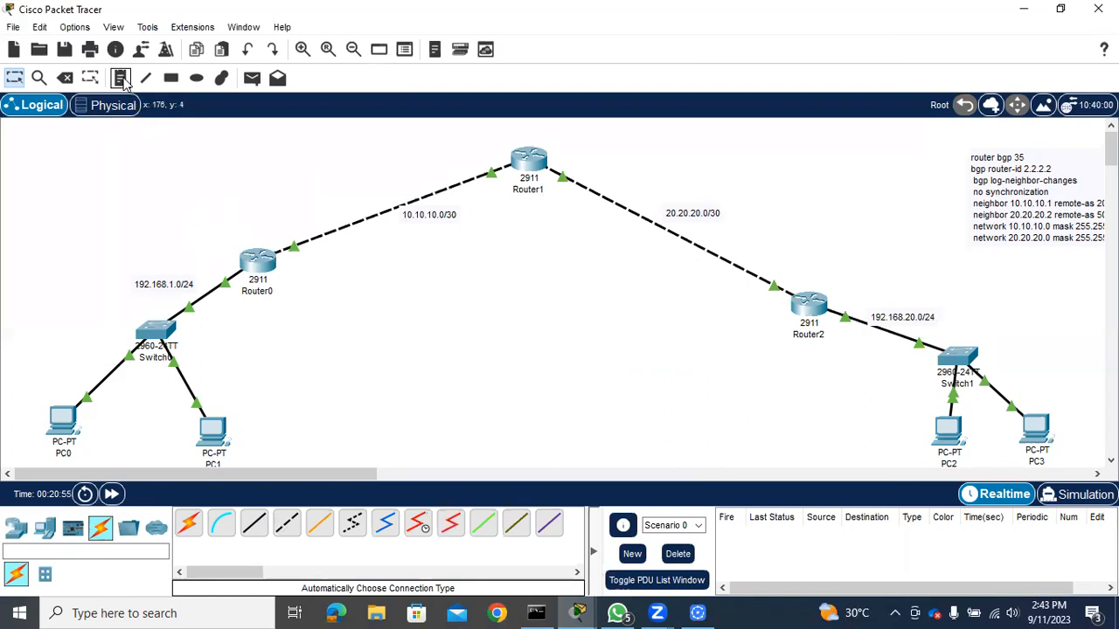
{"action": "left_click", "coordinate": [164, 215]}
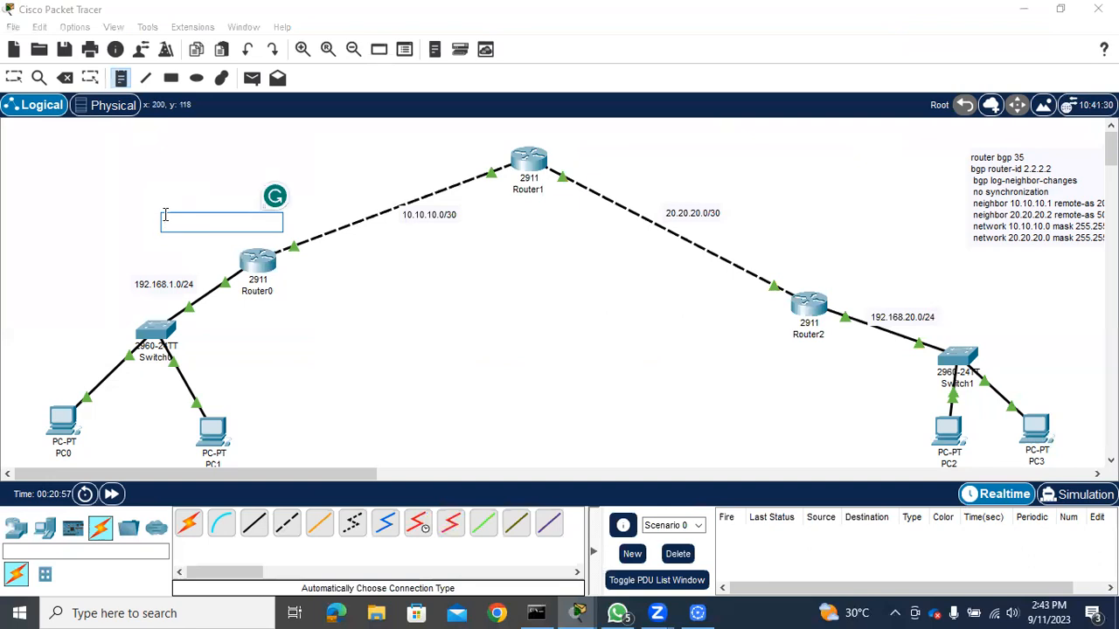
{"action": "type", "text": "AS"}
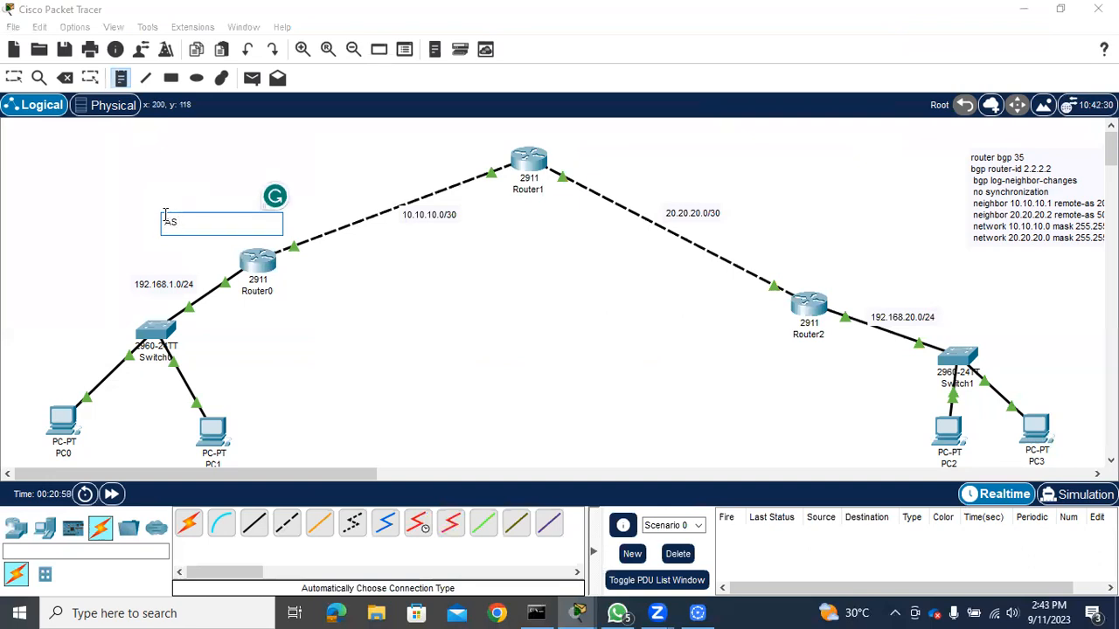
{"action": "type", "text": " 10"}
Add a text note "AS 20" above Router2 and another reading "AS 30" beside Router1
{"action": "left_click", "coordinate": [829, 261]}
{"action": "type", "text": "AS"}
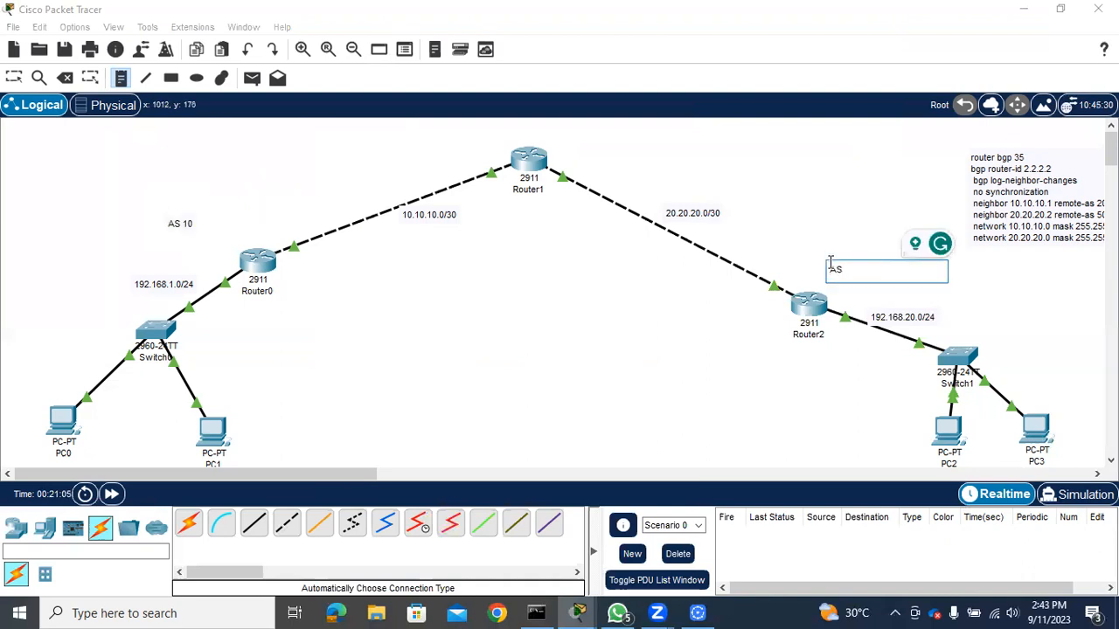
{"action": "type", "text": " 20"}
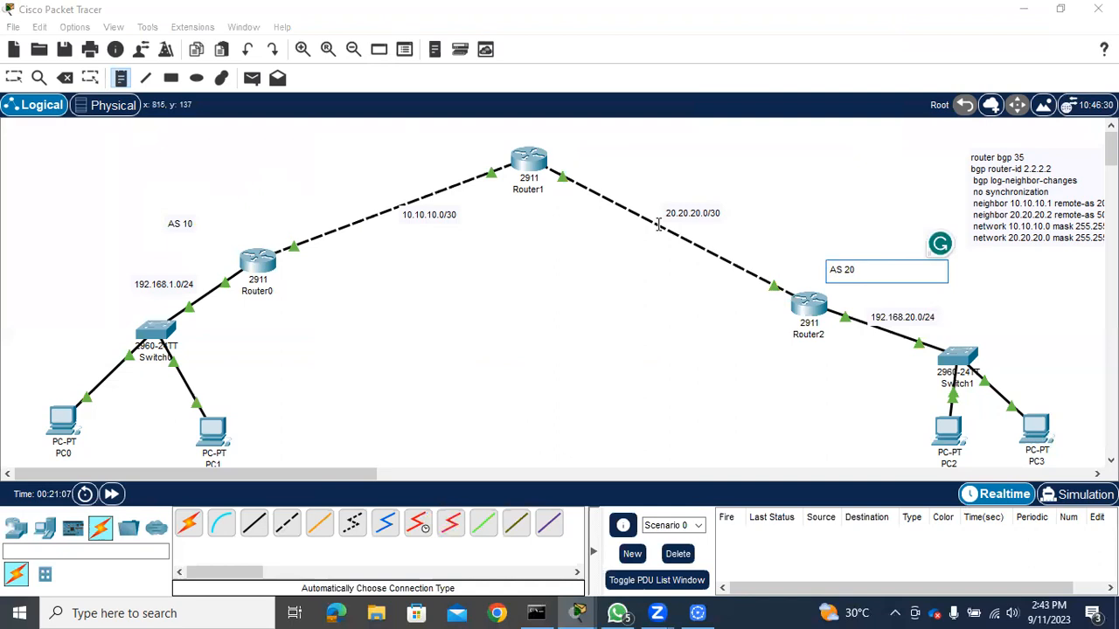
{"action": "left_click", "coordinate": [599, 141]}
{"action": "type", "text": "AS "}
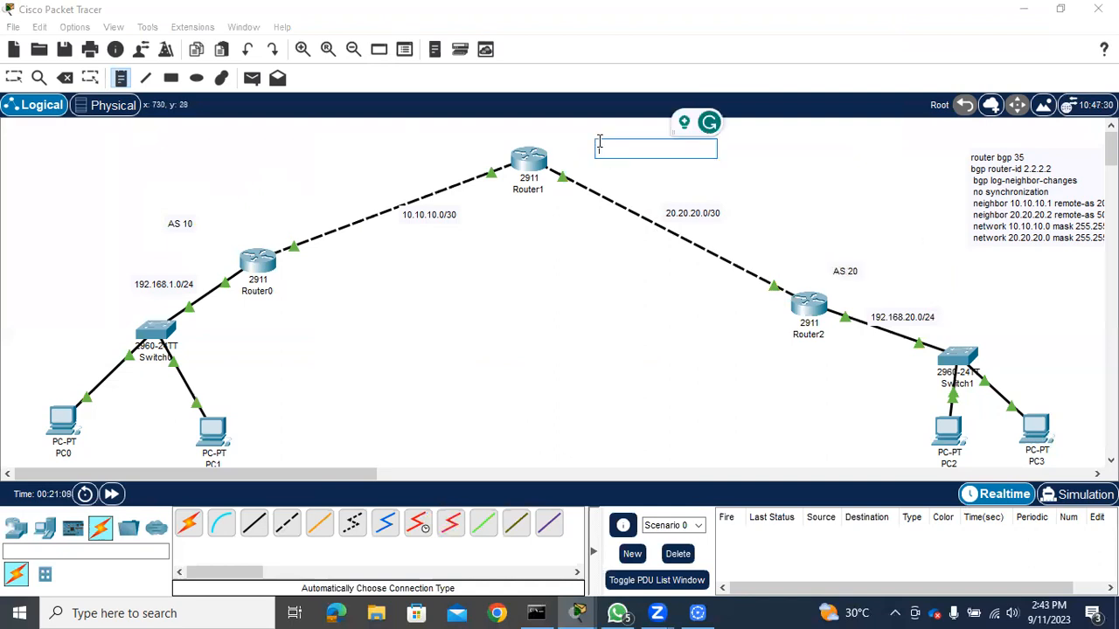
{"action": "type", "text": "30"}
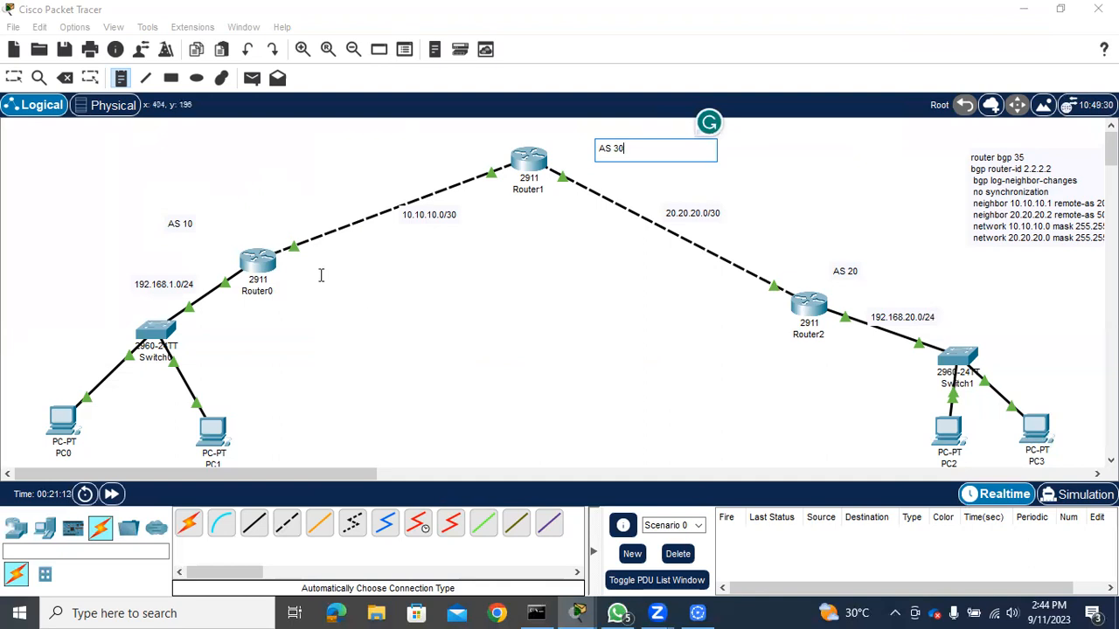
Finish placing notes and reopen Router0's command line to start its BGP process with AS number 10
{"action": "left_click", "coordinate": [265, 272]}
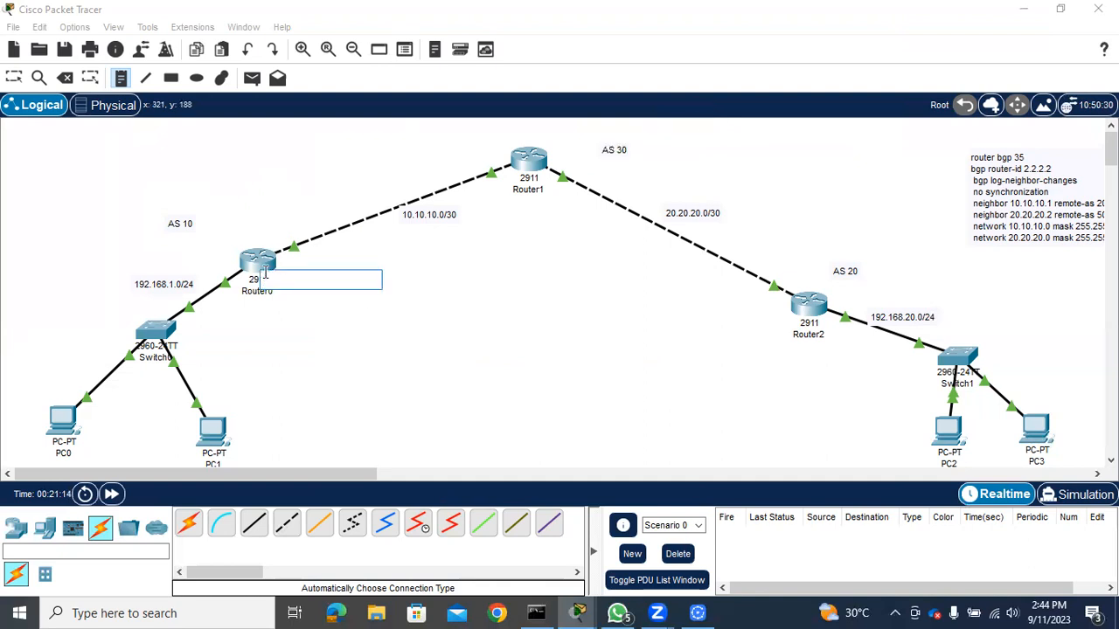
{"action": "key", "text": "Escape"}
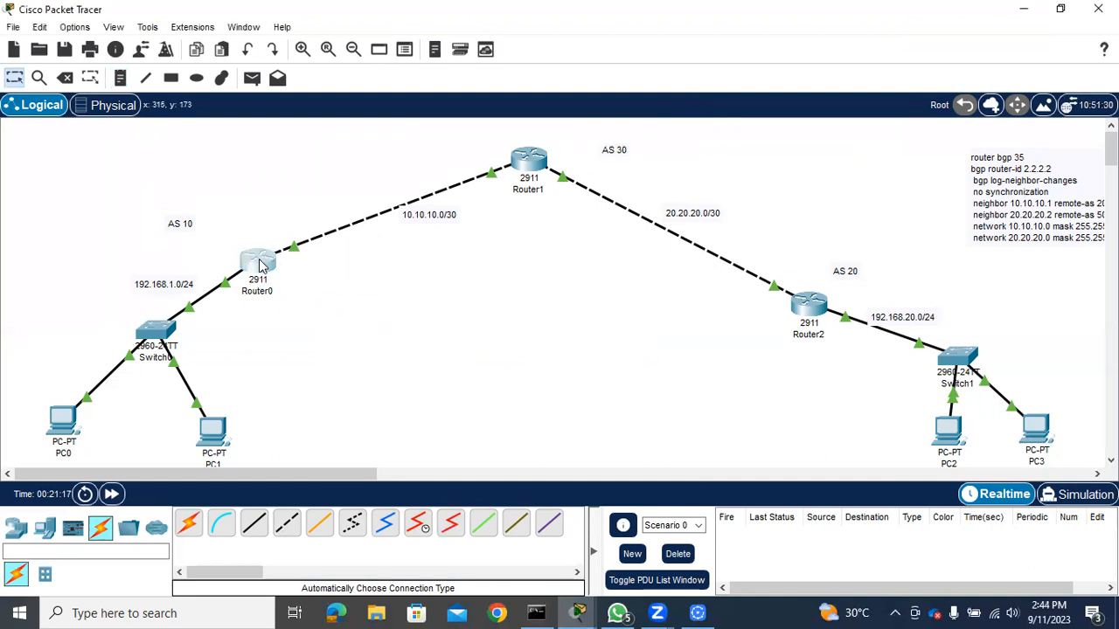
{"action": "left_click", "coordinate": [260, 259]}
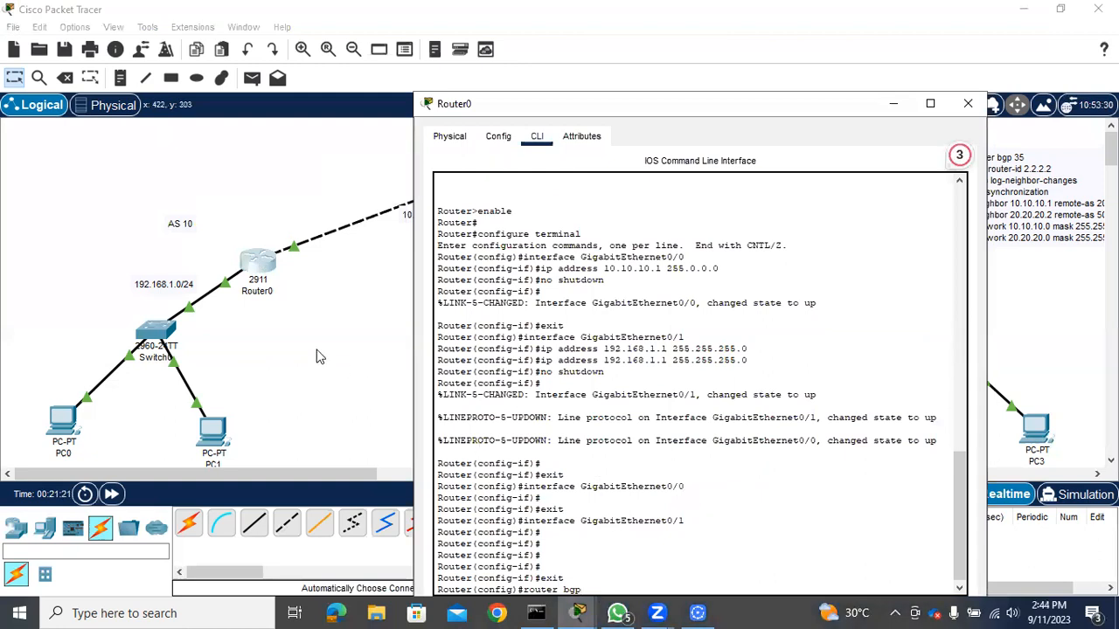
{"action": "type", "text": "10"}
{"action": "key", "text": "Return"}
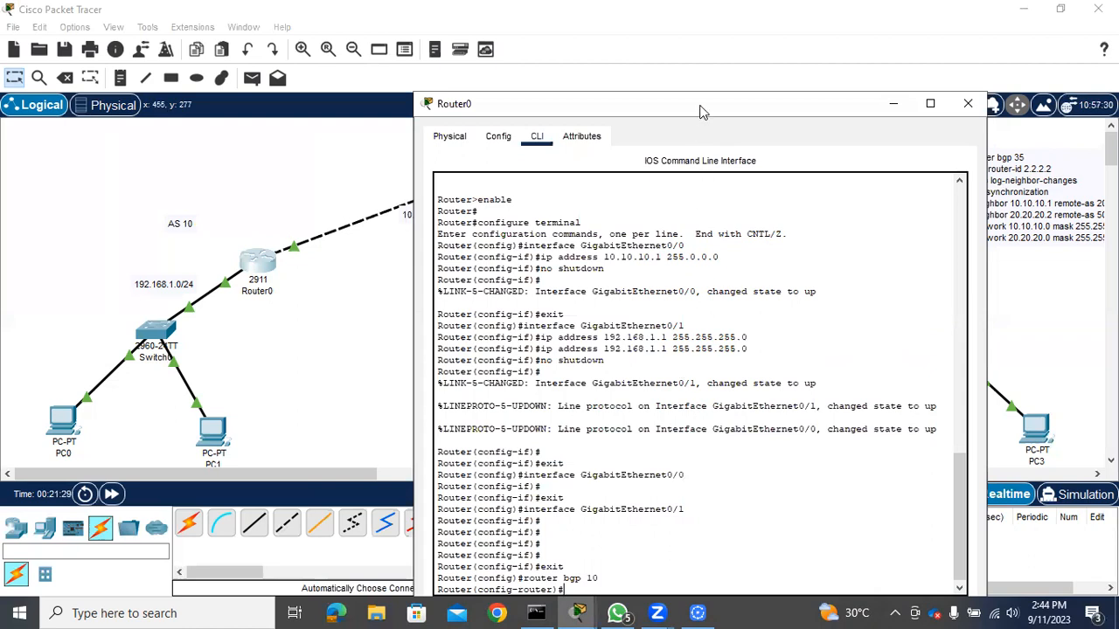
Set Router0's BGP router ID to 1.1.1.1
{"action": "left_click_drag", "start_coordinate": [698, 107], "coordinate": [663, 69]}
{"action": "type", "text": "bgp rou"}
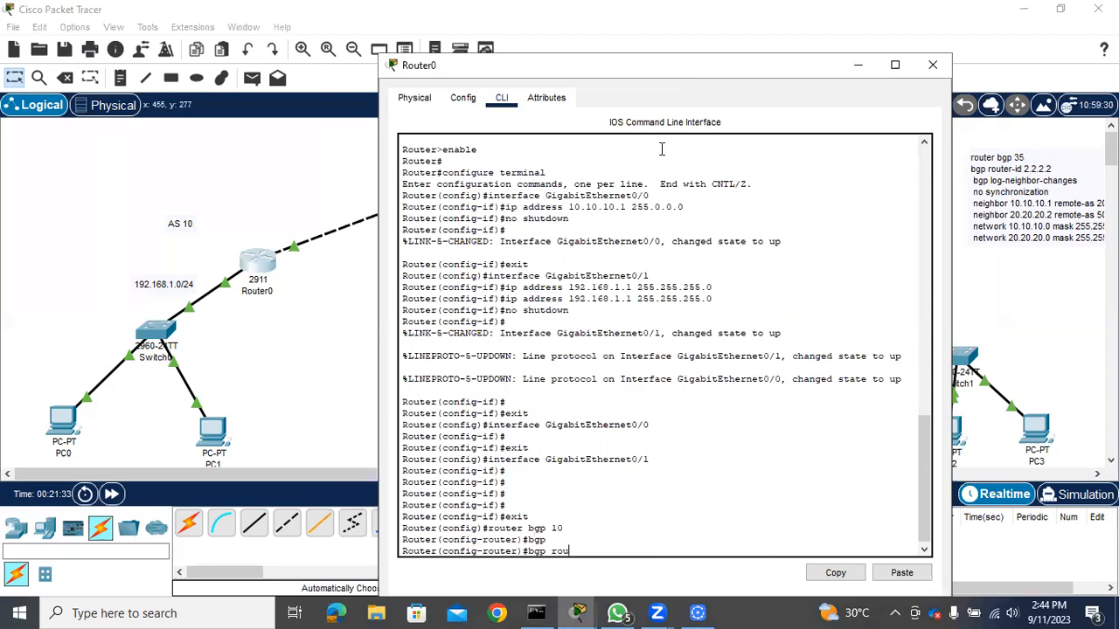
{"action": "key", "text": "Tab"}
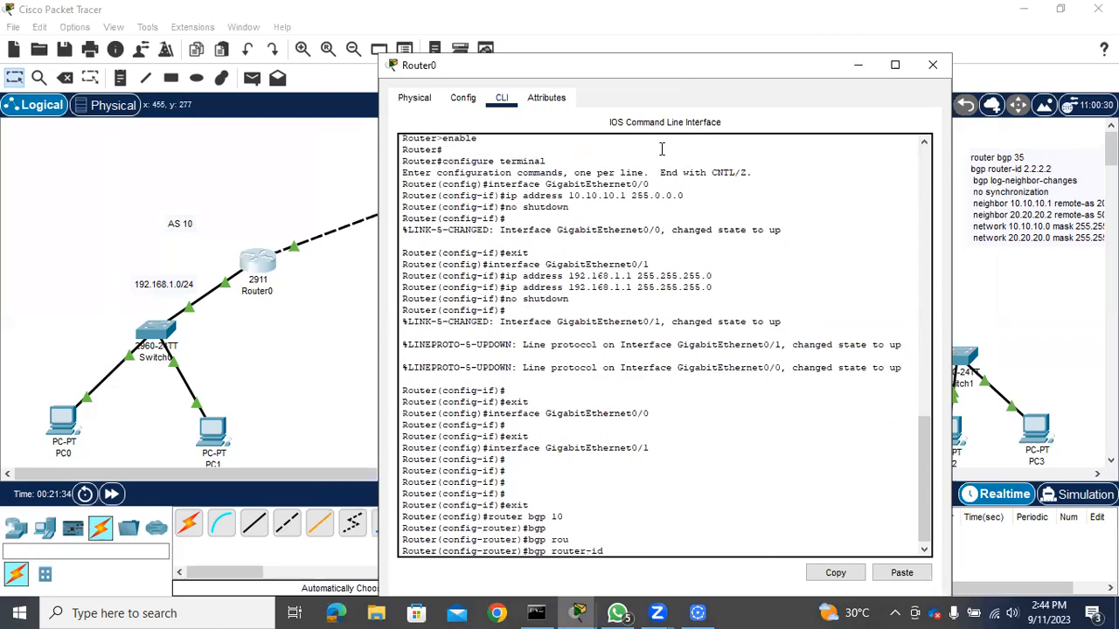
{"action": "type", "text": "1.1.1.1"}
{"action": "key", "text": "Return"}
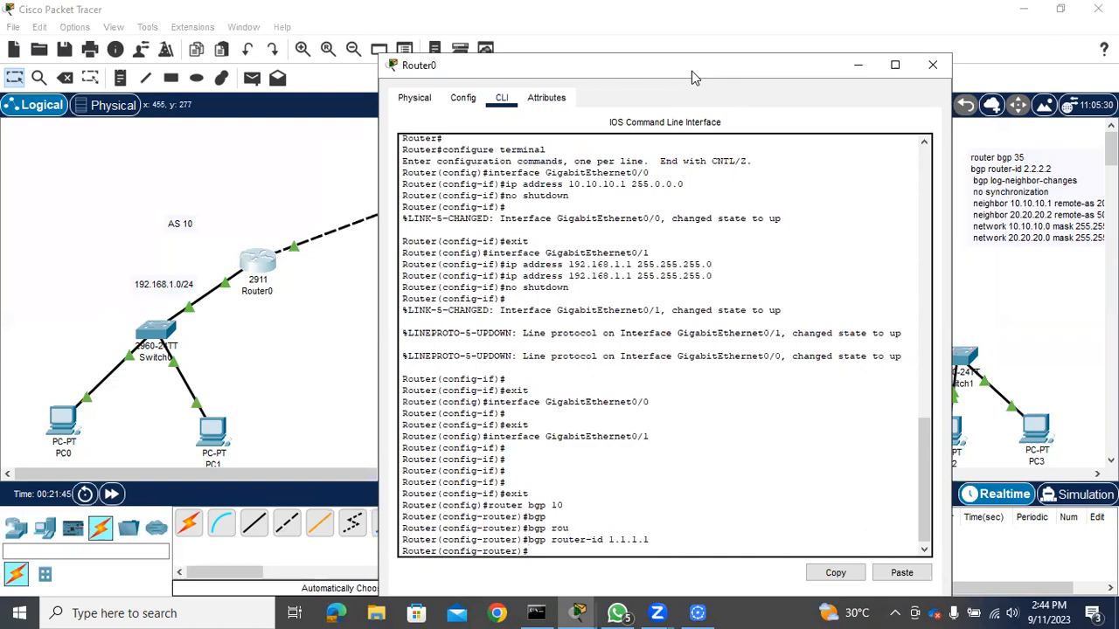
Check the Router0–Router1 link on the topology and add BGP neighbor 10.10.10.2 with remote-as 30 on Router0
{"action": "left_click_drag", "start_coordinate": [691, 71], "coordinate": [848, 81]}
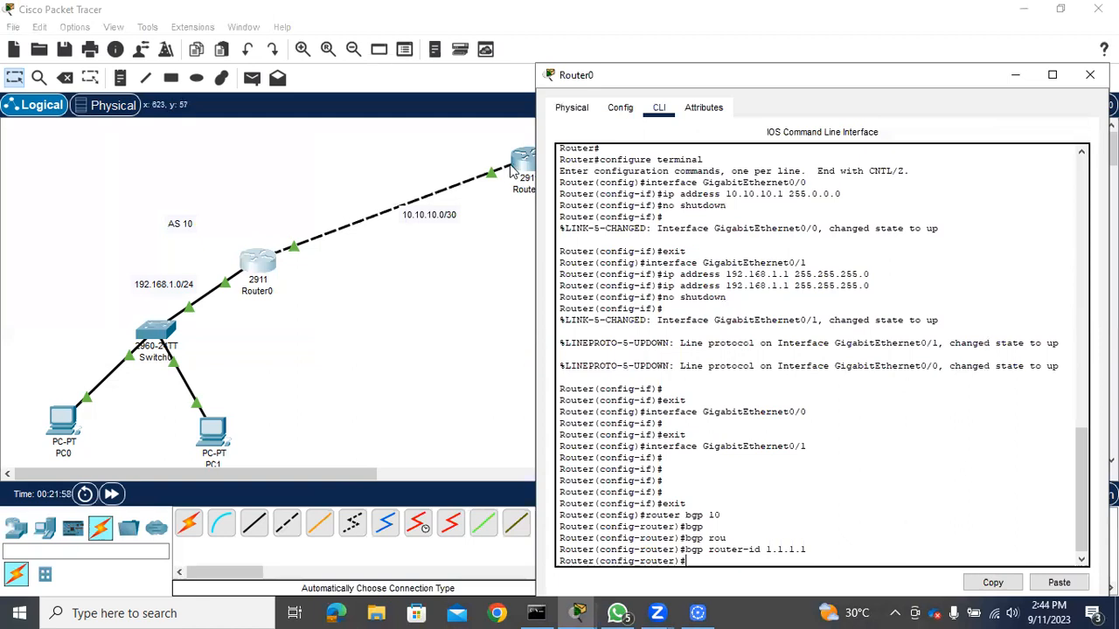
{"action": "left_click", "coordinate": [421, 295]}
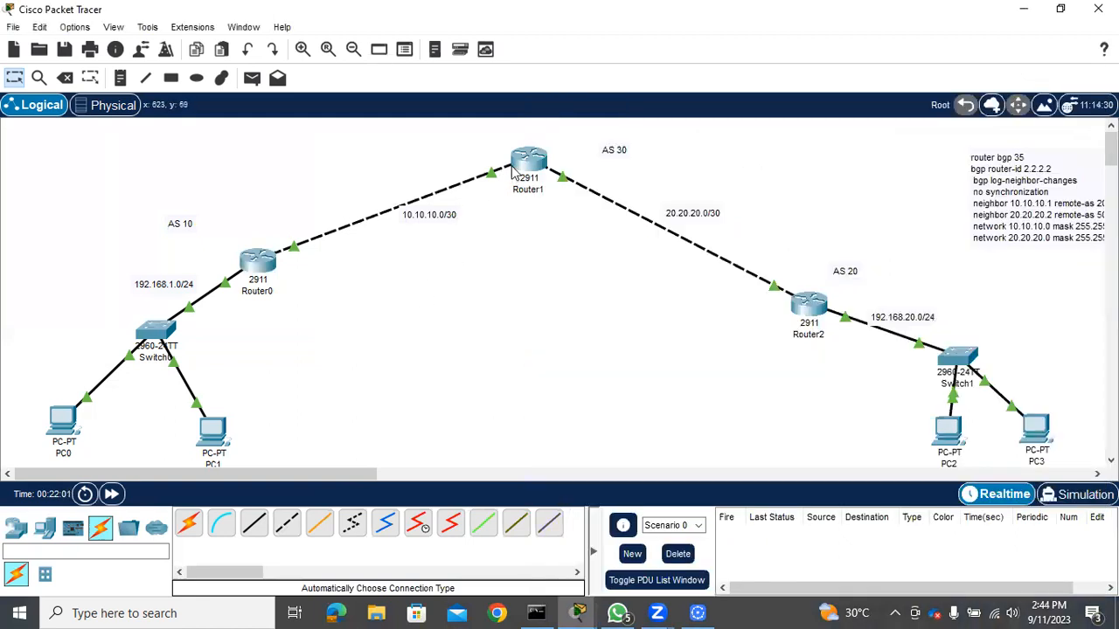
{"action": "mouse_move", "coordinate": [522, 172]}
{"action": "left_click", "coordinate": [264, 275]}
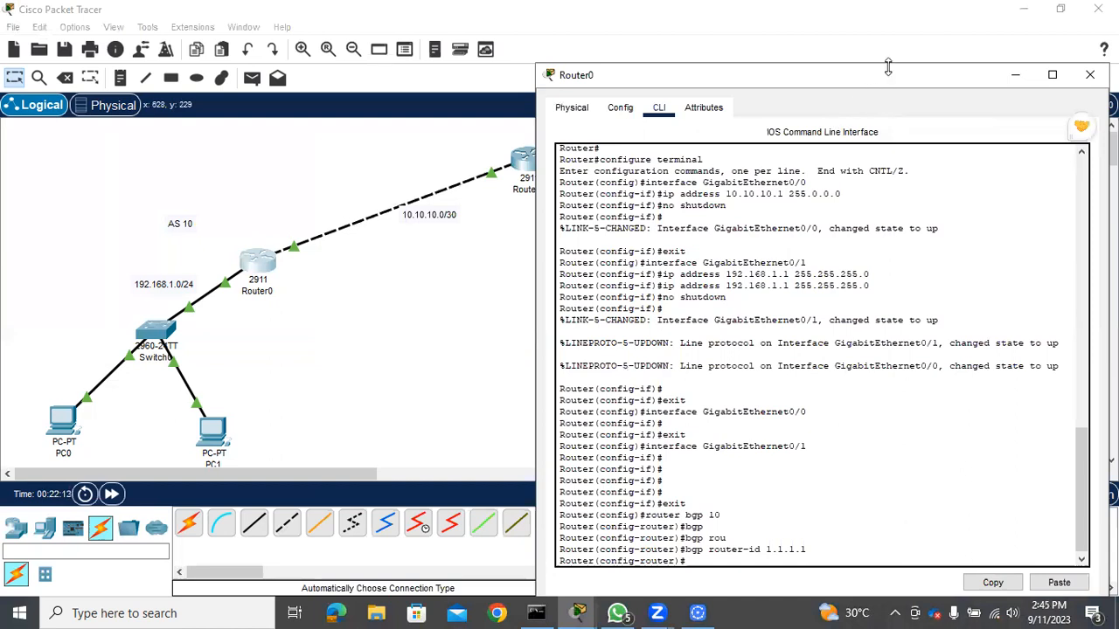
{"action": "left_click_drag", "start_coordinate": [886, 77], "coordinate": [575, 113]}
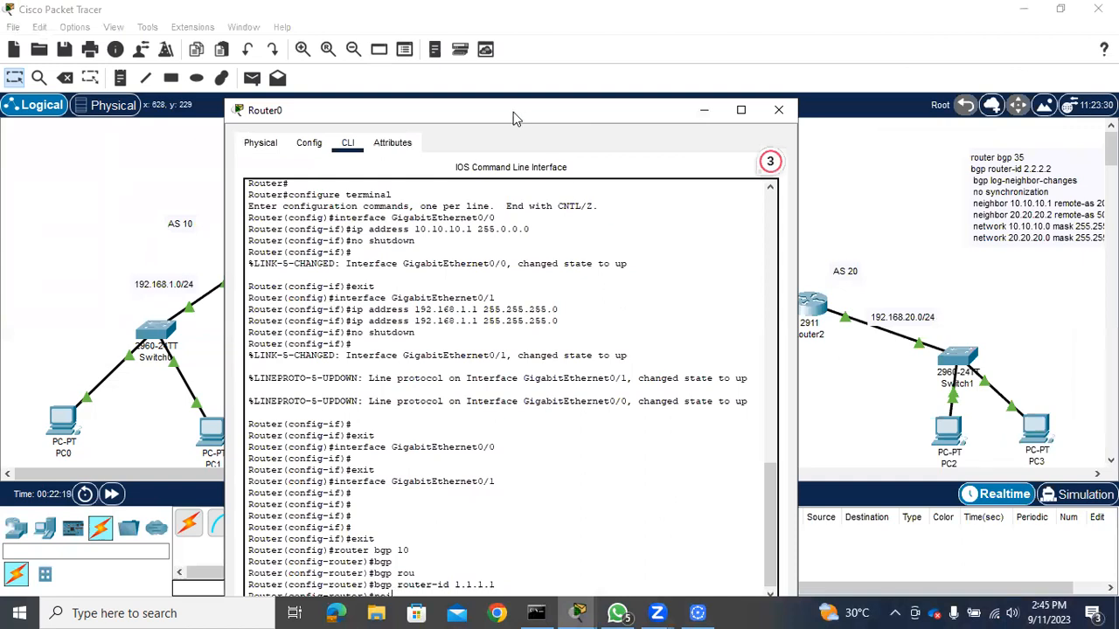
{"action": "left_click_drag", "start_coordinate": [513, 108], "coordinate": [498, 68]}
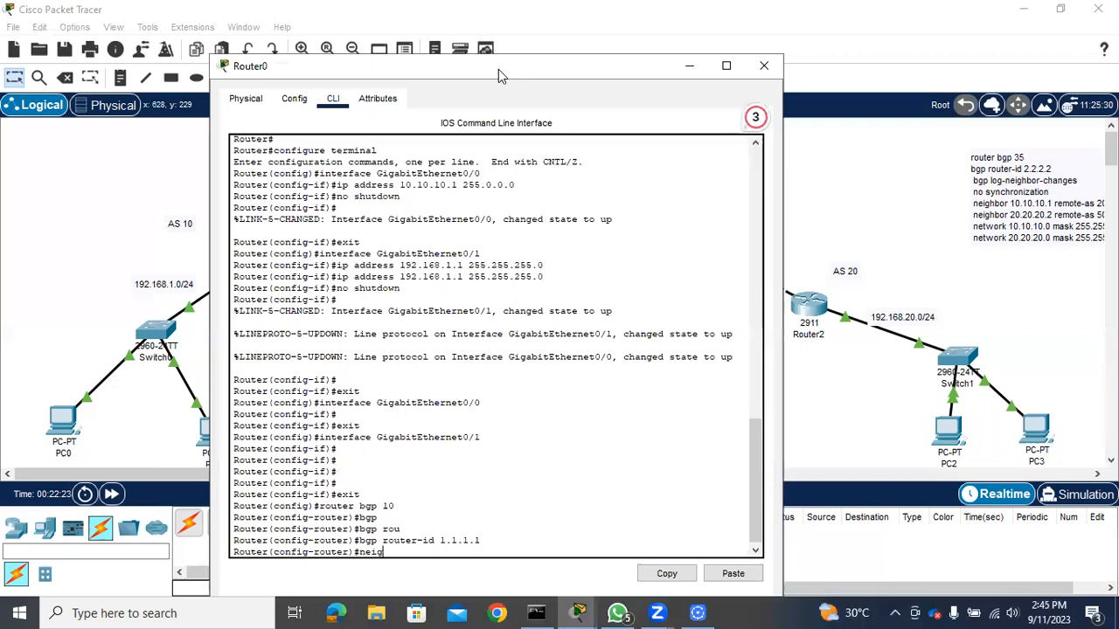
{"action": "type", "text": "hbor 10.10.10.2 remote"}
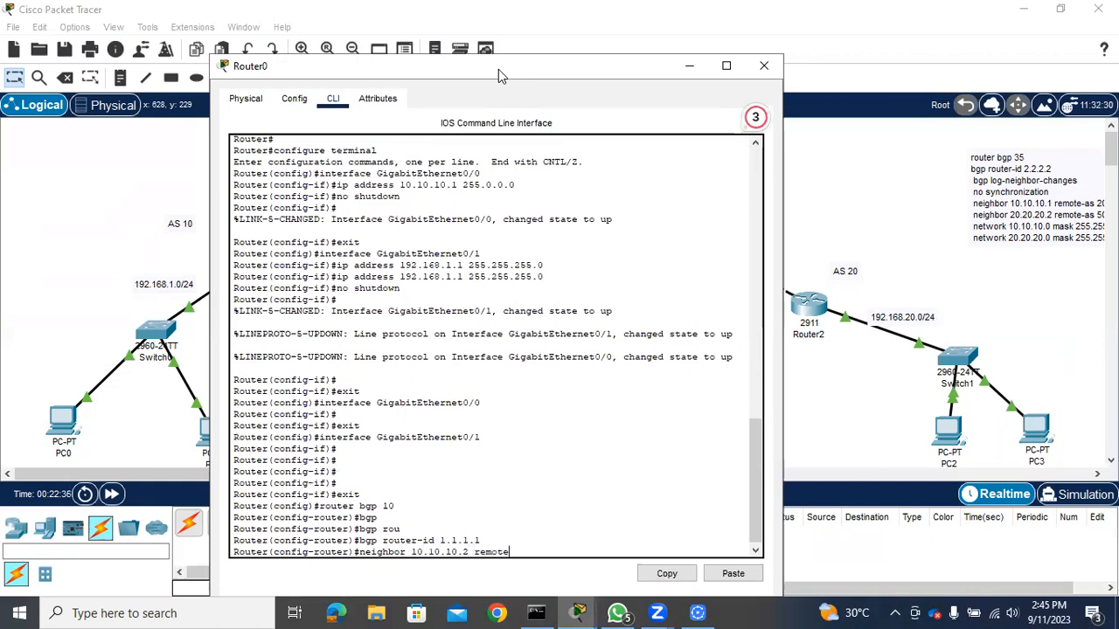
{"action": "type", "text": "-as"}
{"action": "type", "text": "30"}
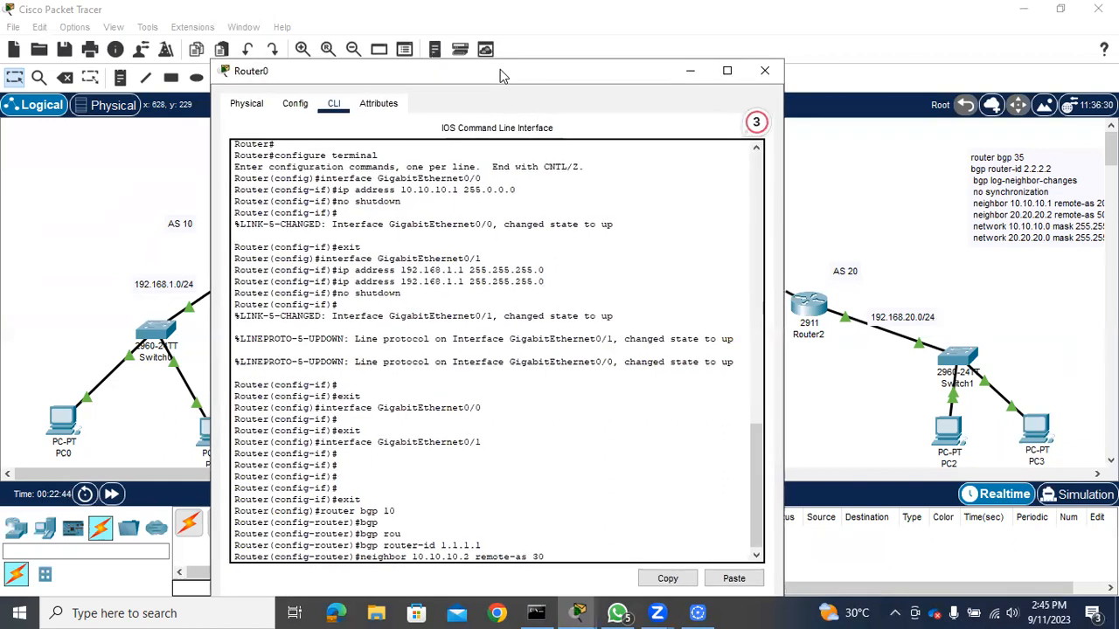
{"action": "key", "text": "Return"}
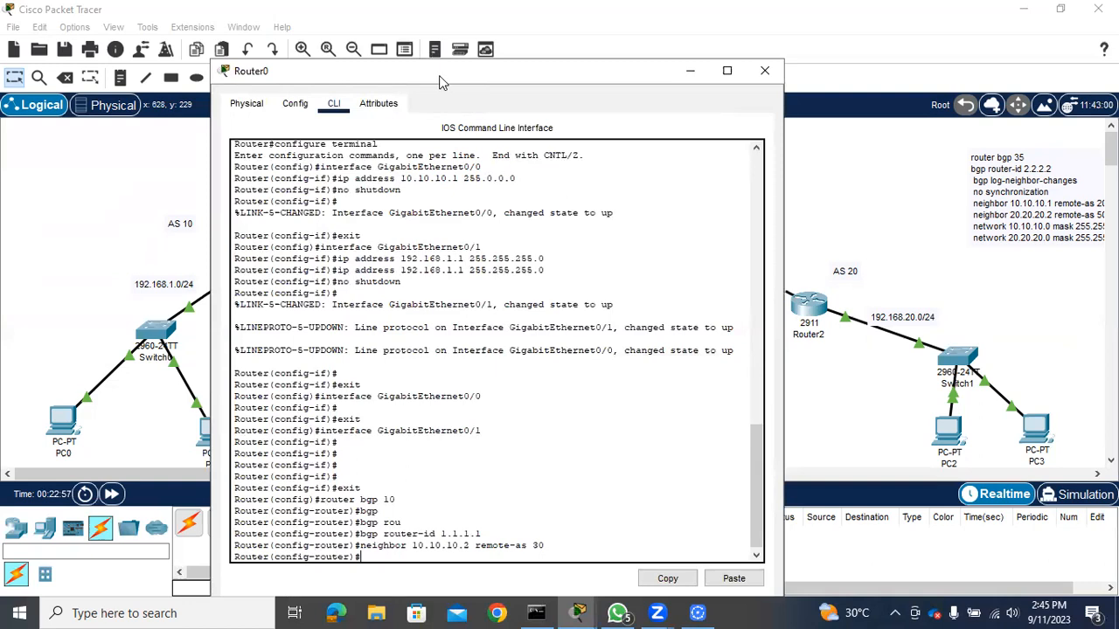
Advertise network 10.10.10.0 with mask 255.255.255.252 in Router0's BGP configuration
{"action": "left_click_drag", "start_coordinate": [441, 81], "coordinate": [665, 60]}
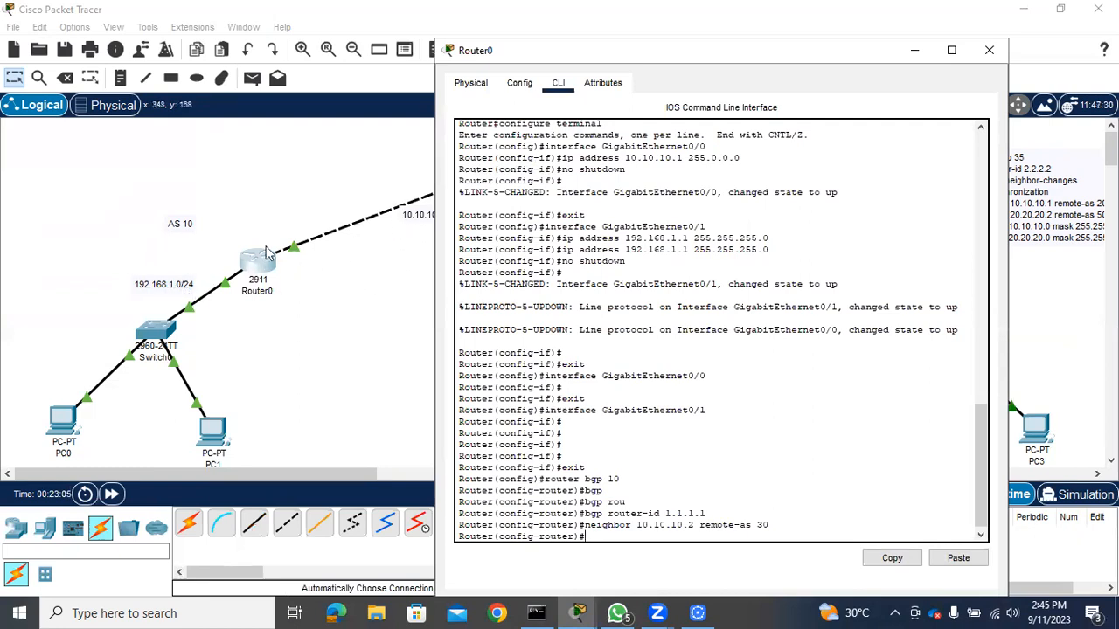
{"action": "type", "text": "network"}
{"action": "key", "text": "Tab"}
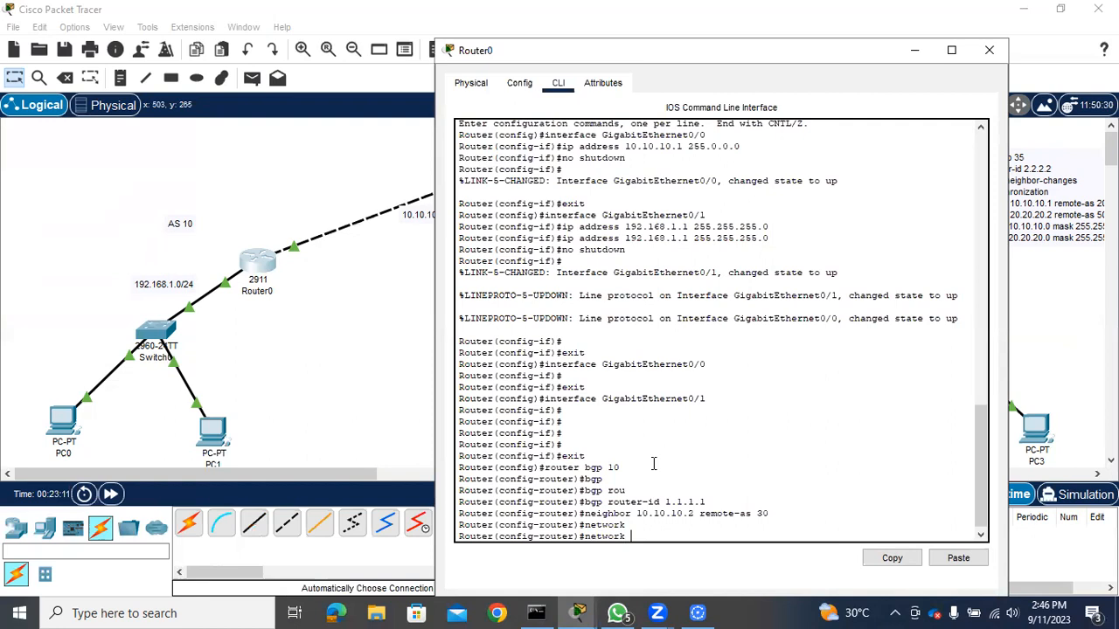
{"action": "type", "text": "10.10.10"}
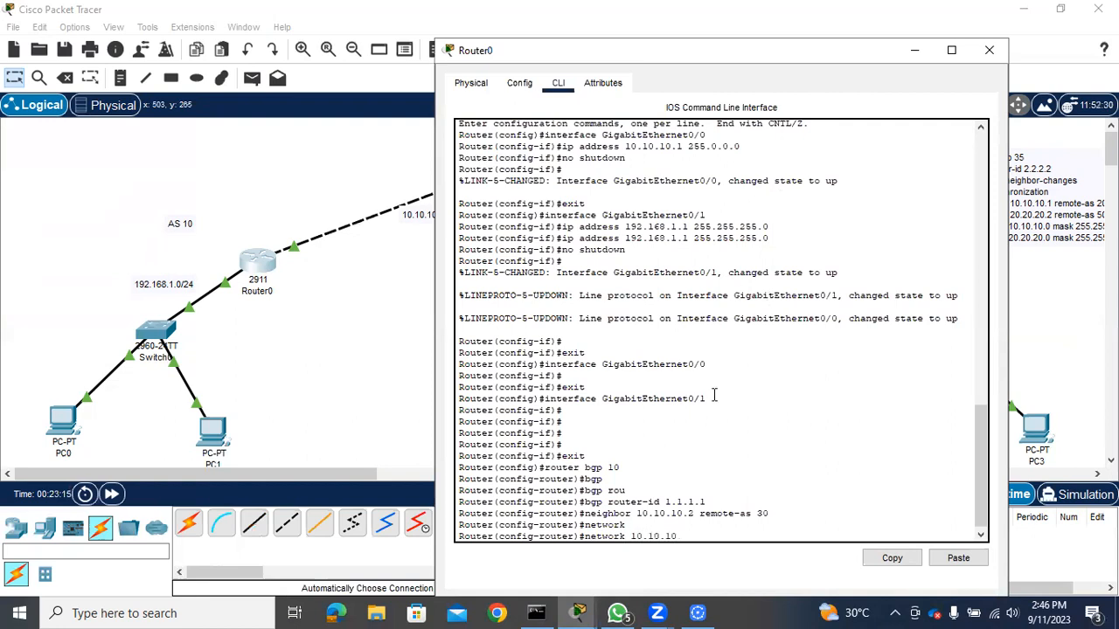
{"action": "type", "text": ".0 mas"}
{"action": "key", "text": "Tab"}
{"action": "type", "text": "2"}
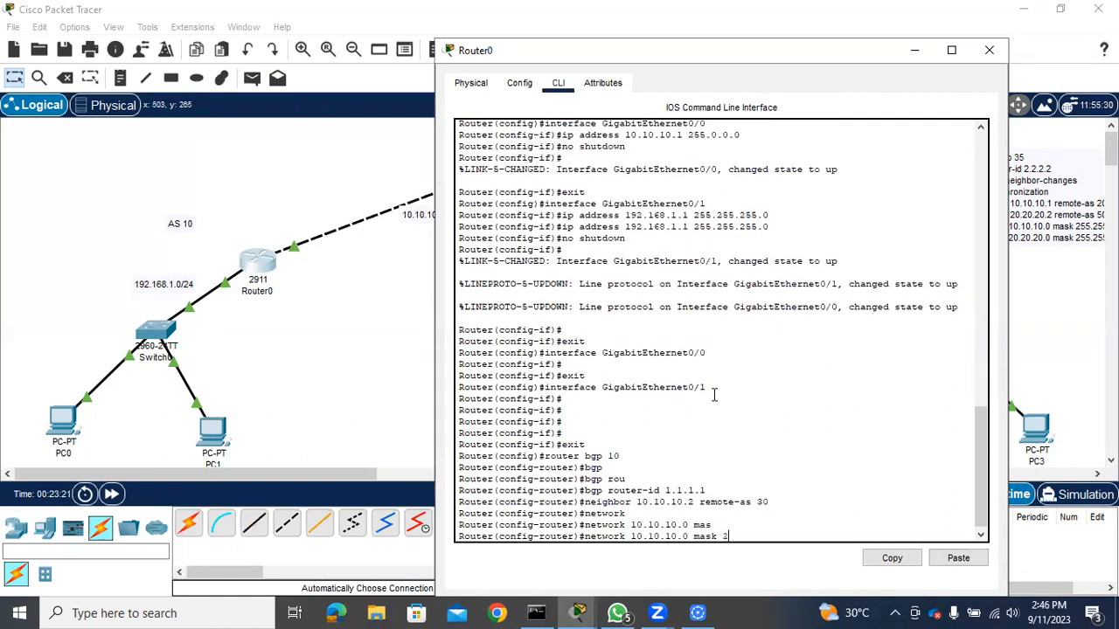
{"action": "type", "text": "55.255.255.252"}
{"action": "key", "text": "Return"}
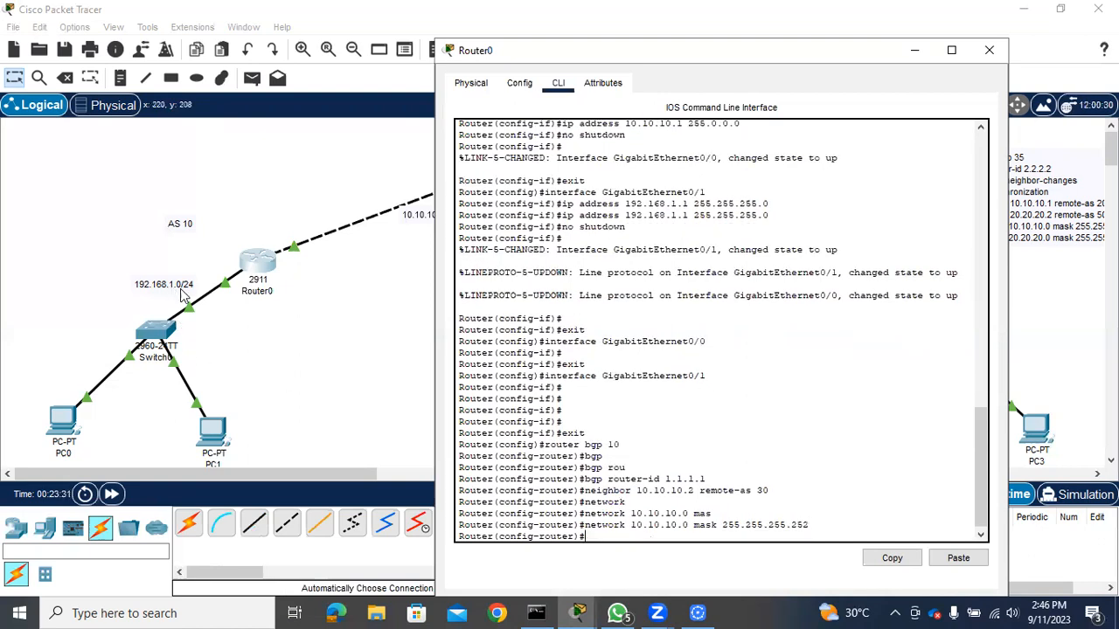
Advertise Router0's LAN network 192.168.1.0 with mask 255.255.255.0 in BGP
{"action": "type", "text": "net"}
{"action": "key", "text": "Tab"}
{"action": "type", "text": "192.1"}
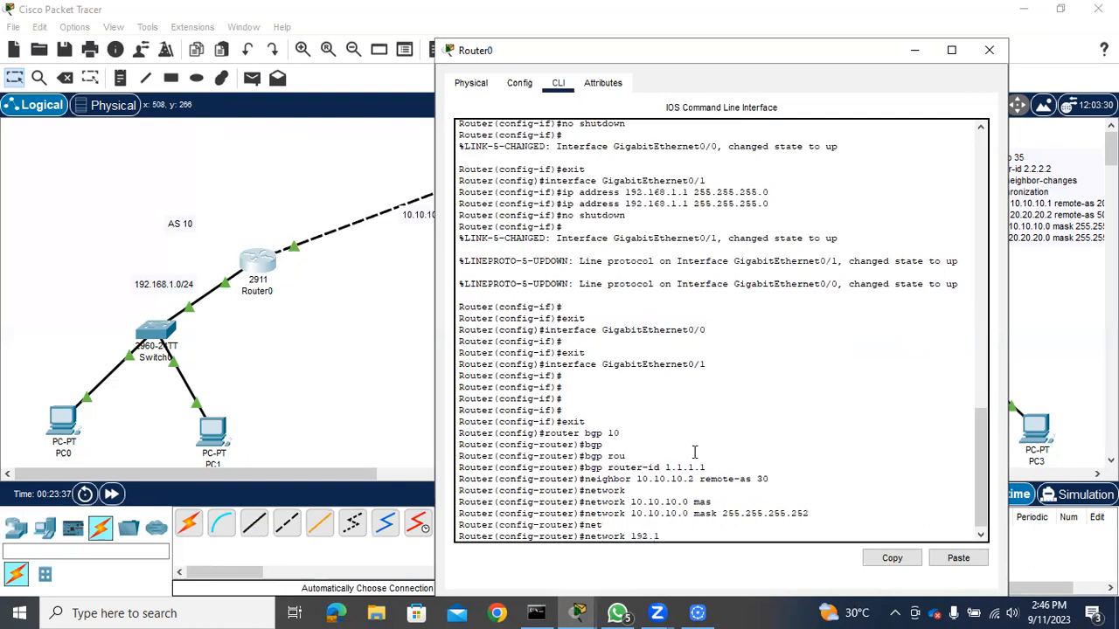
{"action": "type", "text": "68.1.0 mas"}
{"action": "key", "text": "Tab"}
{"action": "type", "text": "255.255"}
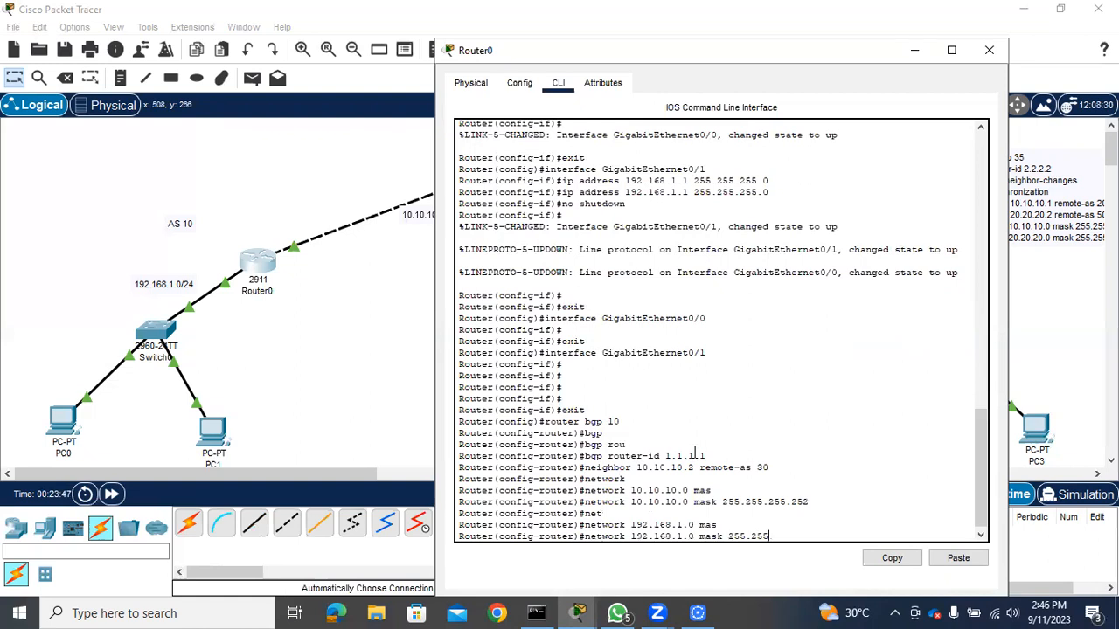
{"action": "type", "text": ".255.0"}
{"action": "key", "text": "Return"}
Save Router0's configuration with "do wr" and exit back to privileged EXEC mode
{"action": "type", "text": "do wr"}
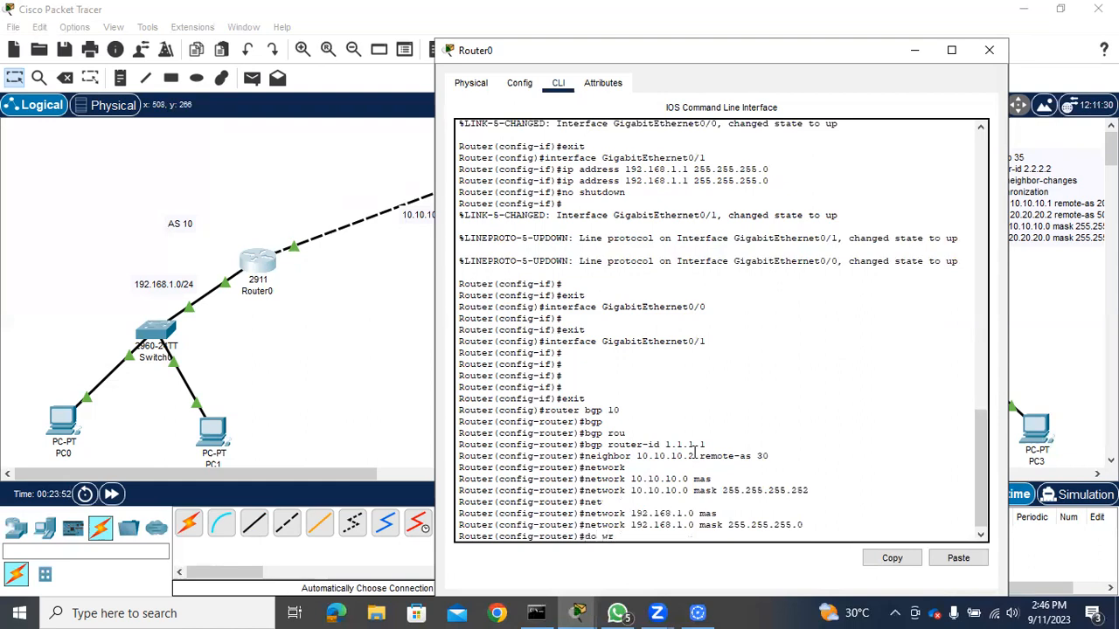
{"action": "key", "text": "Return"}
{"action": "type", "text": "ec"}
{"action": "key", "text": "BackSpace"}
{"action": "type", "text": "xit"}
{"action": "key", "text": "Return"}
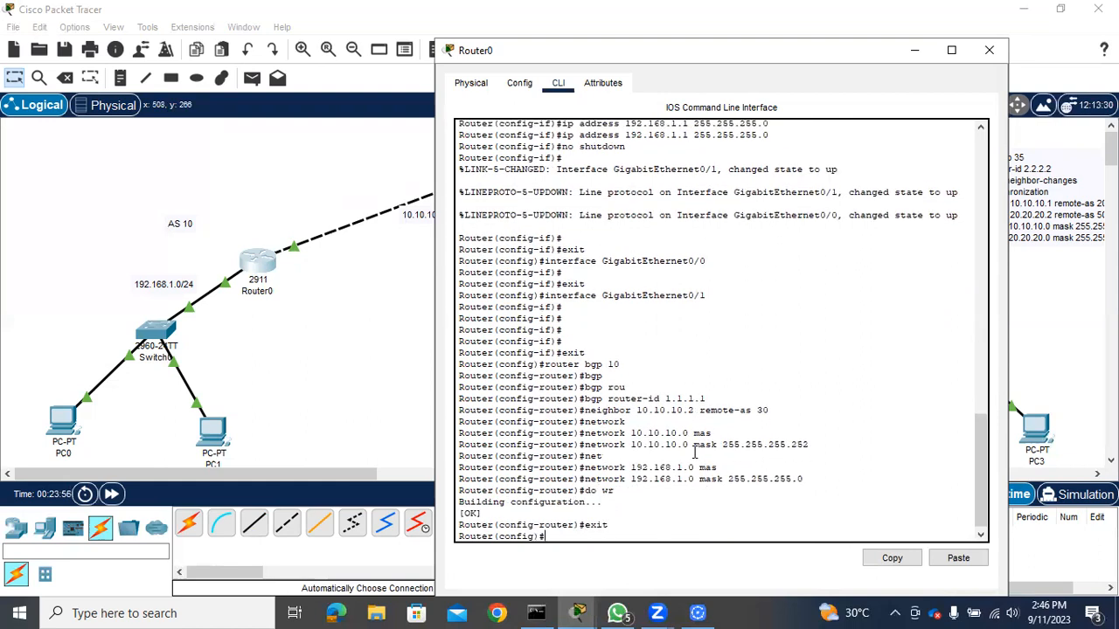
{"action": "type", "text": "exit"}
{"action": "key", "text": "Return"}
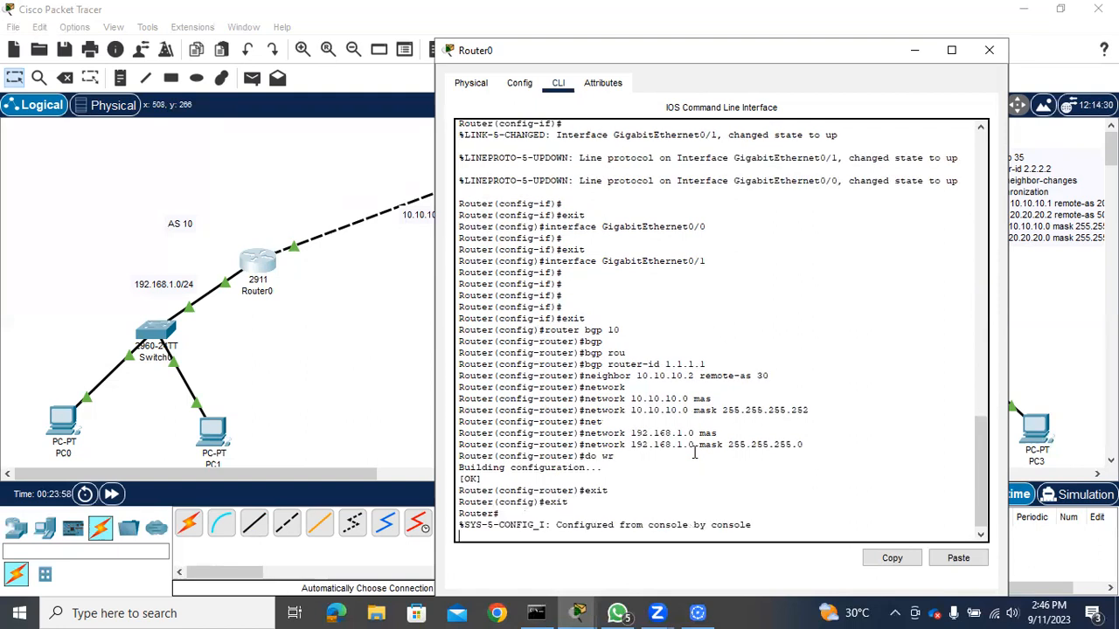
Show Router0's running configuration and page through it to review the interface and BGP sections
{"action": "type", "text": "sh run"}
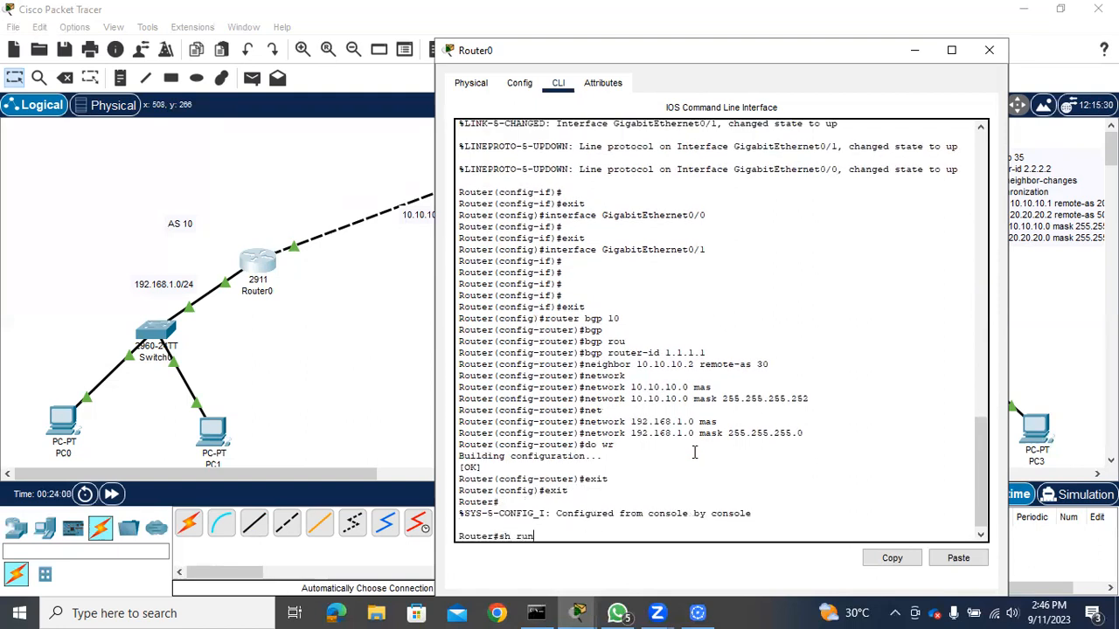
{"action": "key", "text": "Return"}
{"action": "key", "text": "Return"}
{"action": "key", "text": "Return"}
{"action": "key", "text": "Return"}
{"action": "key", "text": "Return"}
{"action": "key", "text": "Return"}
{"action": "key", "text": "Return"}
{"action": "key", "text": "Return"}
{"action": "key", "text": "Return"}
{"action": "key", "text": "Return"}
{"action": "key", "text": "Return"}
{"action": "key", "text": "Return"}
{"action": "key", "text": "Return"}
{"action": "key", "text": "Return"}
{"action": "key", "text": "Return"}
{"action": "key", "text": "Return"}
{"action": "key", "text": "Return"}
{"action": "key", "text": "Return"}
{"action": "key", "text": "Return"}
{"action": "key", "text": "Return"}
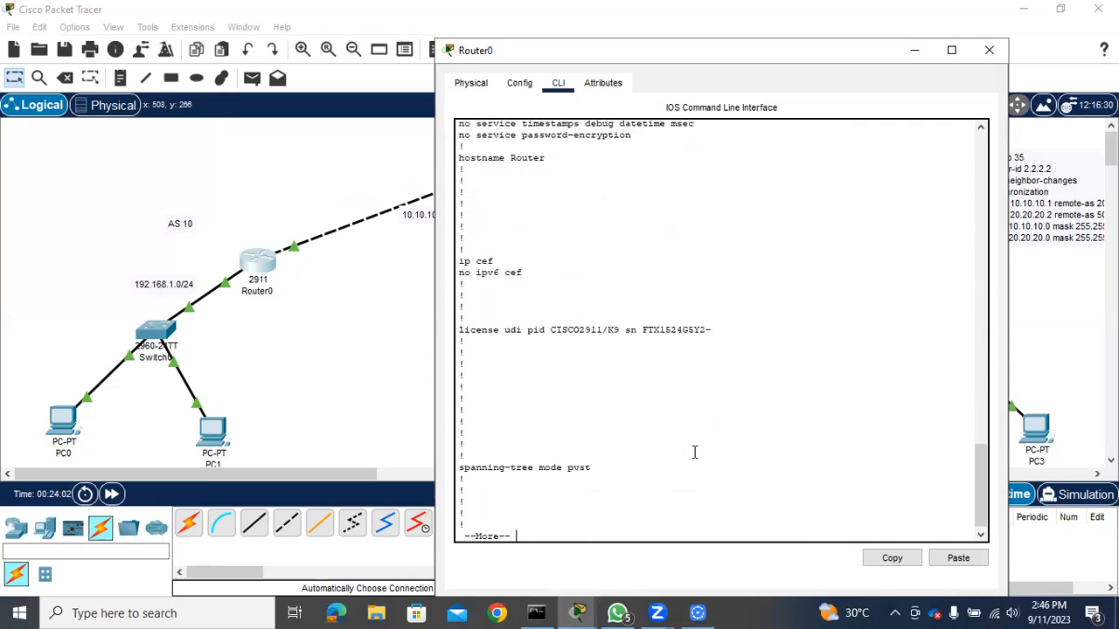
{"action": "key", "text": "Return"}
{"action": "key", "text": "Return"}
{"action": "key", "text": "Return"}
{"action": "key", "text": "Return"}
{"action": "key", "text": "Return"}
{"action": "key", "text": "Return"}
{"action": "key", "text": "Return"}
{"action": "key", "text": "Return"}
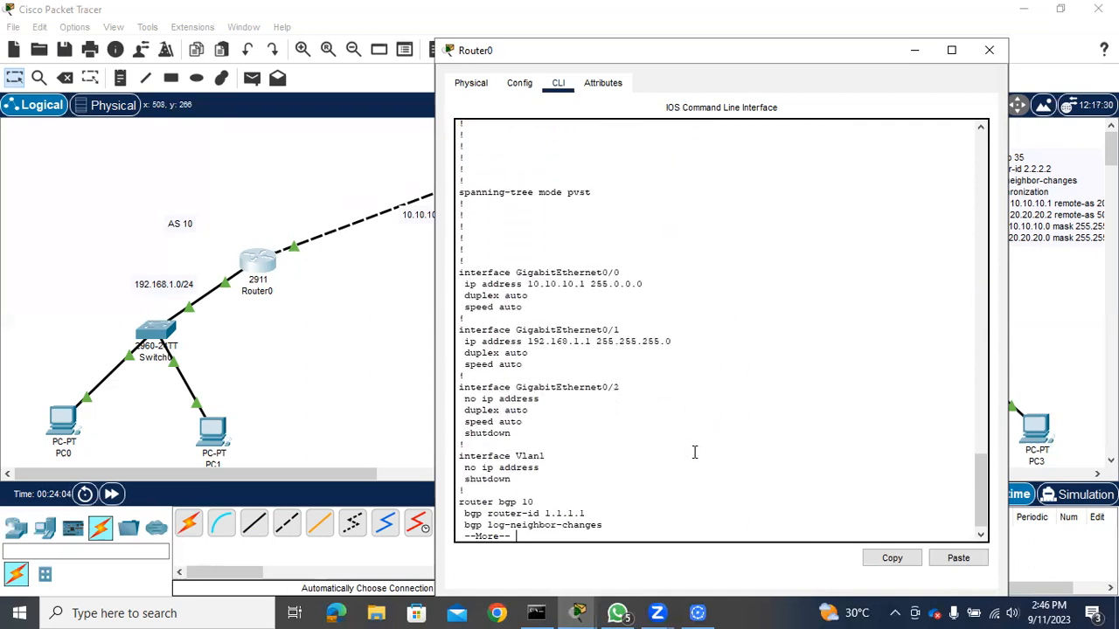
{"action": "key", "text": "Return"}
{"action": "key", "text": "Return"}
{"action": "key", "text": "Return"}
{"action": "key", "text": "Return"}
{"action": "key", "text": "Return"}
{"action": "key", "text": "Return"}
{"action": "key", "text": "Return"}
{"action": "key", "text": "Return"}
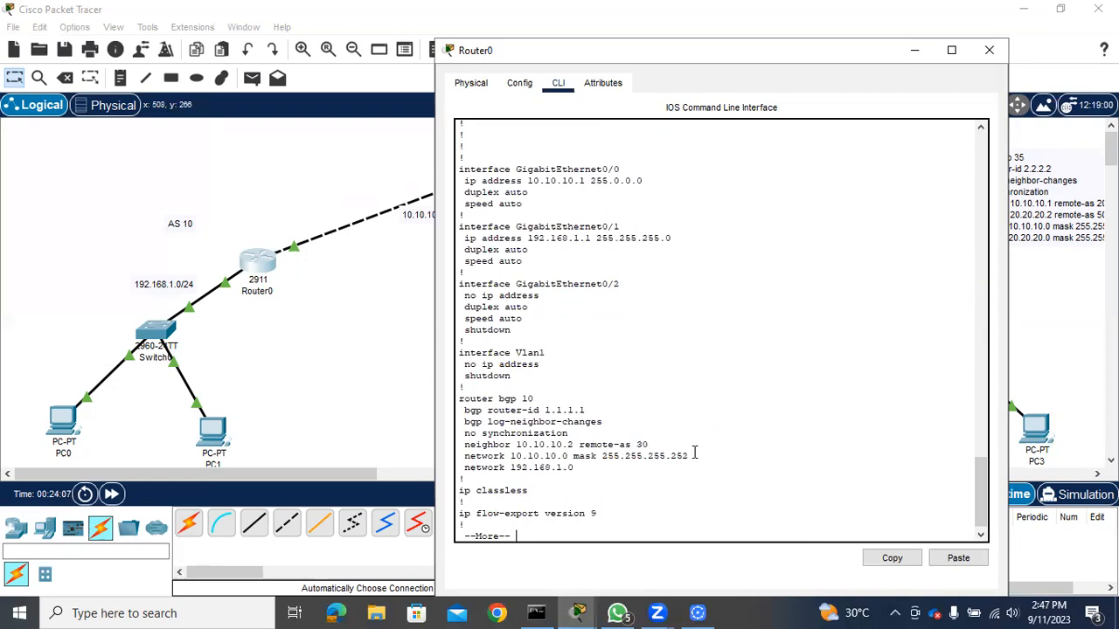
{"action": "key", "text": "Return"}
{"action": "key", "text": "Return"}
{"action": "key", "text": "Return"}
{"action": "key", "text": "Return"}
{"action": "key", "text": "Return"}
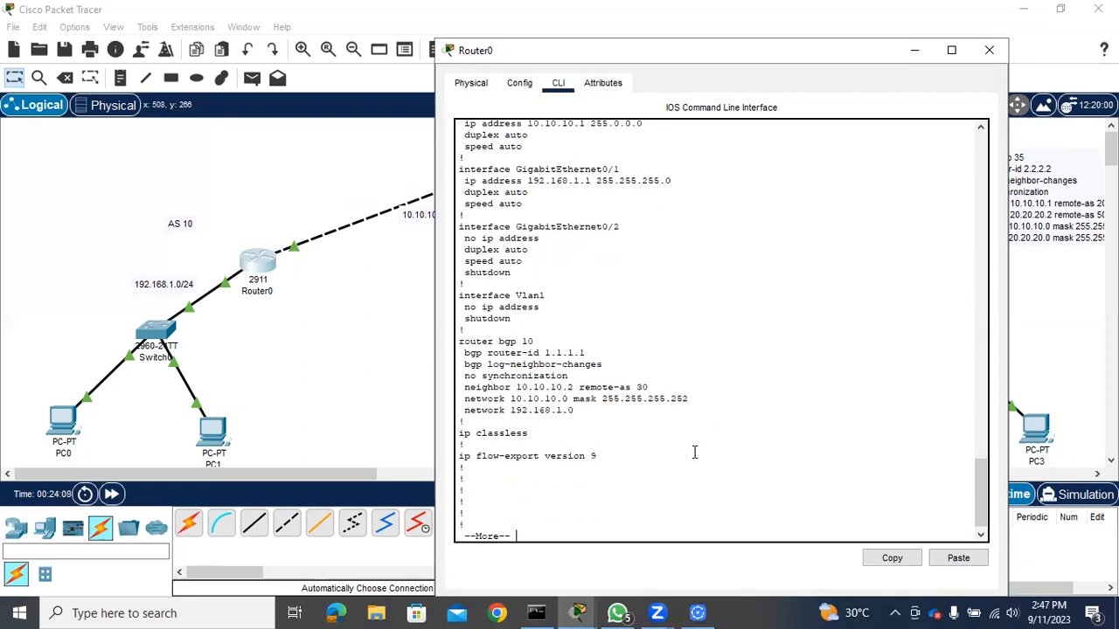
{"action": "key", "text": "Return"}
{"action": "key", "text": "Return"}
{"action": "key", "text": "Return"}
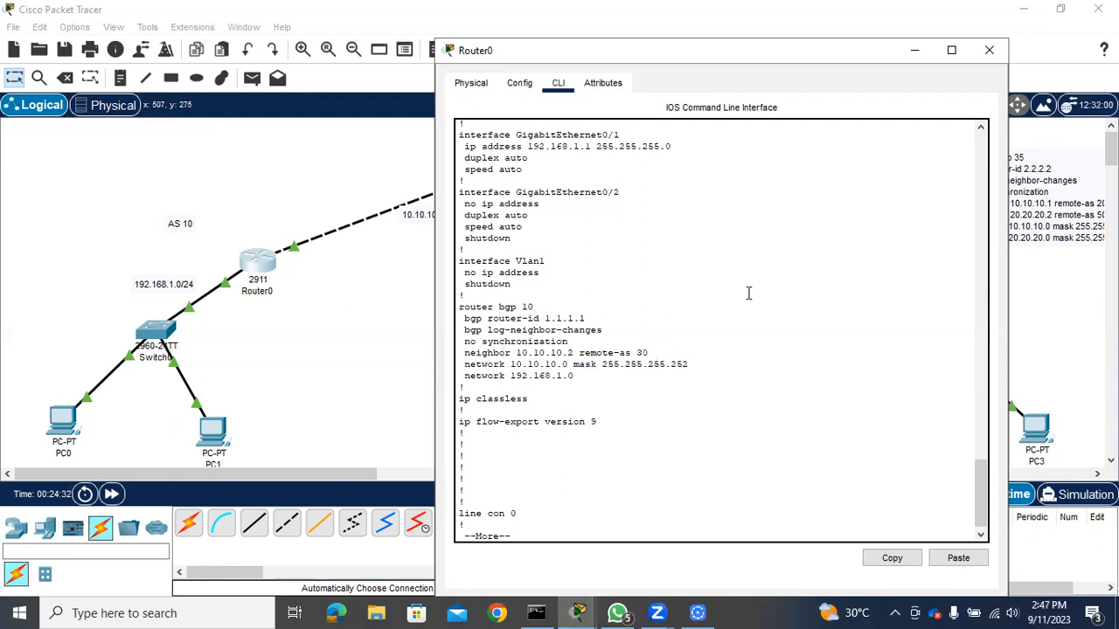
Close Router0, open Router2's command line and exit interface configuration mode to global configuration mode
{"action": "left_click", "coordinate": [987, 54]}
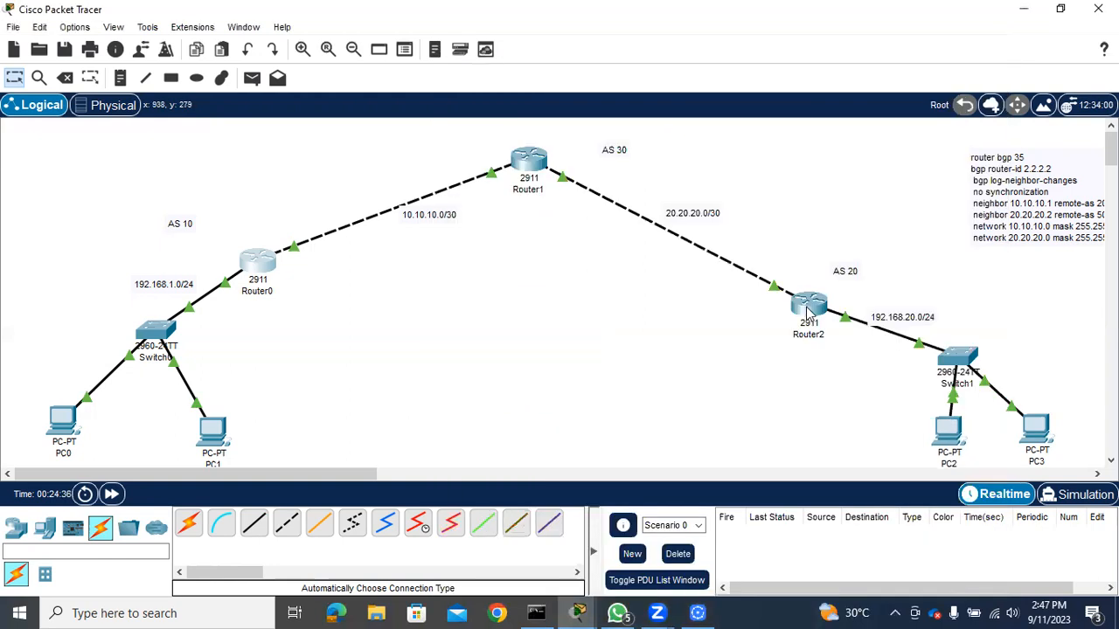
{"action": "left_click", "coordinate": [808, 307]}
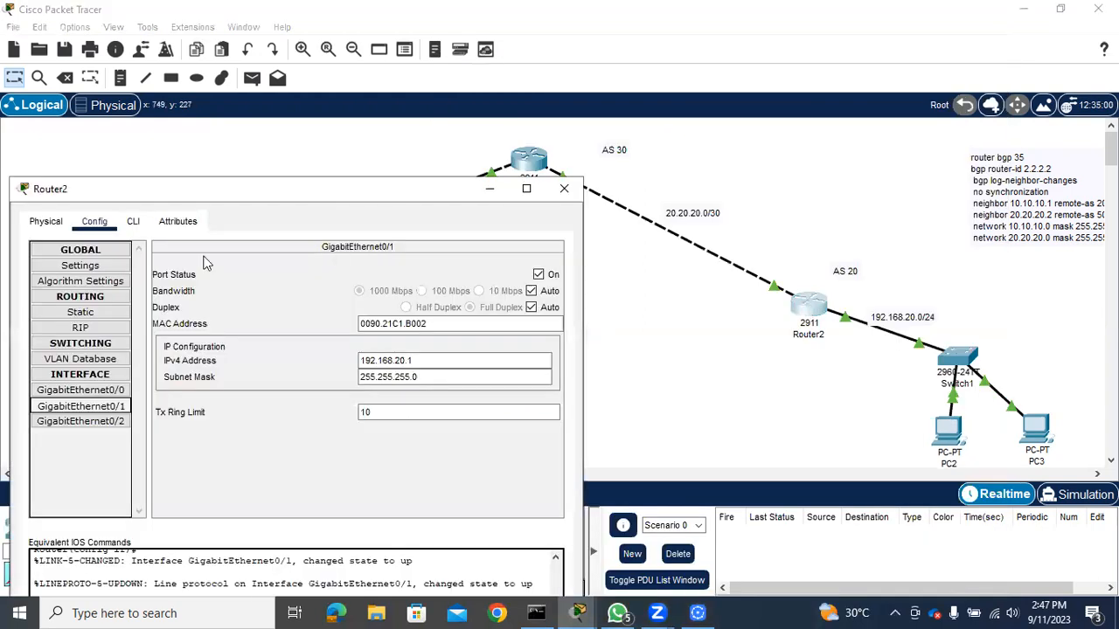
{"action": "left_click", "coordinate": [133, 222]}
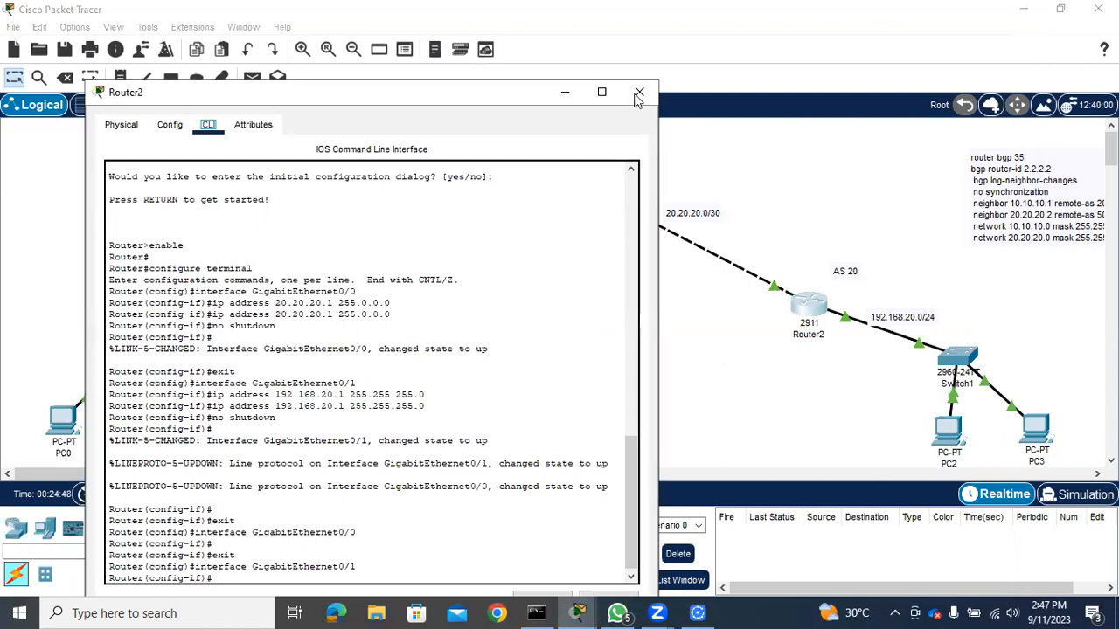
{"action": "left_click", "coordinate": [793, 361]}
{"action": "left_click", "coordinate": [818, 305]}
{"action": "left_click", "coordinate": [526, 472]}
{"action": "key", "text": "Return"}
{"action": "key", "text": "Return"}
{"action": "type", "text": "exit"}
{"action": "key", "text": "Return"}
Start BGP routing on Router2 with autonomous system number 20
{"action": "type", "text": "r(config)#router"}
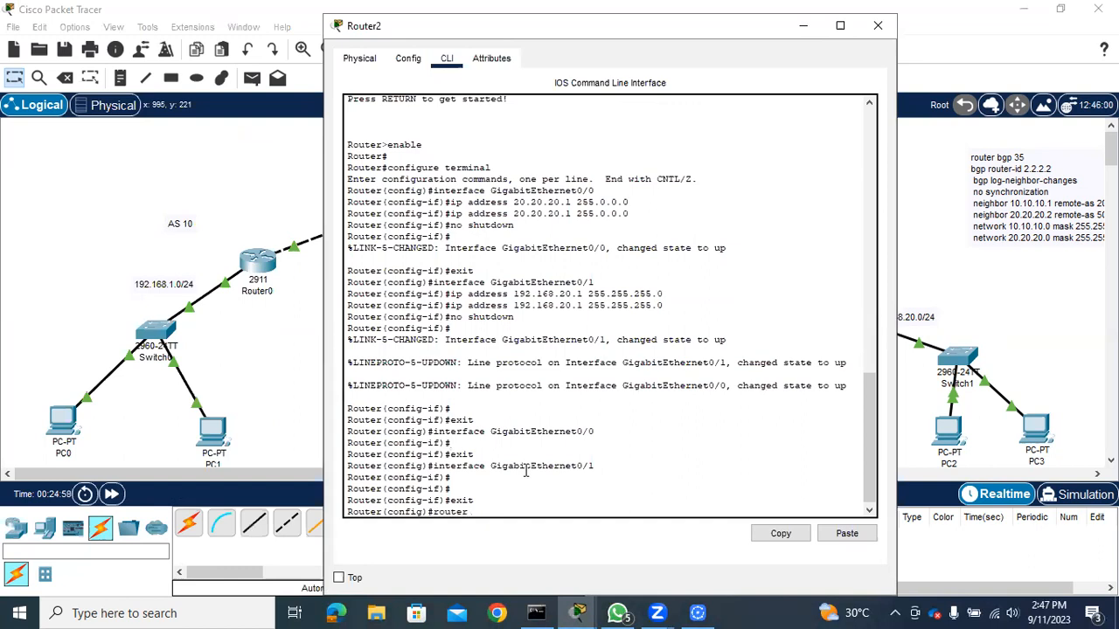
{"action": "type", "text": " bgp"}
{"action": "left_click_drag", "start_coordinate": [730, 33], "coordinate": [567, 53]}
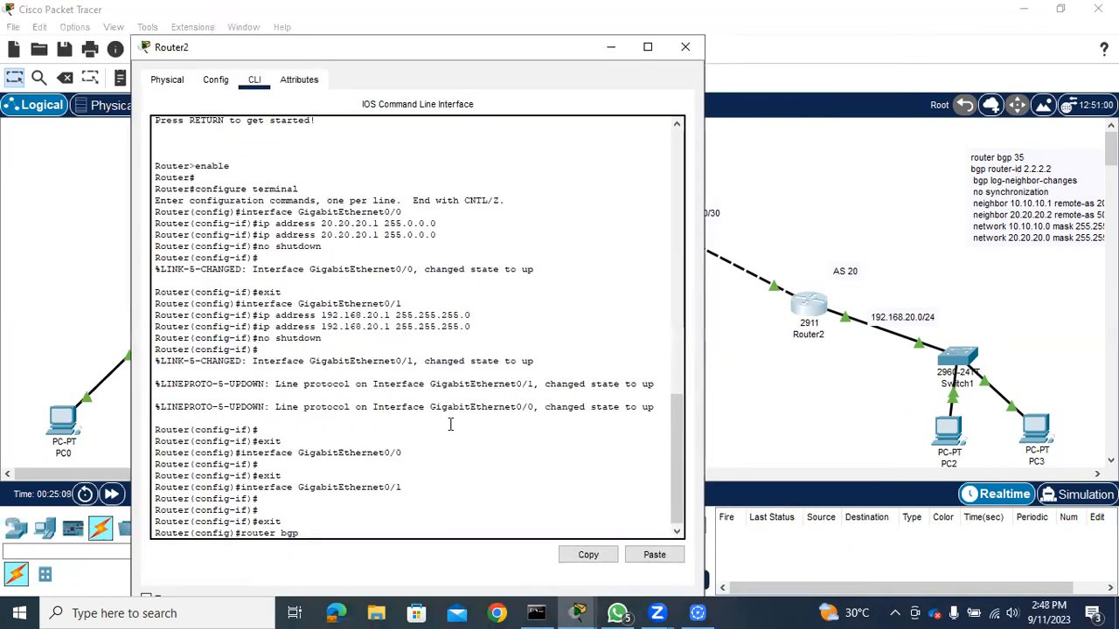
{"action": "type", "text": "20"}
{"action": "key", "text": "Return"}
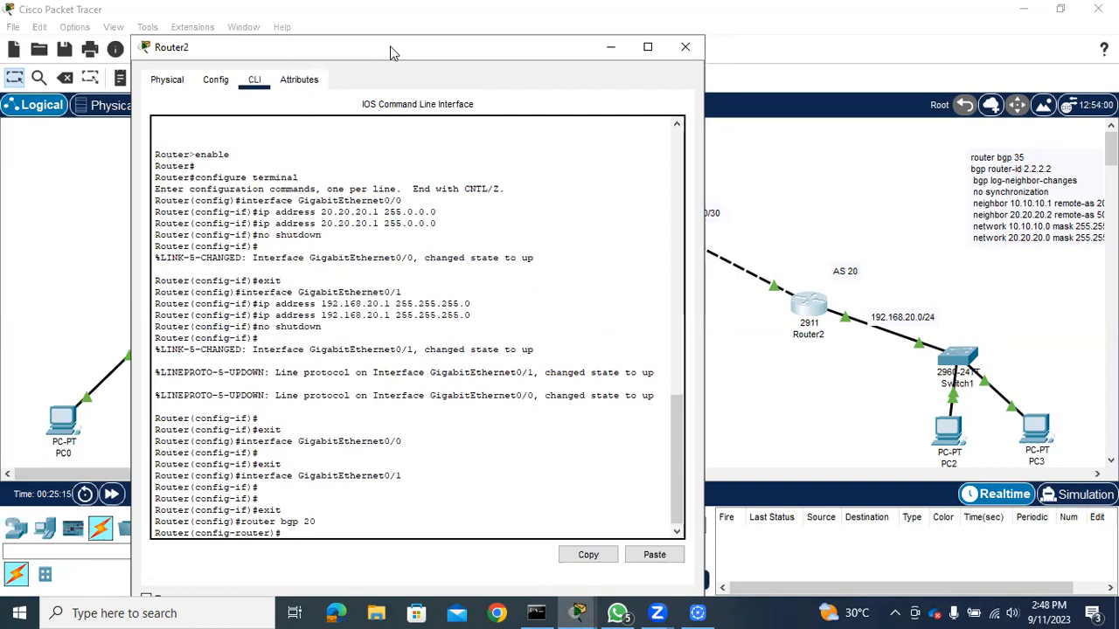
Set Router2's BGP router ID to 2.2.2.2
{"action": "type", "text": "bgp rou"}
{"action": "key", "text": "Tab"}
{"action": "type", "text": "2.2.2.2"}
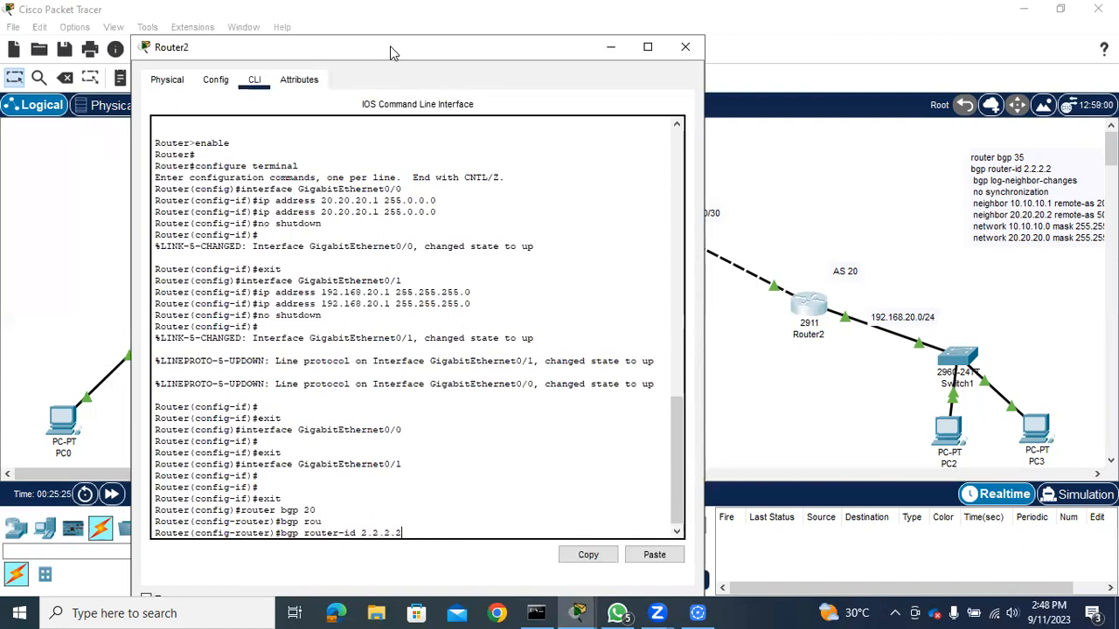
{"action": "key", "text": "Return"}
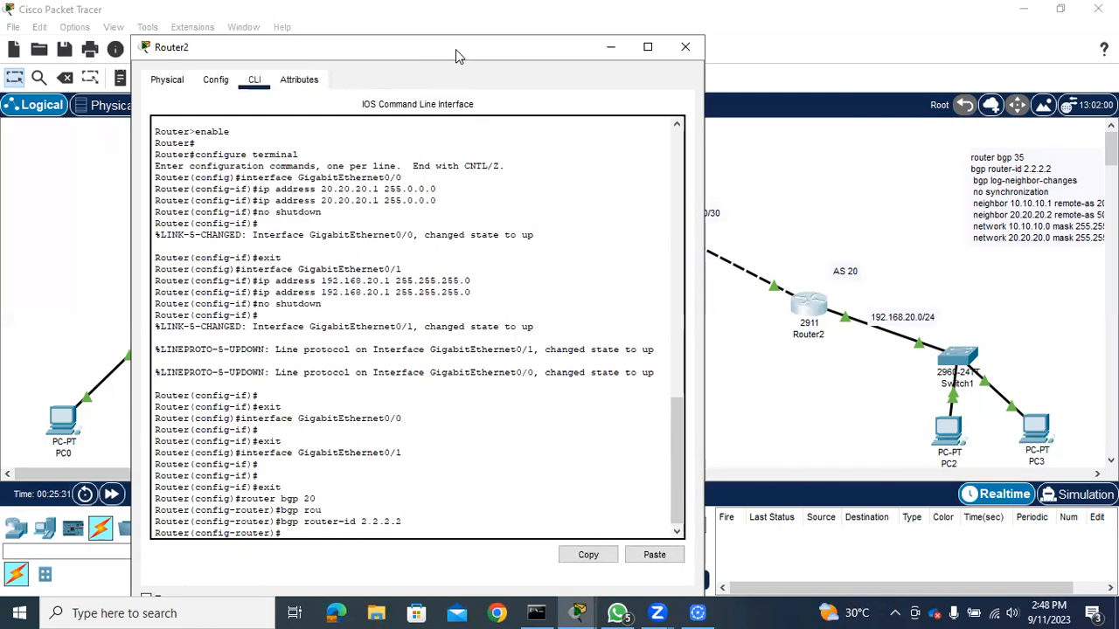
Examine the Router1 to Router2 link and AS labels in the topology, and reopen Router2's command line
{"action": "left_click_drag", "start_coordinate": [455, 55], "coordinate": [437, 263]}
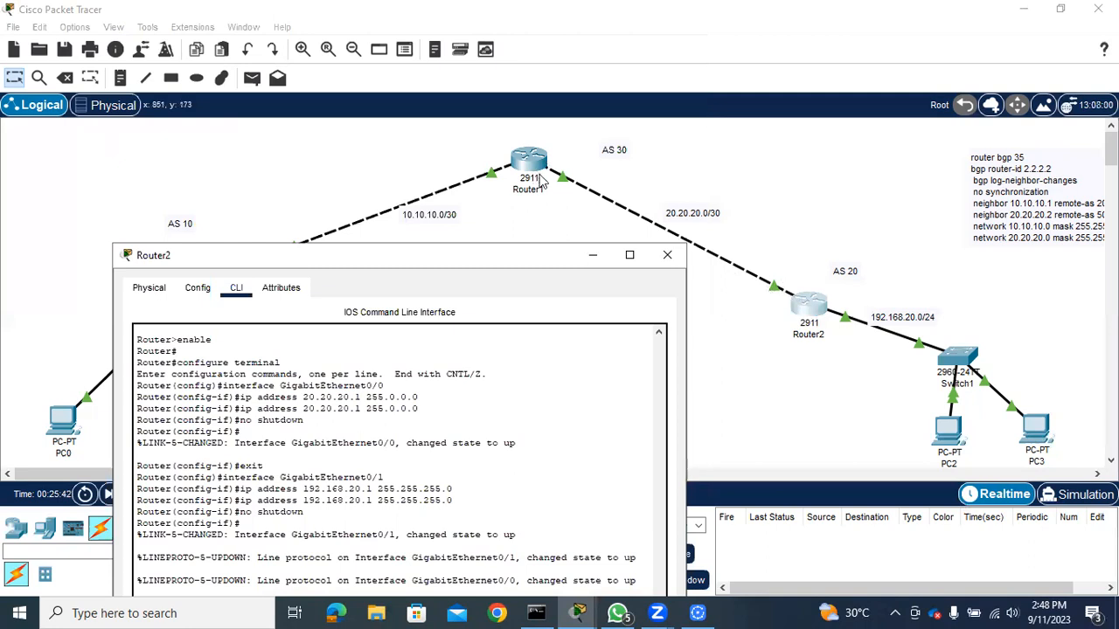
{"action": "left_click", "coordinate": [592, 258]}
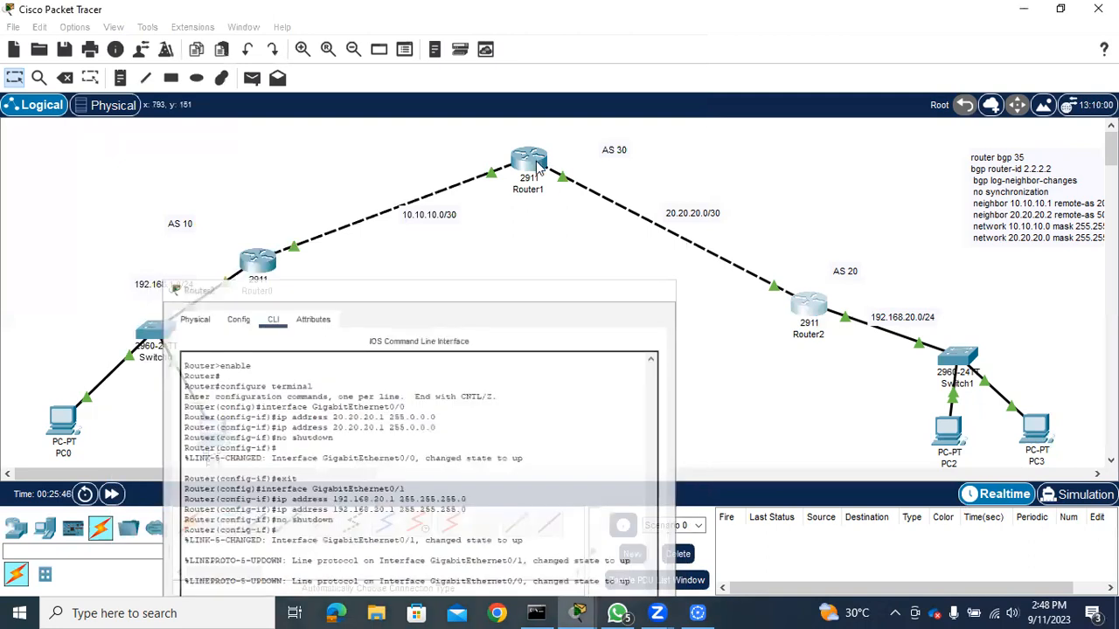
{"action": "mouse_move", "coordinate": [538, 167]}
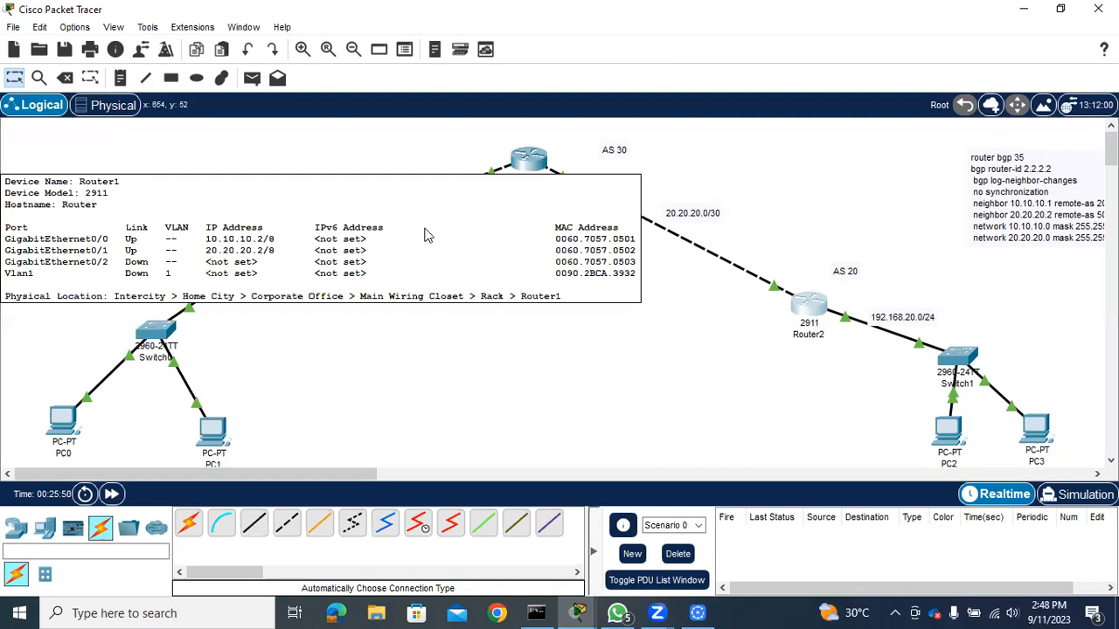
{"action": "left_click", "coordinate": [809, 300]}
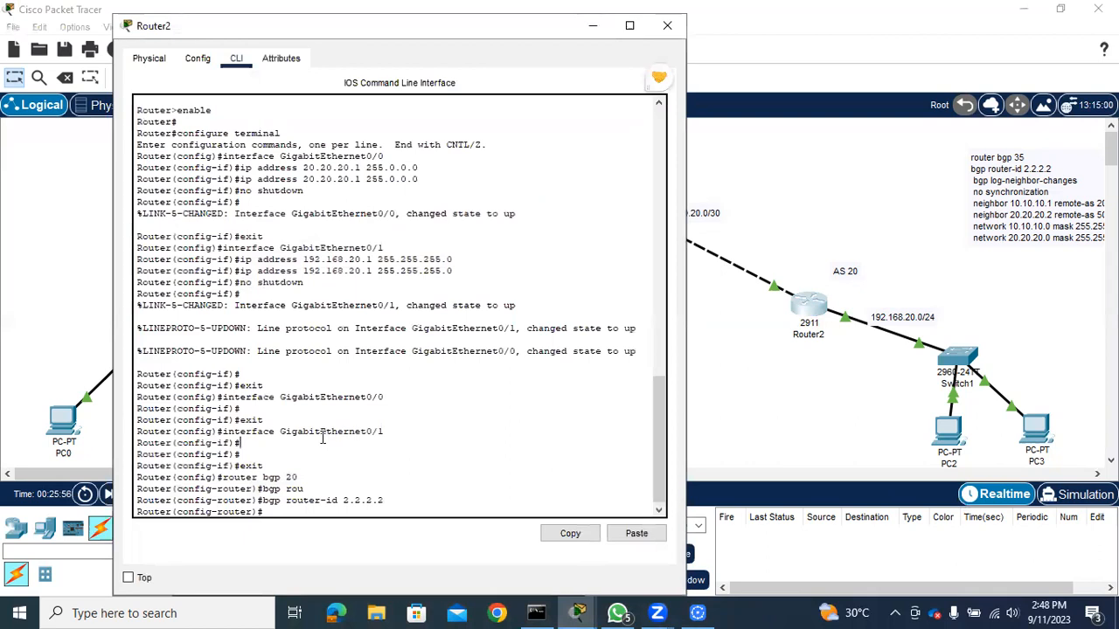
Declare 20.20.20.2 as Router2's BGP neighbor with remote AS 30
{"action": "type", "text": "n"}
{"action": "type", "text": "ei"}
{"action": "key", "text": "Tab"}
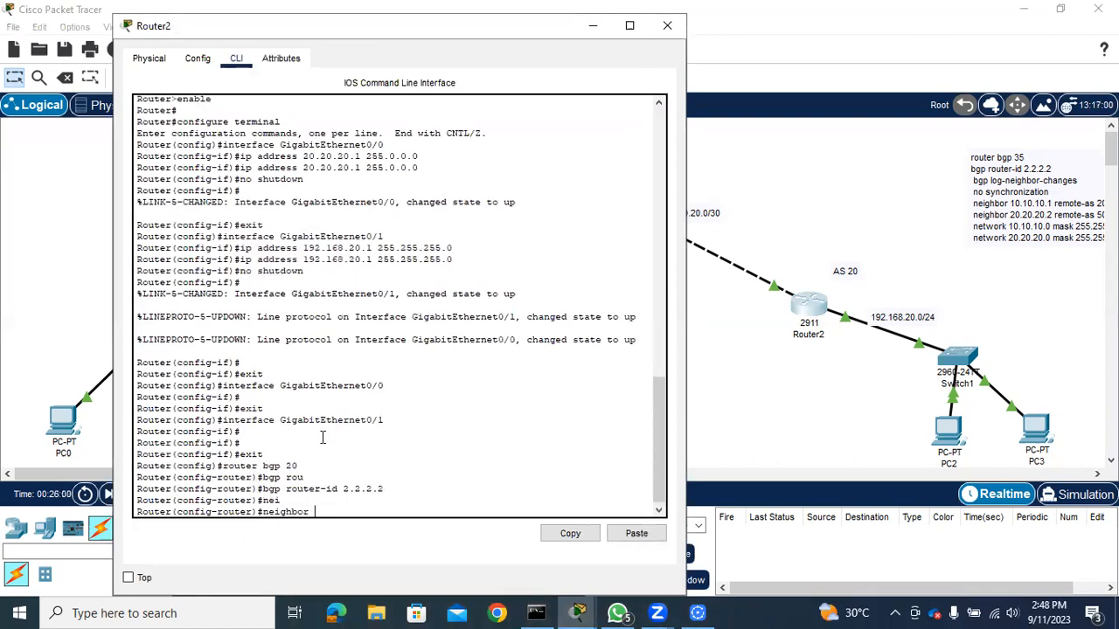
{"action": "type", "text": "20"}
{"action": "type", "text": ".20"}
{"action": "type", "text": ".20"}
{"action": "type", "text": ".2"}
{"action": "type", "text": " r"}
{"action": "type", "text": "ask"}
{"action": "key", "text": "Tab"}
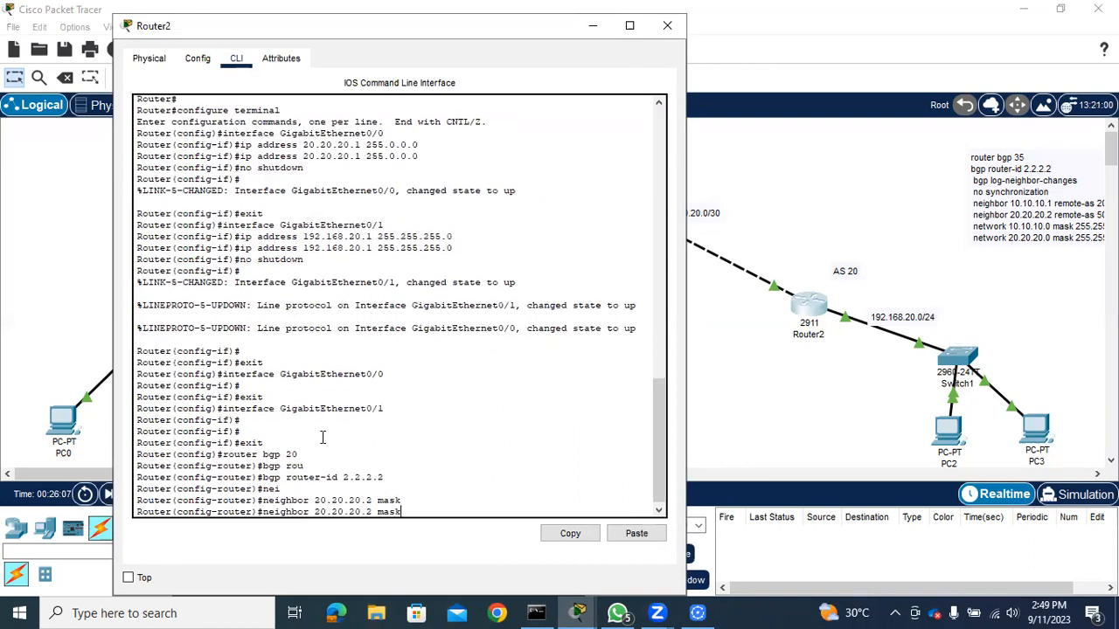
{"action": "key", "text": "Tab"}
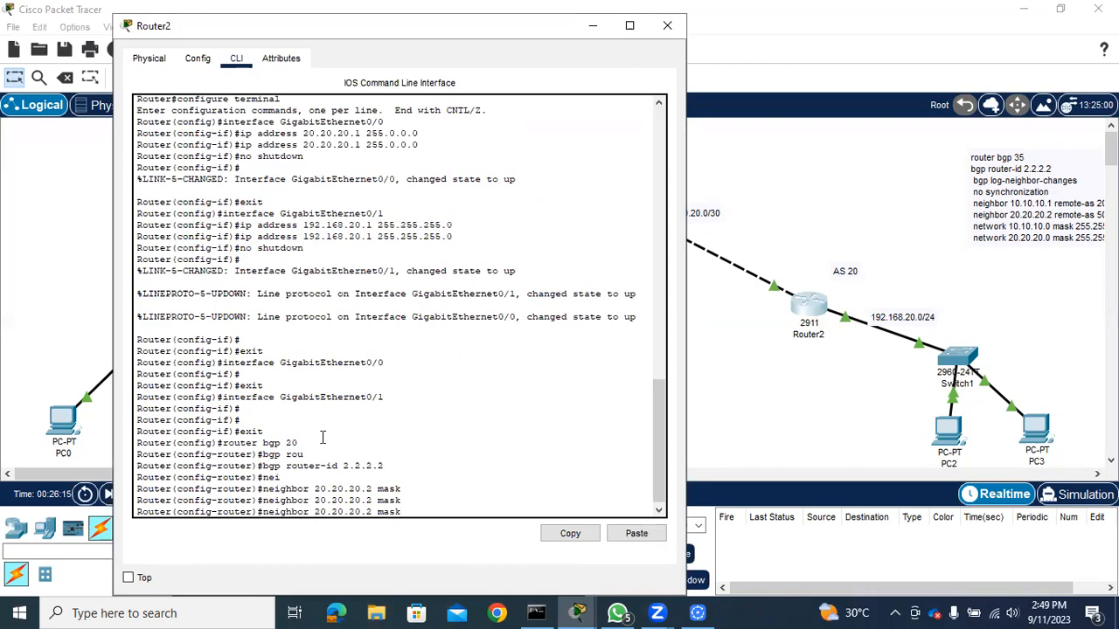
{"action": "key", "text": "BackSpace"}
{"action": "key", "text": "BackSpace"}
{"action": "key", "text": "BackSpace"}
{"action": "type", "text": "re"}
{"action": "key", "text": "Tab"}
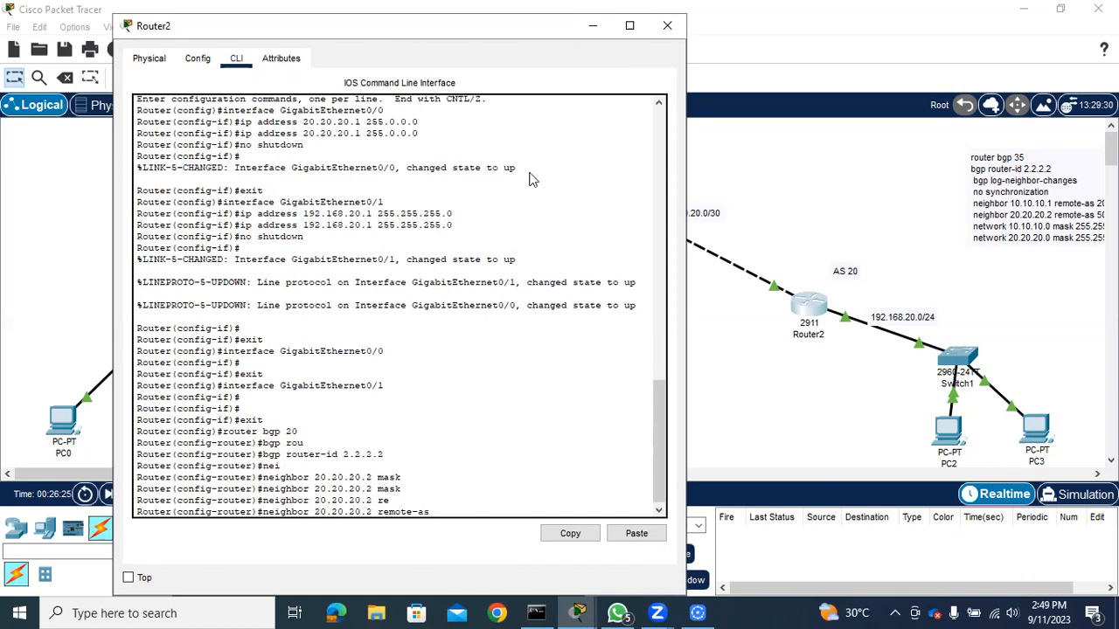
{"action": "left_click_drag", "start_coordinate": [388, 36], "coordinate": [384, 218]}
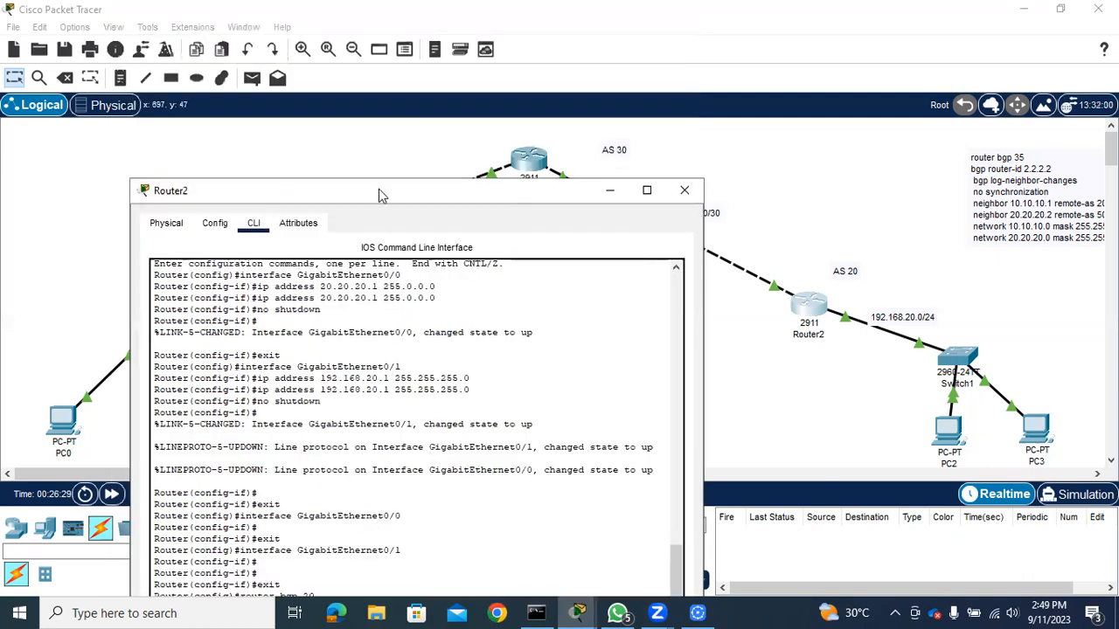
{"action": "left_click_drag", "start_coordinate": [379, 188], "coordinate": [347, 72]}
{"action": "type", "text": "3"}
{"action": "type", "text": "0"}
{"action": "key", "text": "Return"}
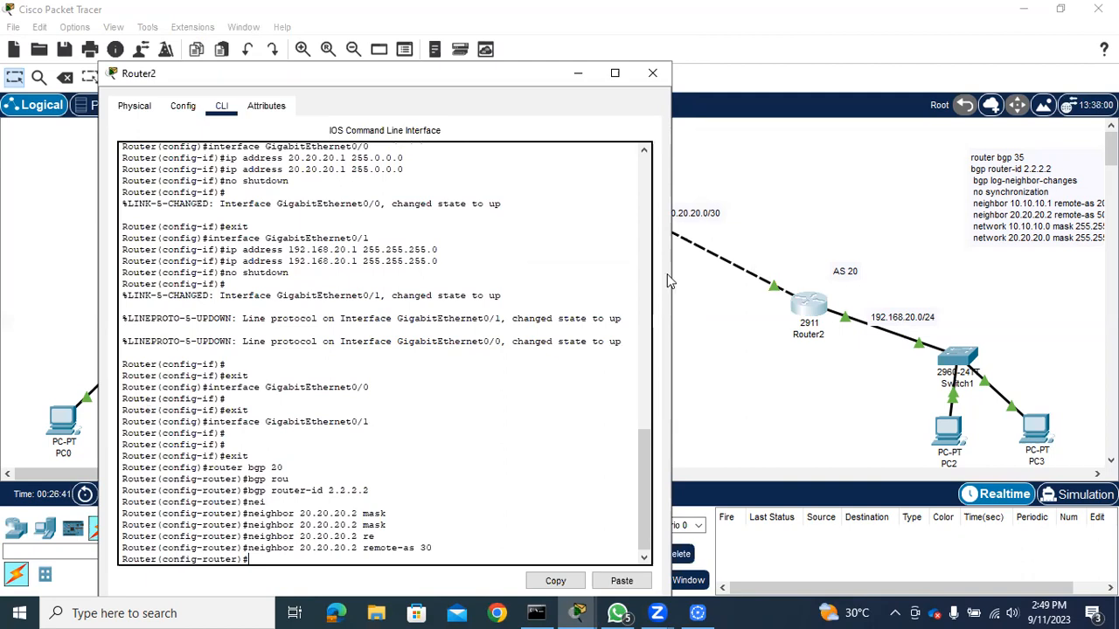
Advertise the link network 20.20.20.0 with mask 255.255.255.252 in Router2's BGP process
{"action": "type", "text": "netw"}
{"action": "key", "text": "Tab"}
{"action": "type", "text": "20.20.20"}
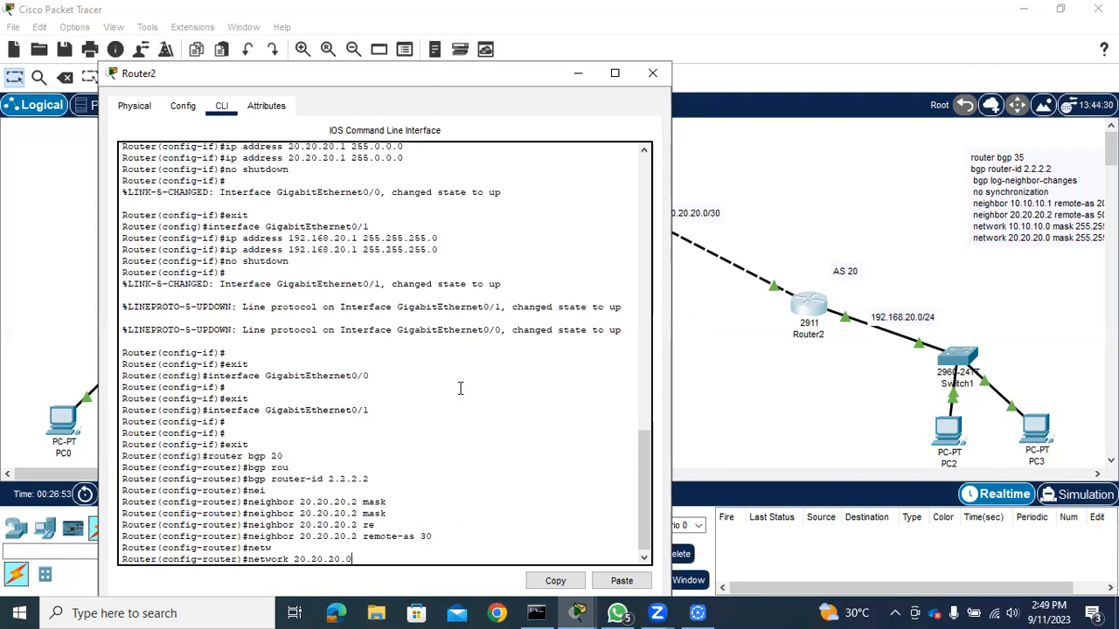
{"action": "type", "text": ".0 ma"}
{"action": "key", "text": "Tab"}
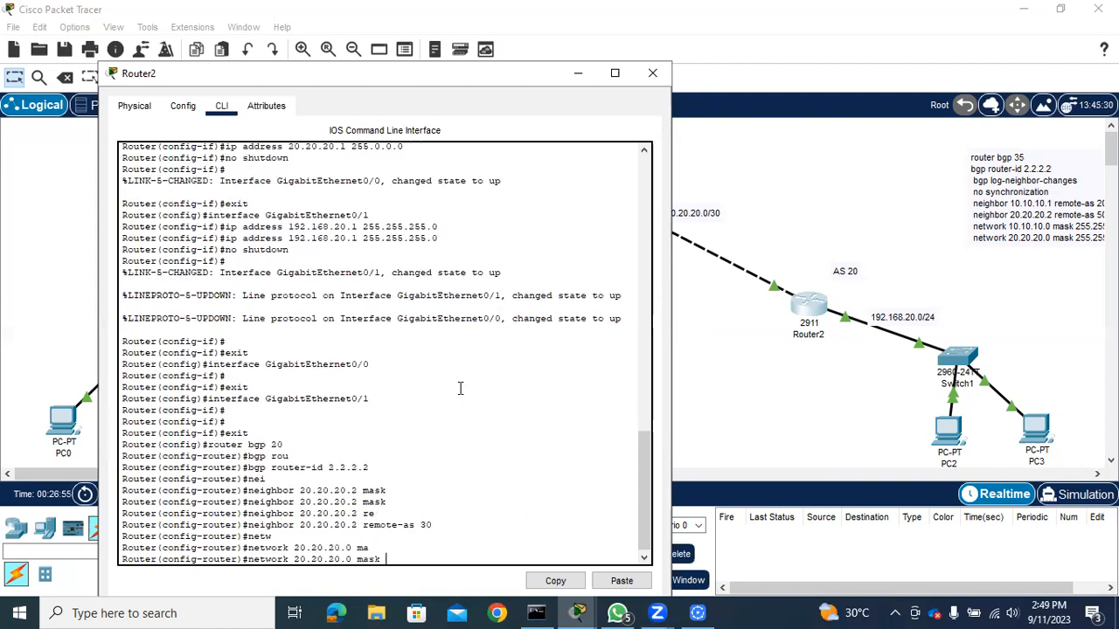
{"action": "type", "text": "255.255.255.252"}
{"action": "key", "text": "Return"}
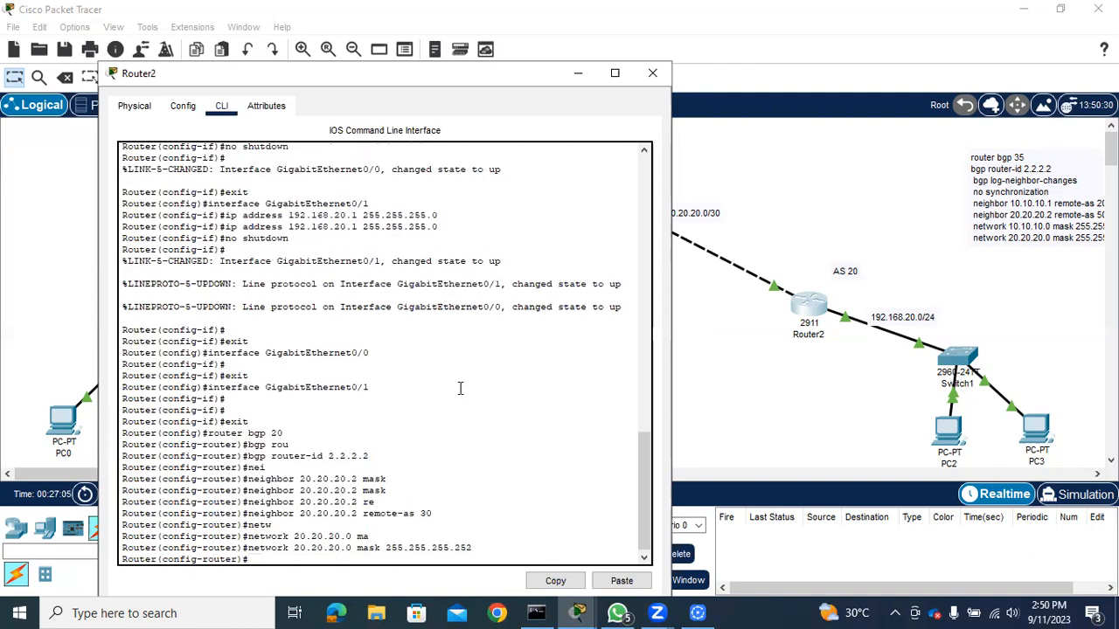
Advertise Router2's LAN in BGP by entering network 192.168.20.1 with mask 255.255.255.0
{"action": "type", "text": "net"}
{"action": "key", "text": "Tab"}
{"action": "type", "text": "192.168.2"}
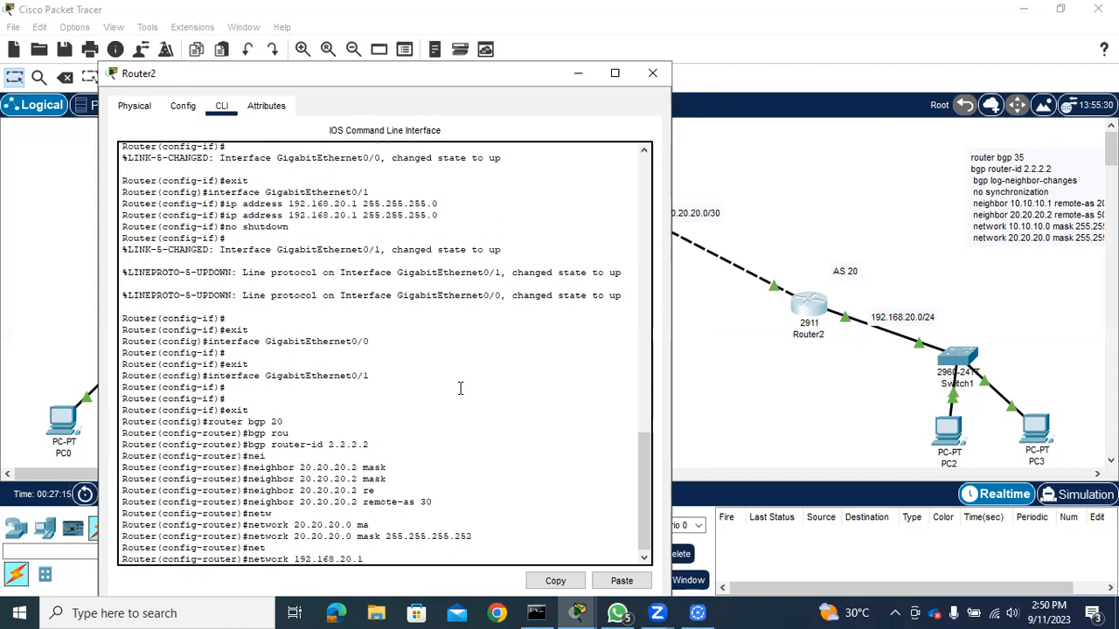
{"action": "type", "text": "0.1 ma"}
{"action": "key", "text": "Tab"}
{"action": "type", "text": "244"}
{"action": "key", "text": "BackSpace"}
{"action": "key", "text": "BackSpace"}
{"action": "type", "text": "55.255.255"}
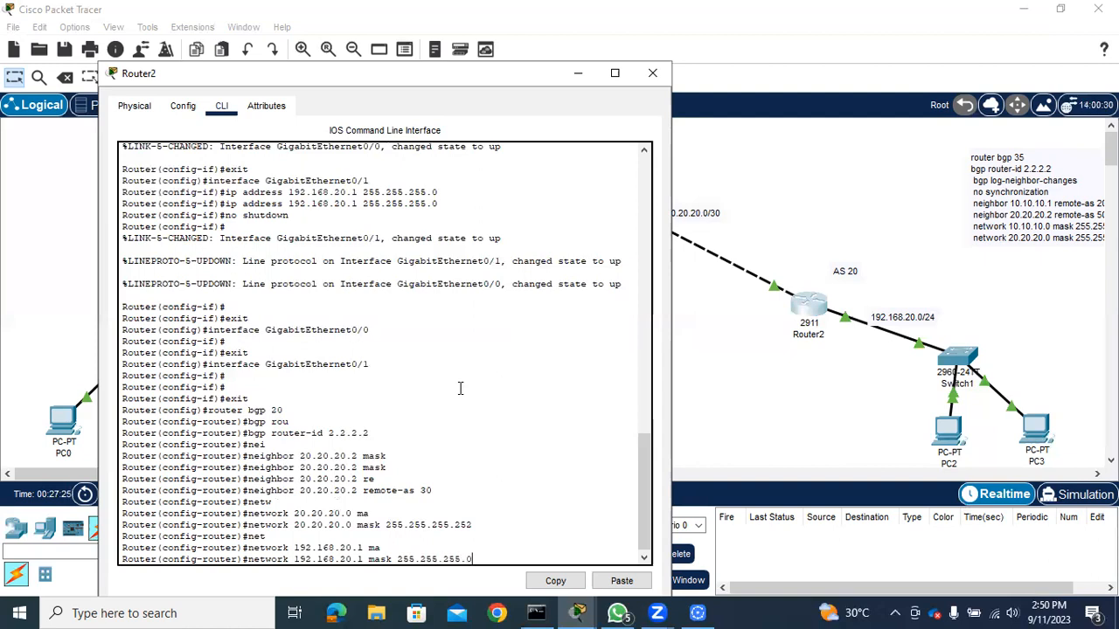
{"action": "type", "text": ".0"}
{"action": "key", "text": "Return"}
Save Router2's configuration with "do wr" and exit back to privileged EXEC mode
{"action": "type", "text": "d"}
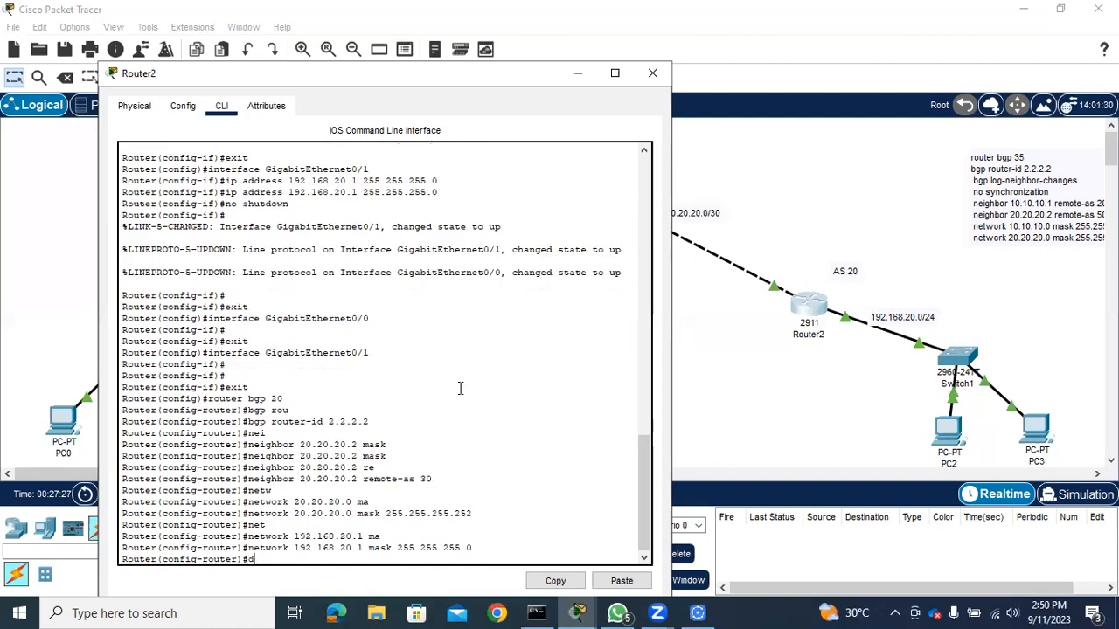
{"action": "type", "text": "o we"}
{"action": "key", "text": "Return"}
{"action": "type", "text": "exit"}
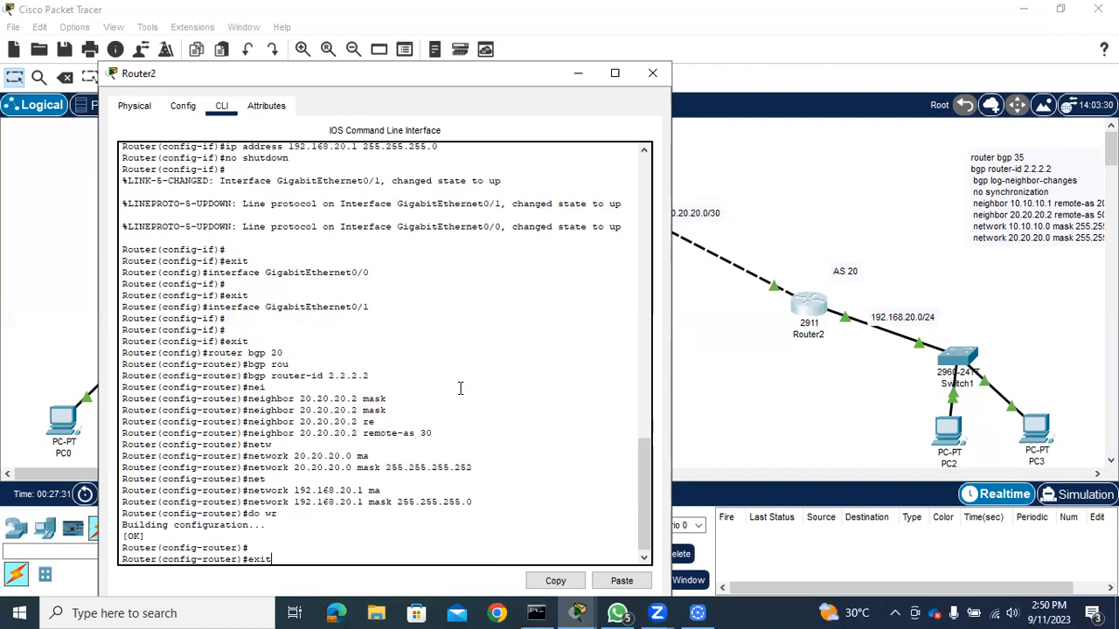
{"action": "key", "text": "Return"}
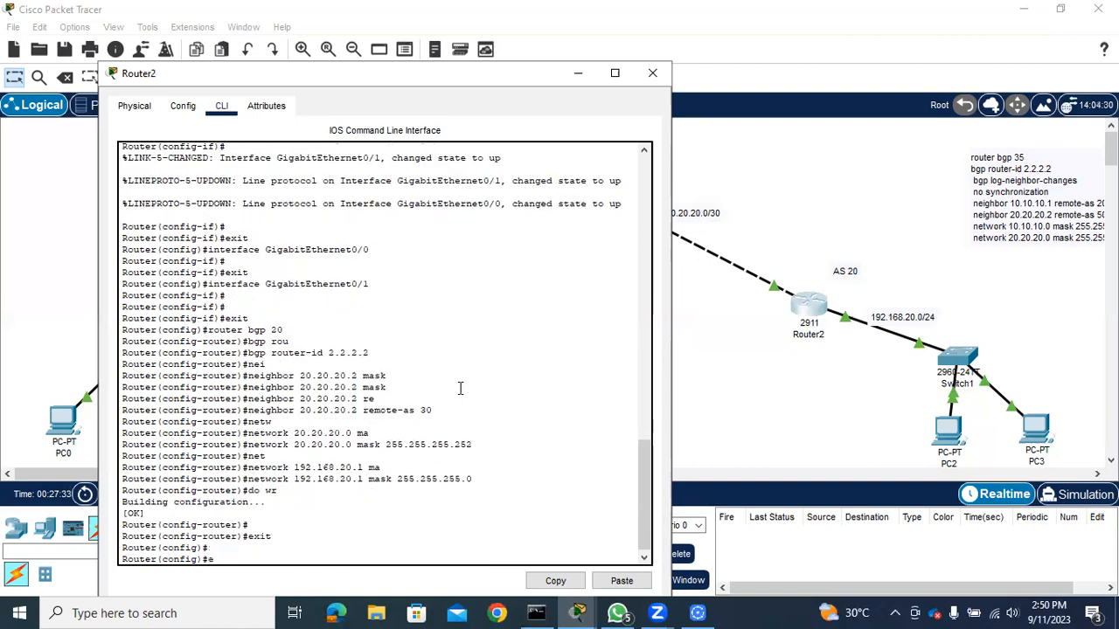
{"action": "type", "text": "exit"}
{"action": "key", "text": "Return"}
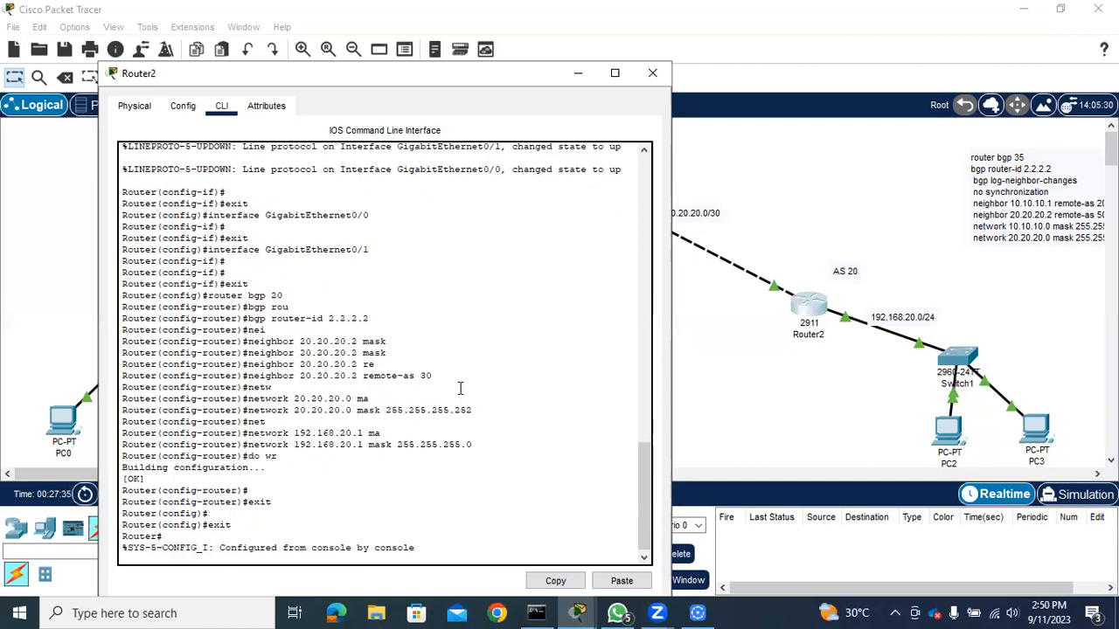
Show Router2's running configuration, page through its interface and BGP sections, and close Router2
{"action": "type", "text": "sh run"}
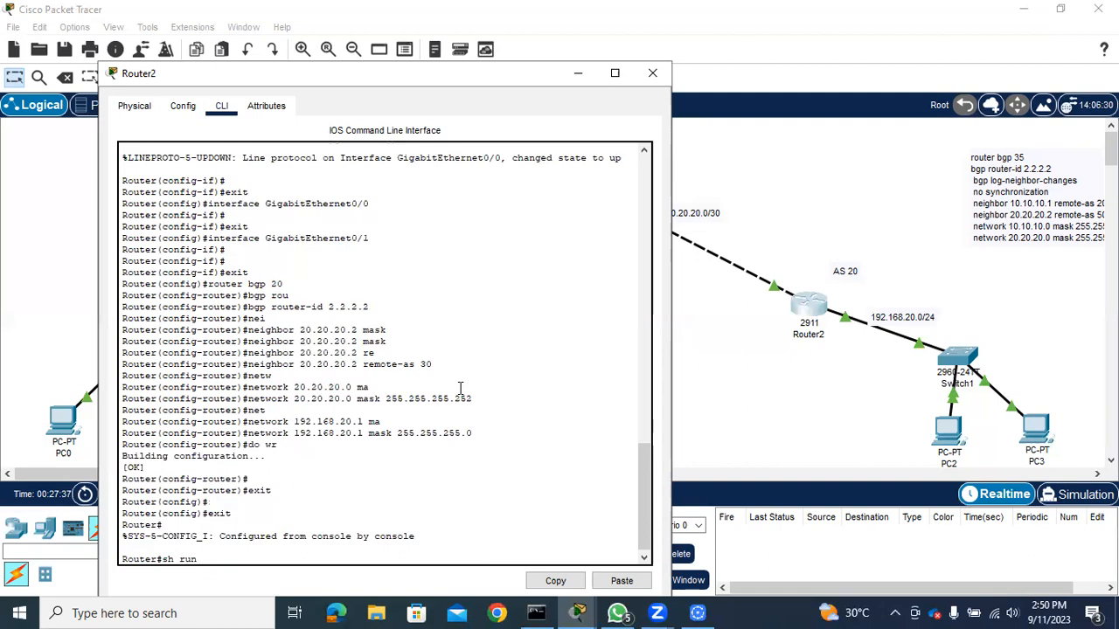
{"action": "key", "text": "Return"}
{"action": "key", "text": "space"}
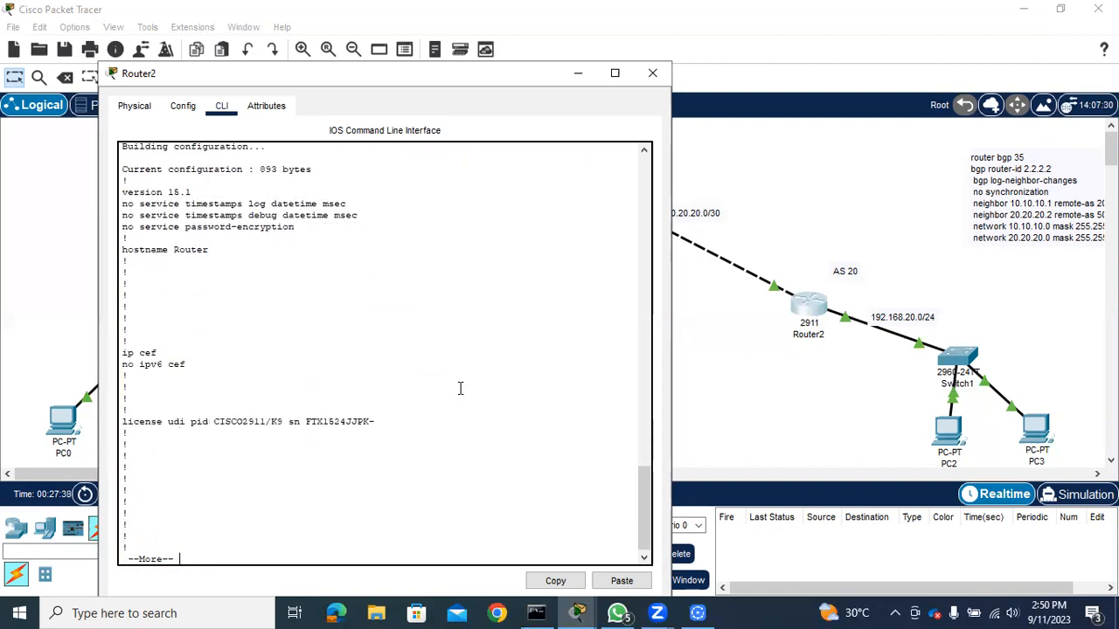
{"action": "key", "text": "Return"}
{"action": "key", "text": "Return"}
{"action": "key", "text": "Return"}
{"action": "key", "text": "Return"}
{"action": "key", "text": "Return"}
{"action": "key", "text": "Return"}
{"action": "key", "text": "Return"}
{"action": "key", "text": "Return"}
{"action": "key", "text": "Return"}
{"action": "key", "text": "Return"}
{"action": "key", "text": "Return"}
{"action": "key", "text": "Return"}
{"action": "key", "text": "Return"}
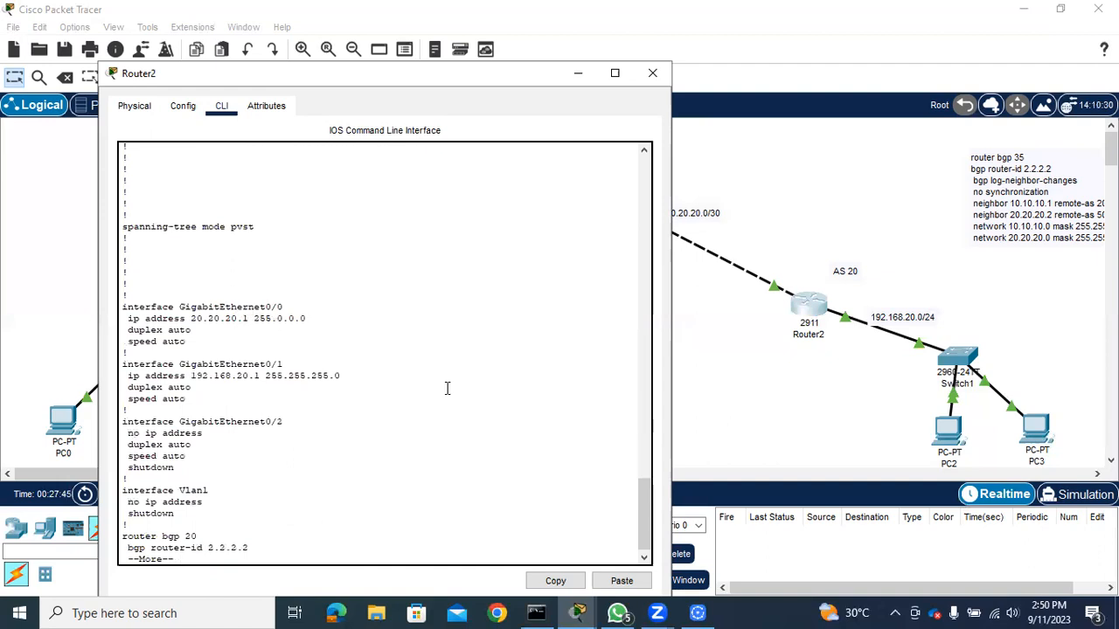
{"action": "key", "text": "Return"}
{"action": "key", "text": "Return"}
{"action": "key", "text": "Return"}
{"action": "key", "text": "Return"}
{"action": "key", "text": "Return"}
{"action": "key", "text": "Return"}
{"action": "key", "text": "Return"}
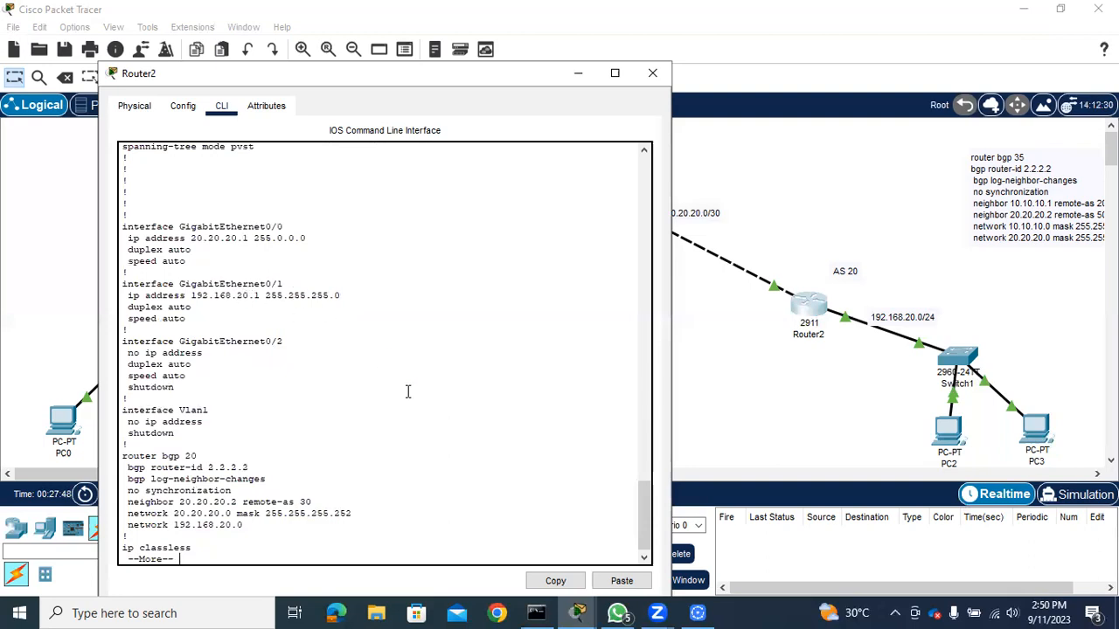
{"action": "key", "text": "Return"}
{"action": "key", "text": "Return"}
{"action": "key", "text": "Return"}
{"action": "key", "text": "Return"}
{"action": "key", "text": "Return"}
{"action": "key", "text": "Return"}
{"action": "key", "text": "Return"}
{"action": "key", "text": "Return"}
{"action": "key", "text": "Return"}
{"action": "key", "text": "Return"}
{"action": "key", "text": "Return"}
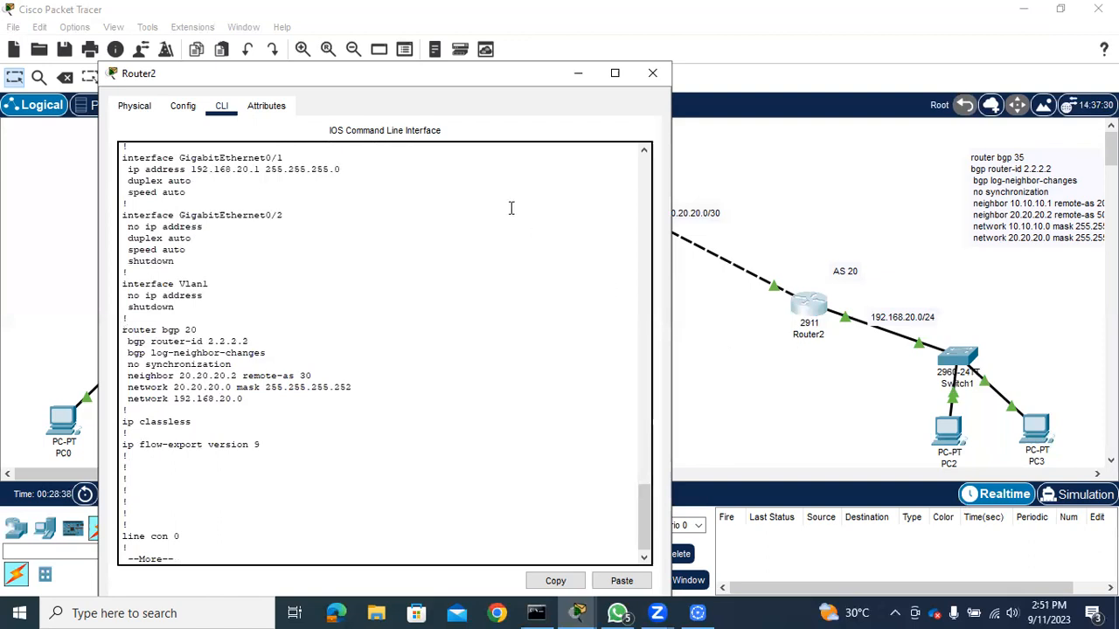
{"action": "left_click", "coordinate": [651, 73]}
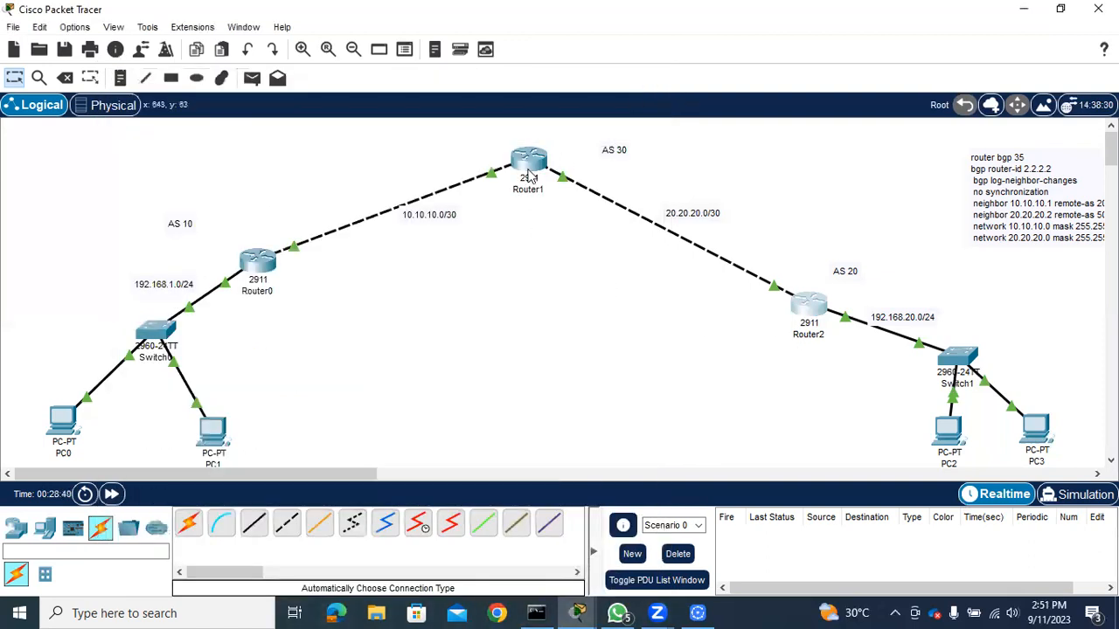
Open Router1's configuration and check the IP settings of GigabitEthernet0/0 and GigabitEthernet0/1
{"action": "mouse_move", "coordinate": [535, 173]}
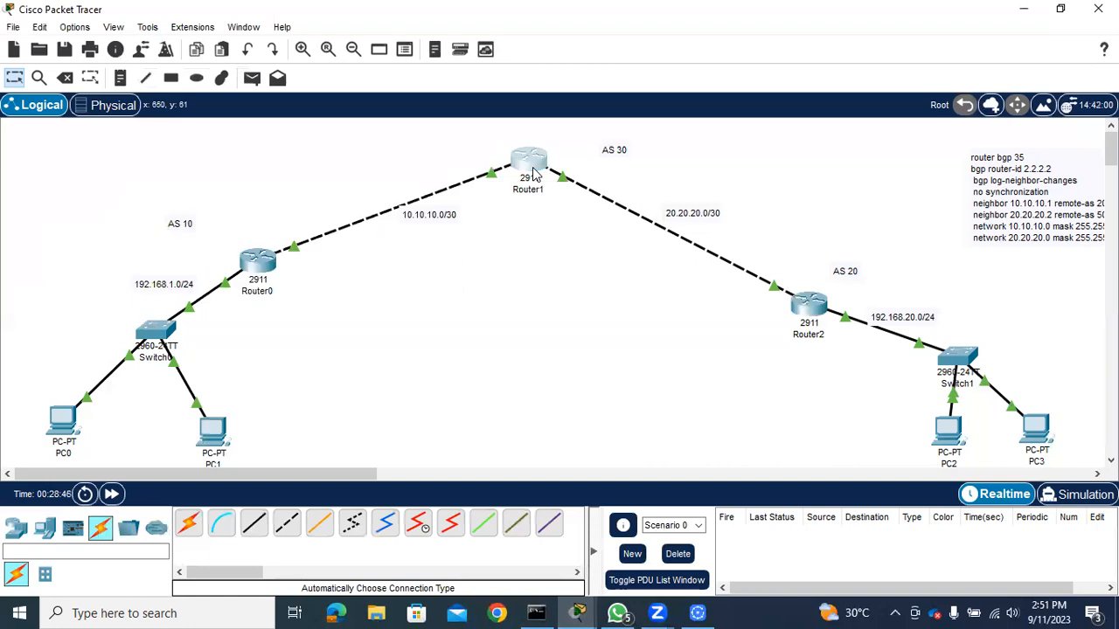
{"action": "left_click", "coordinate": [534, 173]}
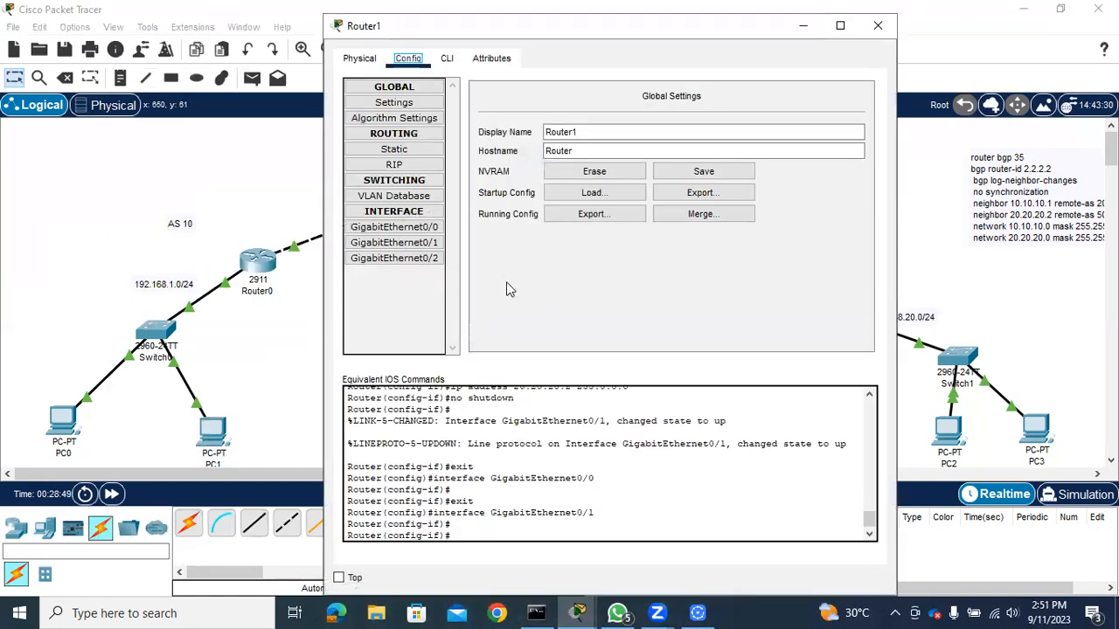
{"action": "left_click", "coordinate": [404, 231]}
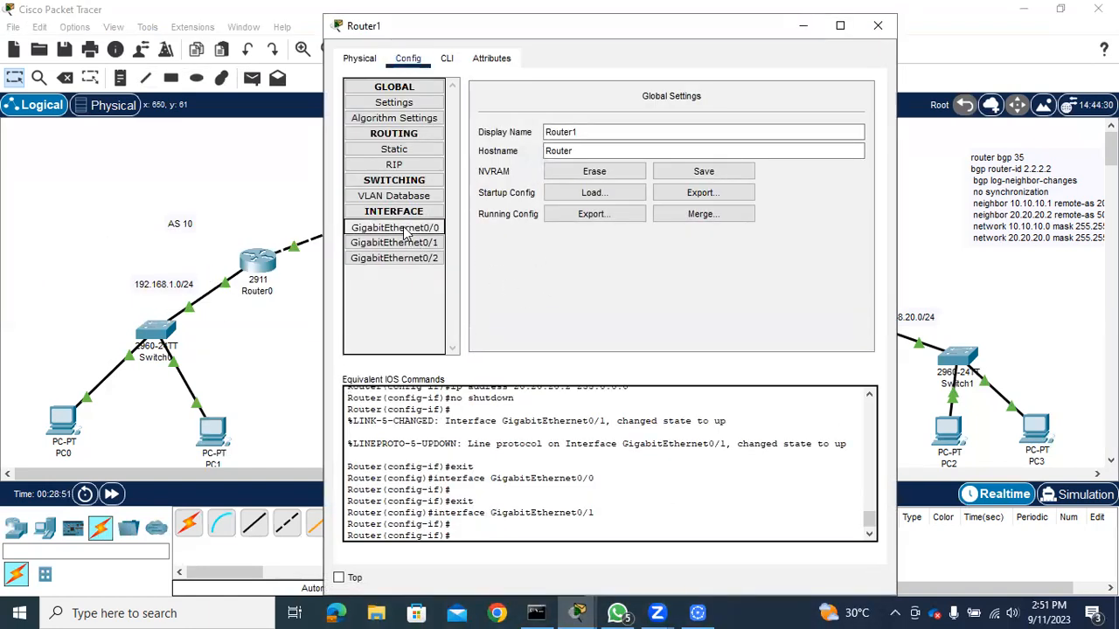
{"action": "left_click", "coordinate": [697, 200]}
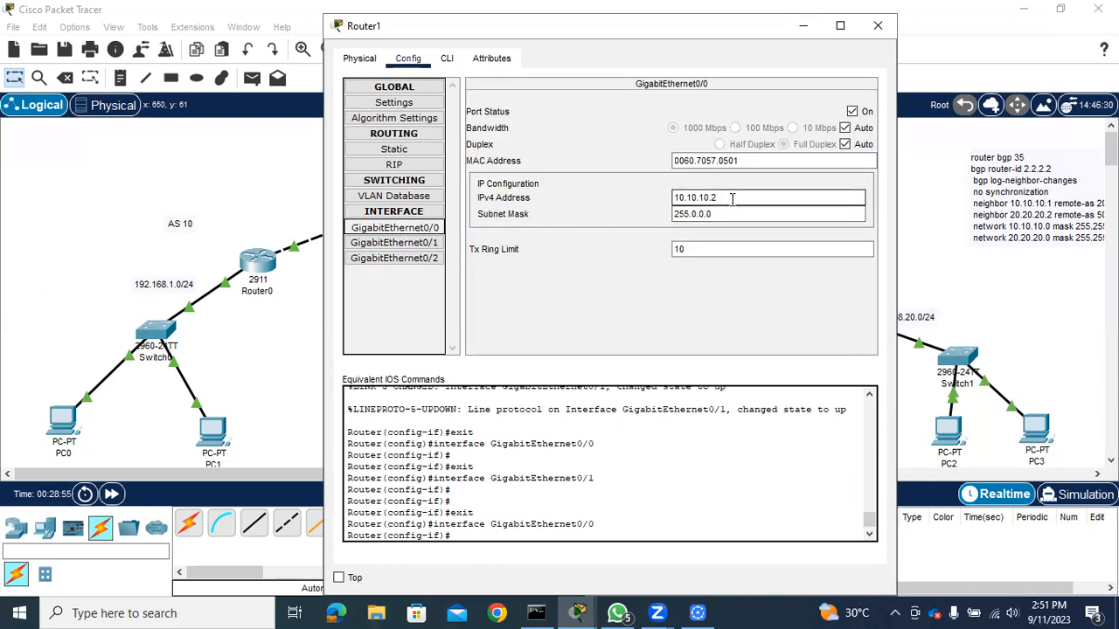
{"action": "left_click", "coordinate": [428, 247]}
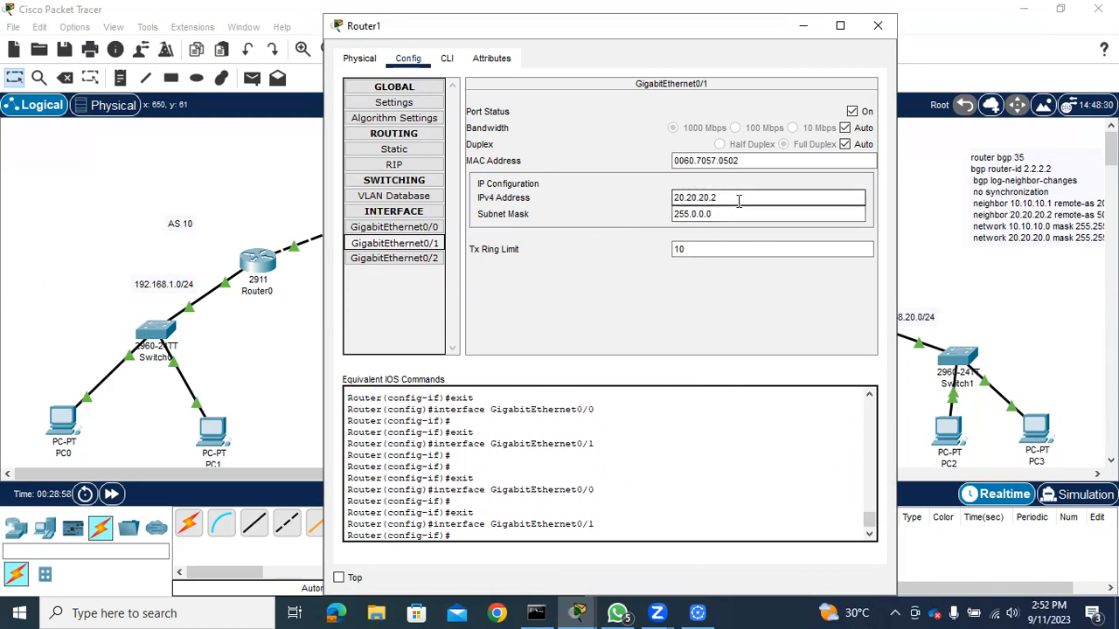
Open Router1's command line and exit interface configuration mode back to global configuration mode
{"action": "left_click", "coordinate": [446, 58]}
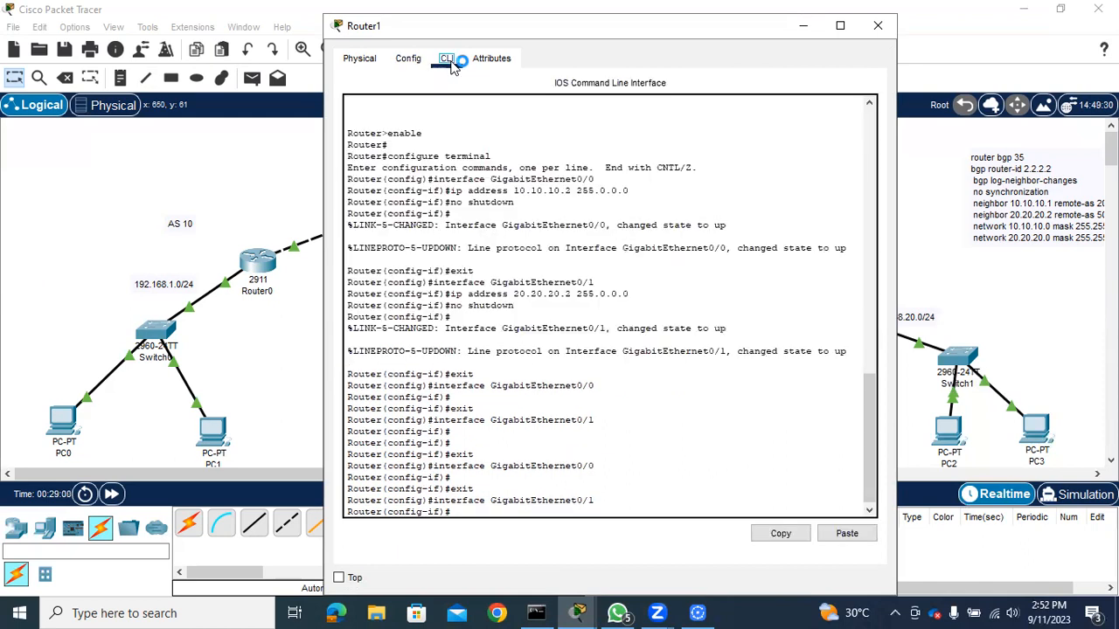
{"action": "key", "text": "Return"}
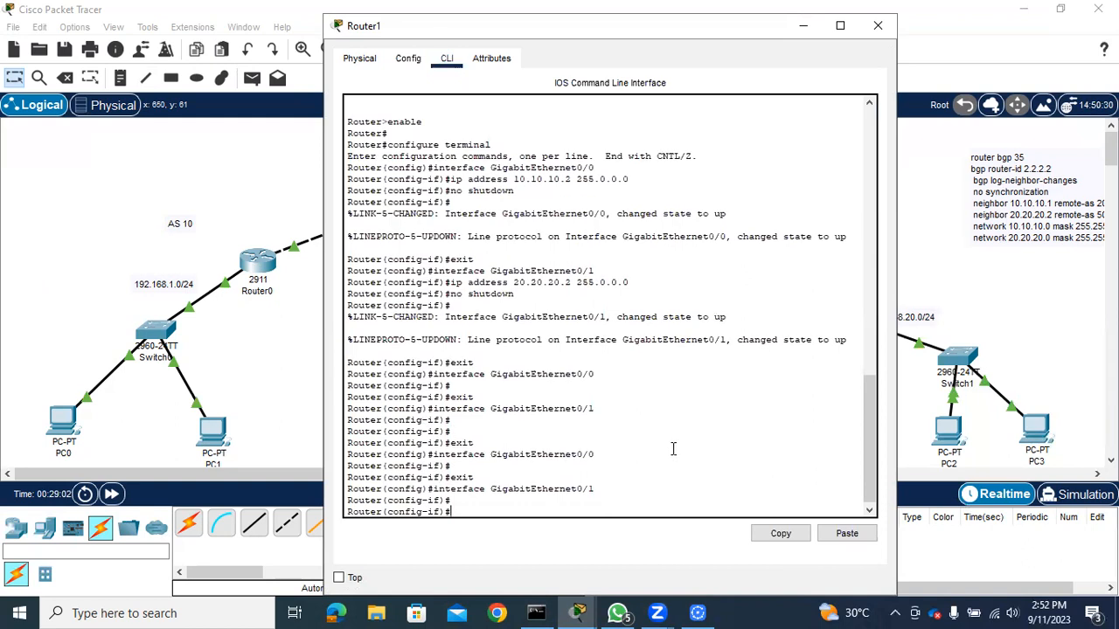
{"action": "key", "text": "Return"}
{"action": "type", "text": "exit"}
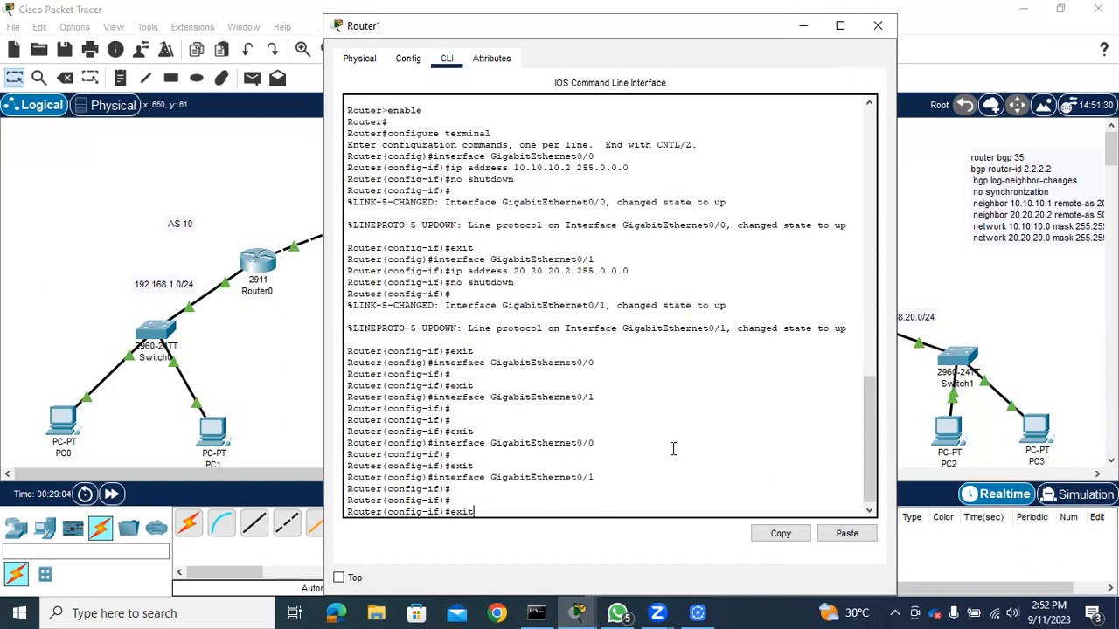
{"action": "key", "text": "Return"}
Start the BGP process on Router1 for AS 30 with "router bgp 30"
{"action": "type", "text": "router"}
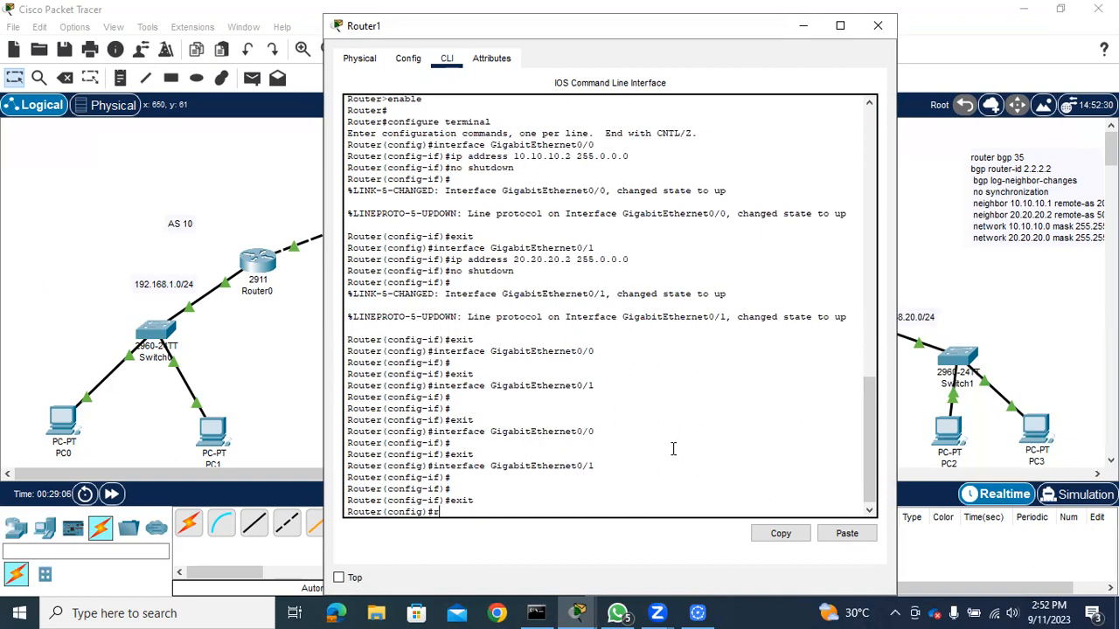
{"action": "type", "text": " bg"}
{"action": "key", "text": "Tab"}
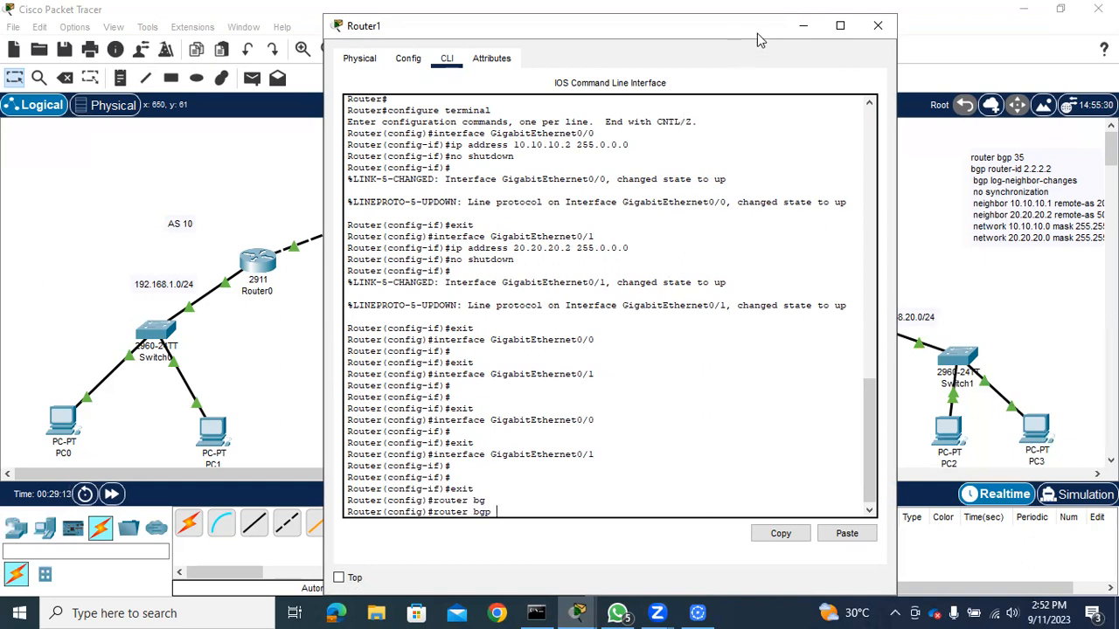
{"action": "left_click_drag", "start_coordinate": [757, 33], "coordinate": [742, 83]}
{"action": "type", "text": "30"}
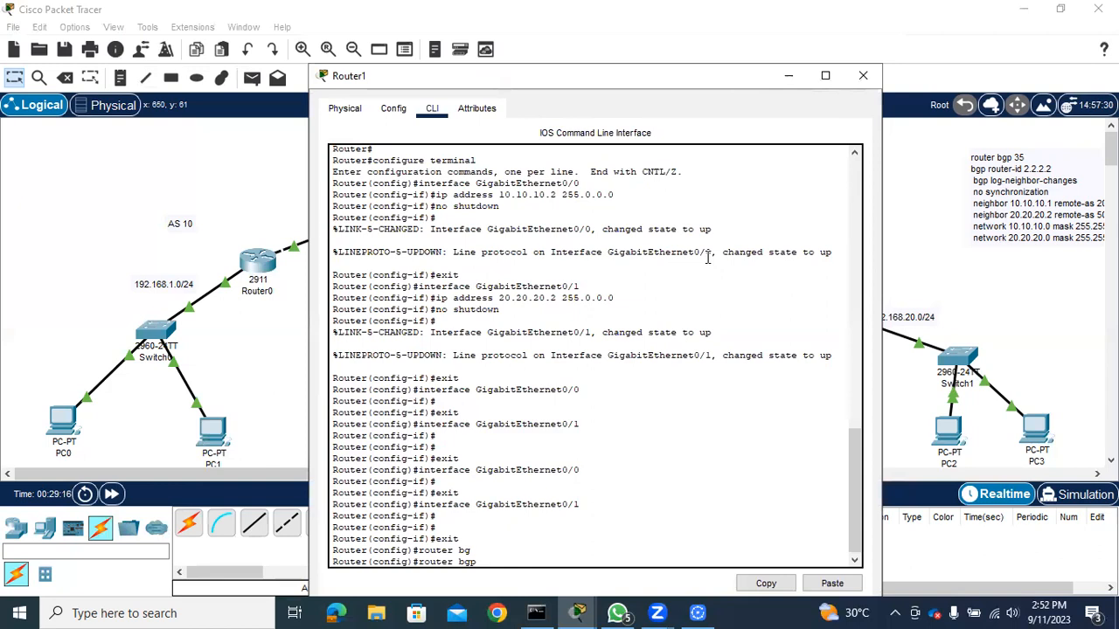
{"action": "key", "text": "Return"}
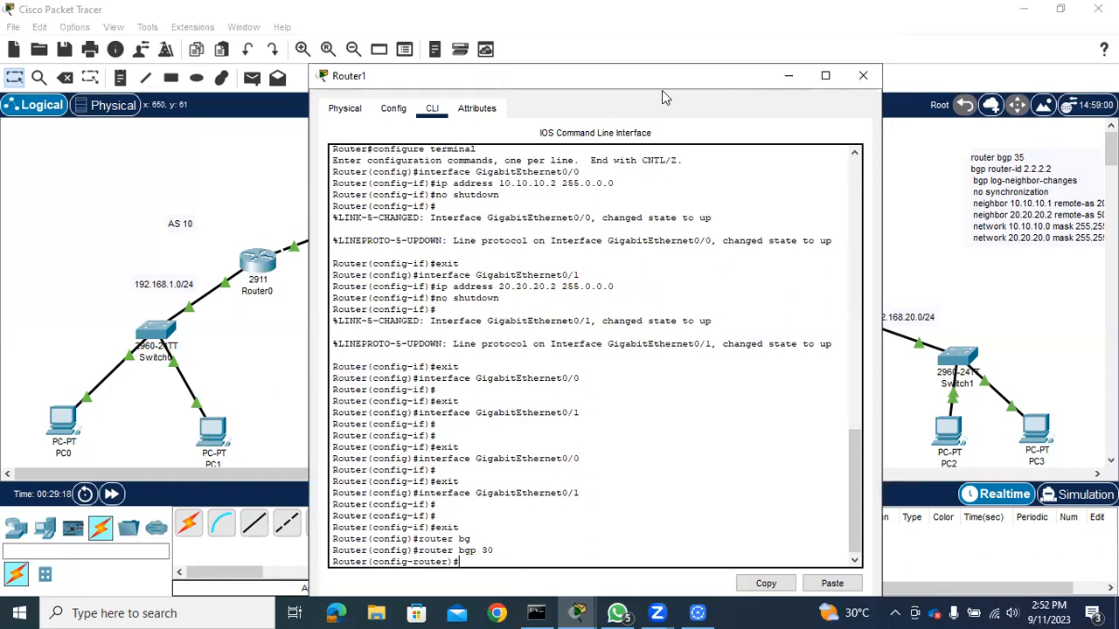
Check Router1's place in the topology and set its BGP router ID to 3.3.3.3
{"action": "left_click_drag", "start_coordinate": [662, 90], "coordinate": [659, 345]}
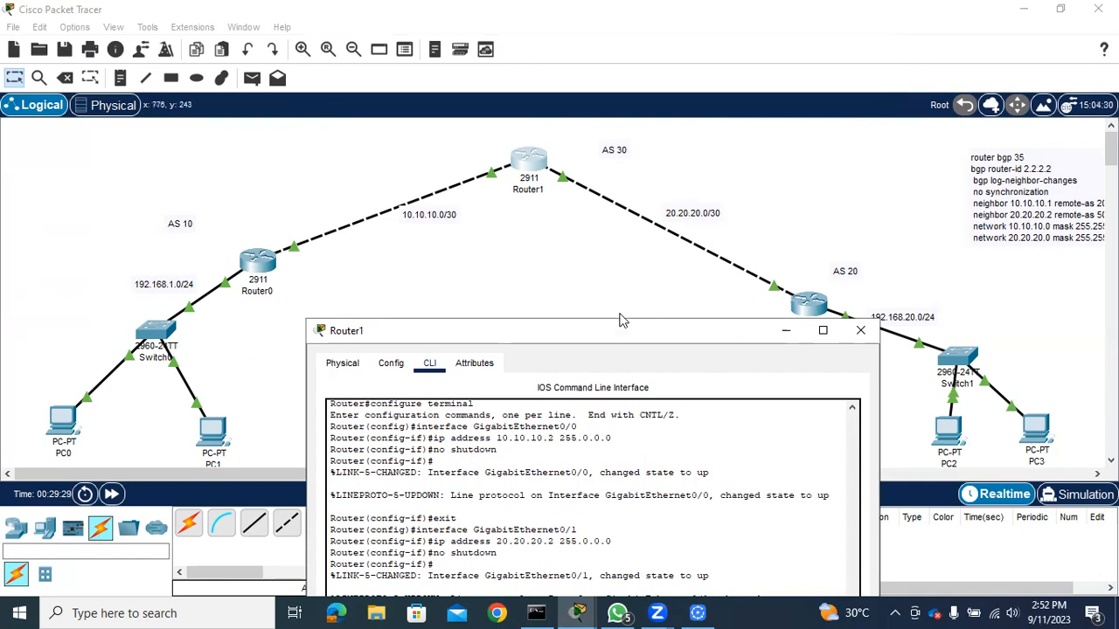
{"action": "left_click_drag", "start_coordinate": [619, 323], "coordinate": [608, 80]}
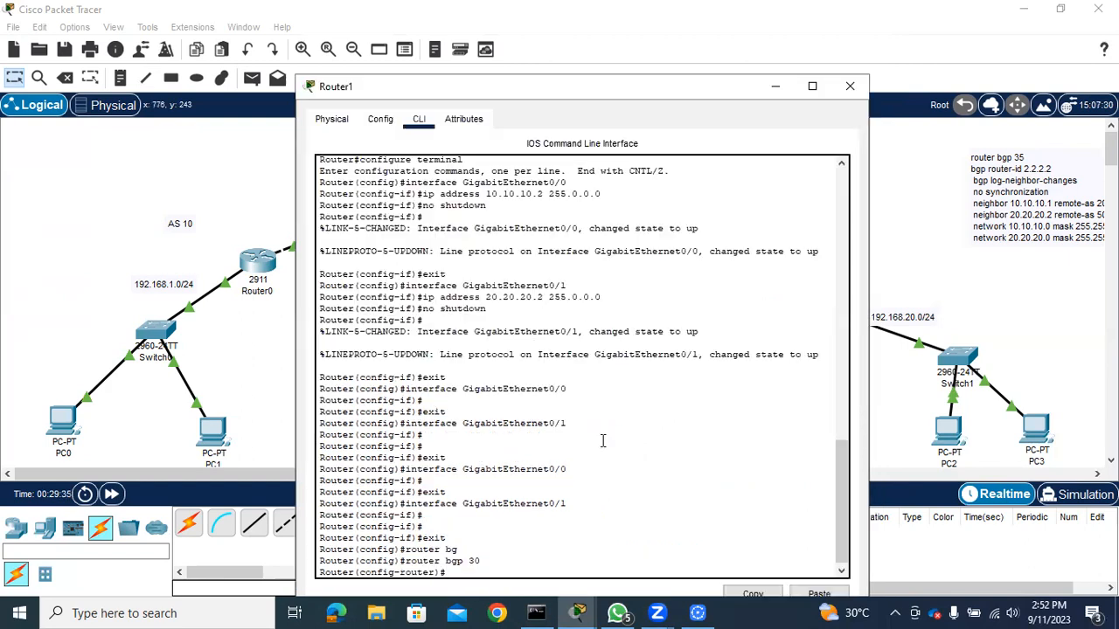
{"action": "type", "text": "bgp rou"}
{"action": "key", "text": "Tab"}
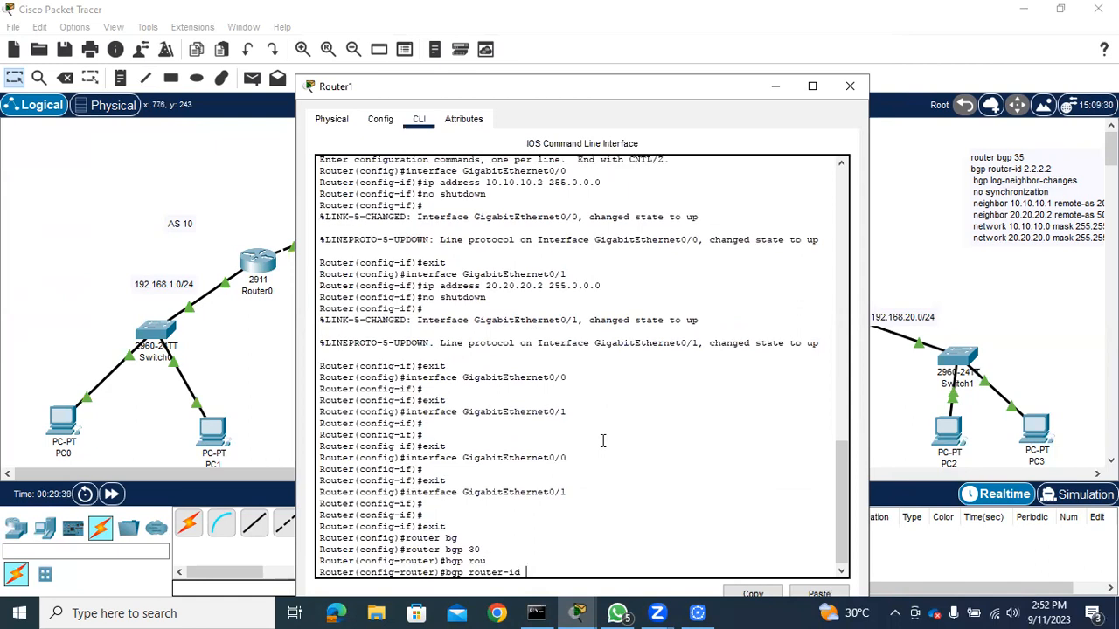
{"action": "type", "text": "3.3.3.3"}
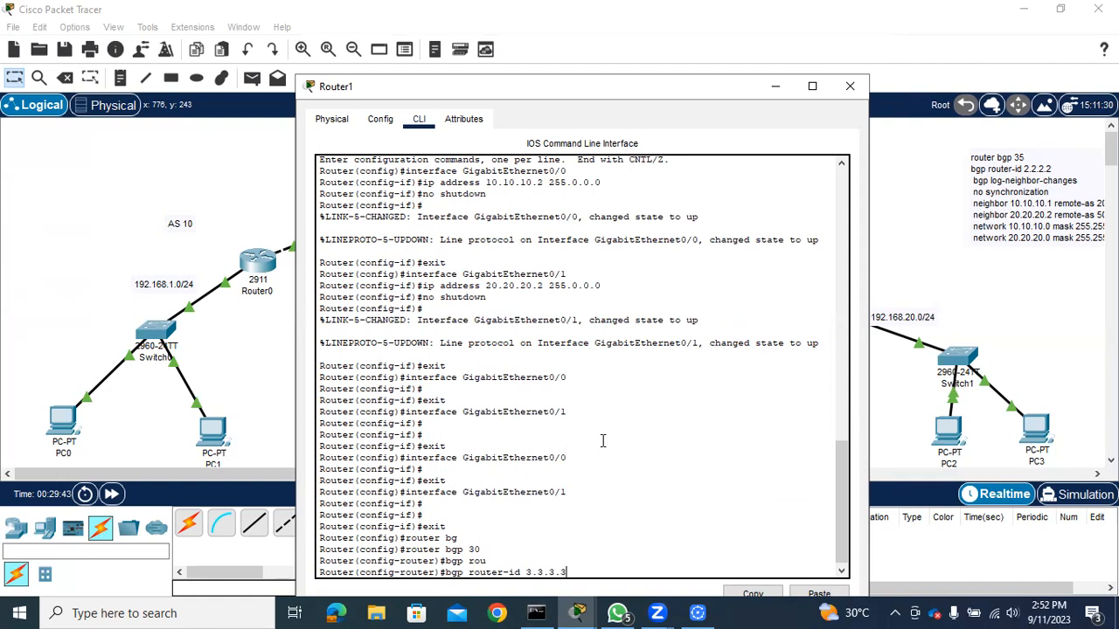
{"action": "key", "text": "Return"}
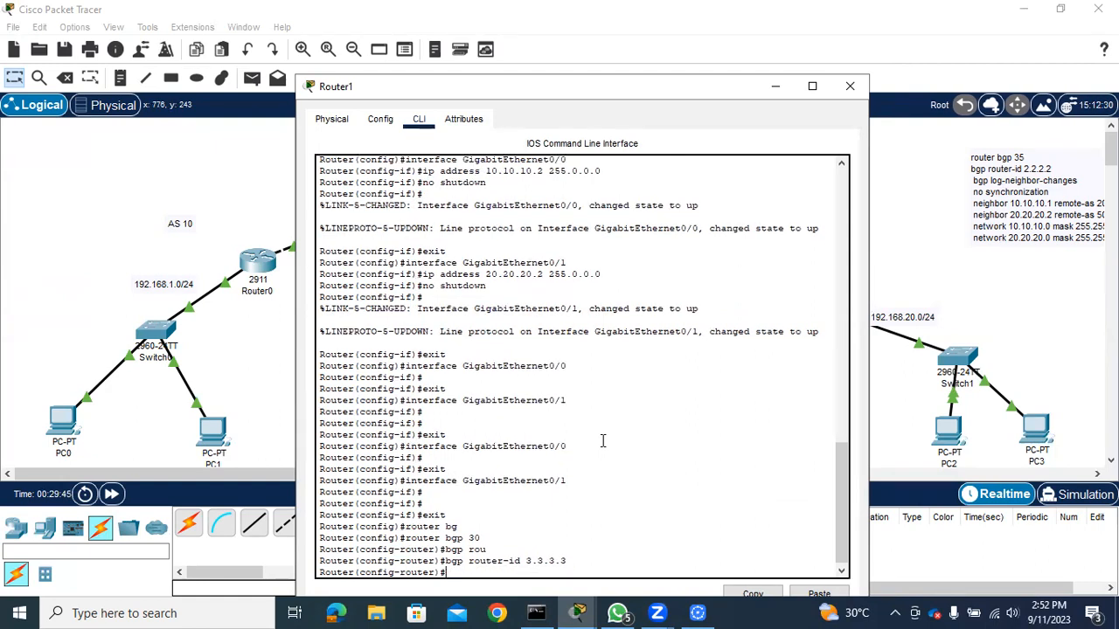
Add Router0 as Router1's BGP neighbor at 10.10.10.1 with remote AS 10, checking the link in the topology
{"action": "type", "text": "nei"}
{"action": "key", "text": "Tab"}
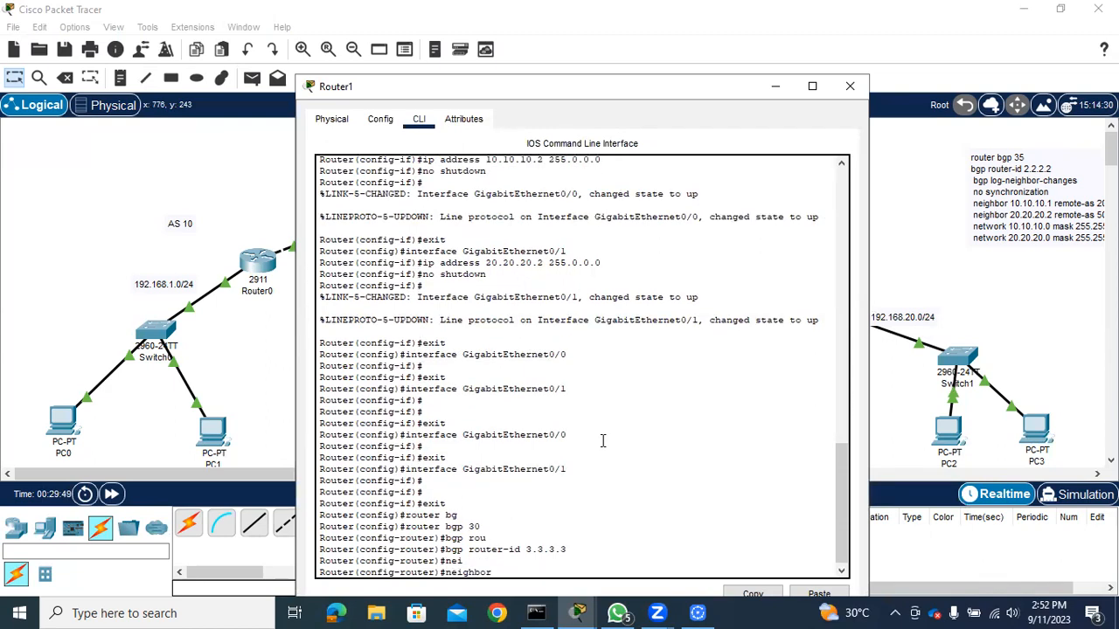
{"action": "left_click_drag", "start_coordinate": [565, 96], "coordinate": [805, 137]}
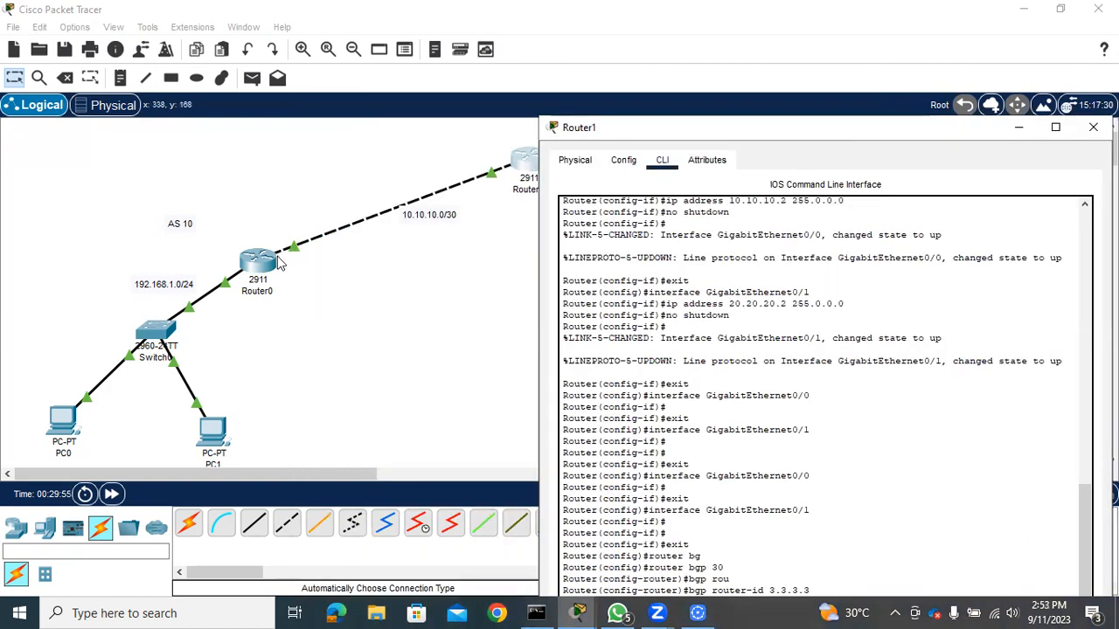
{"action": "left_click", "coordinate": [395, 292]}
{"action": "mouse_move", "coordinate": [273, 264]}
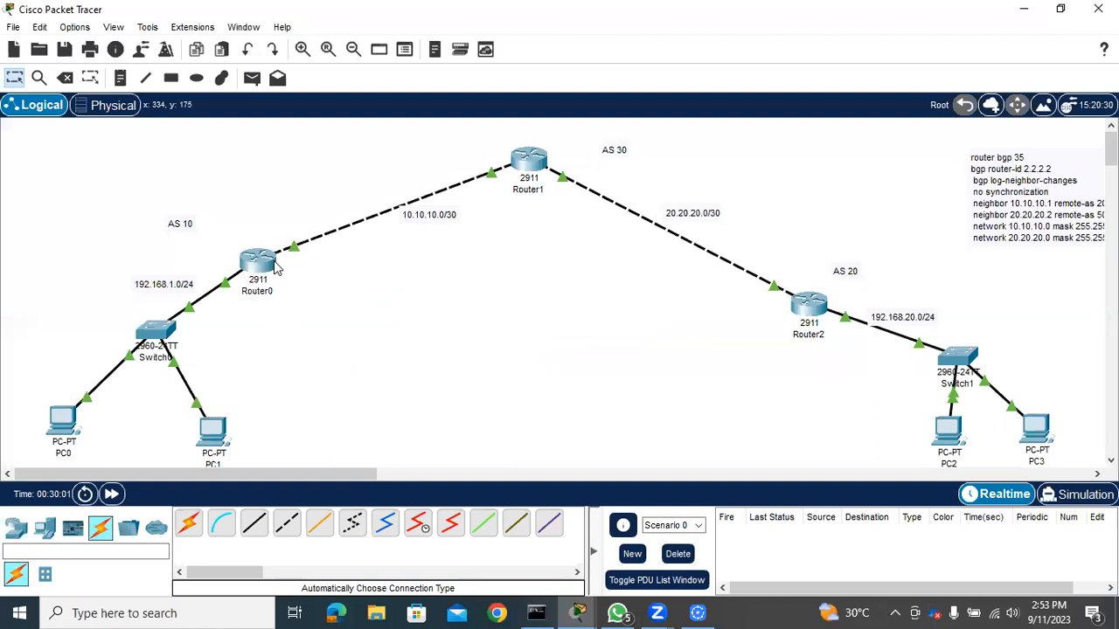
{"action": "left_click", "coordinate": [530, 159]}
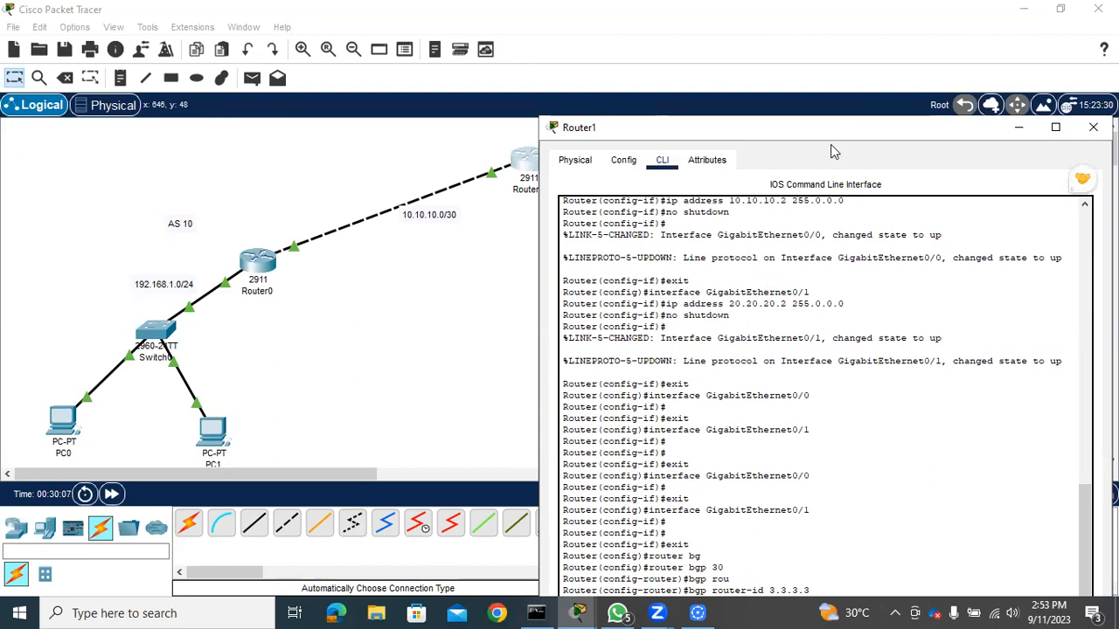
{"action": "left_click_drag", "start_coordinate": [830, 128], "coordinate": [662, 86]}
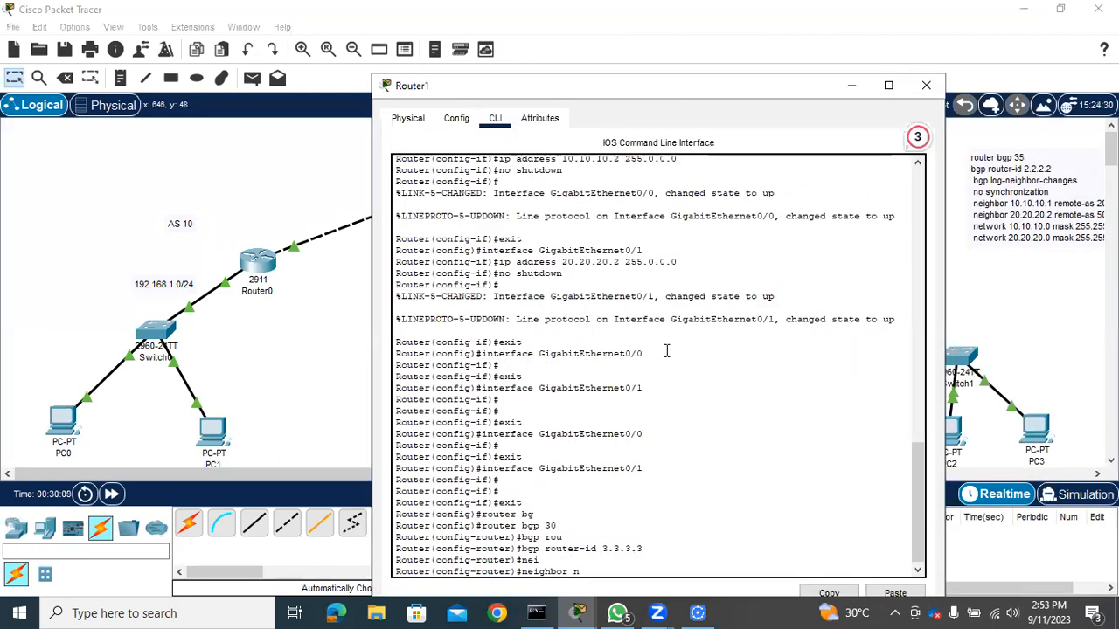
{"action": "type", "text": "10"}
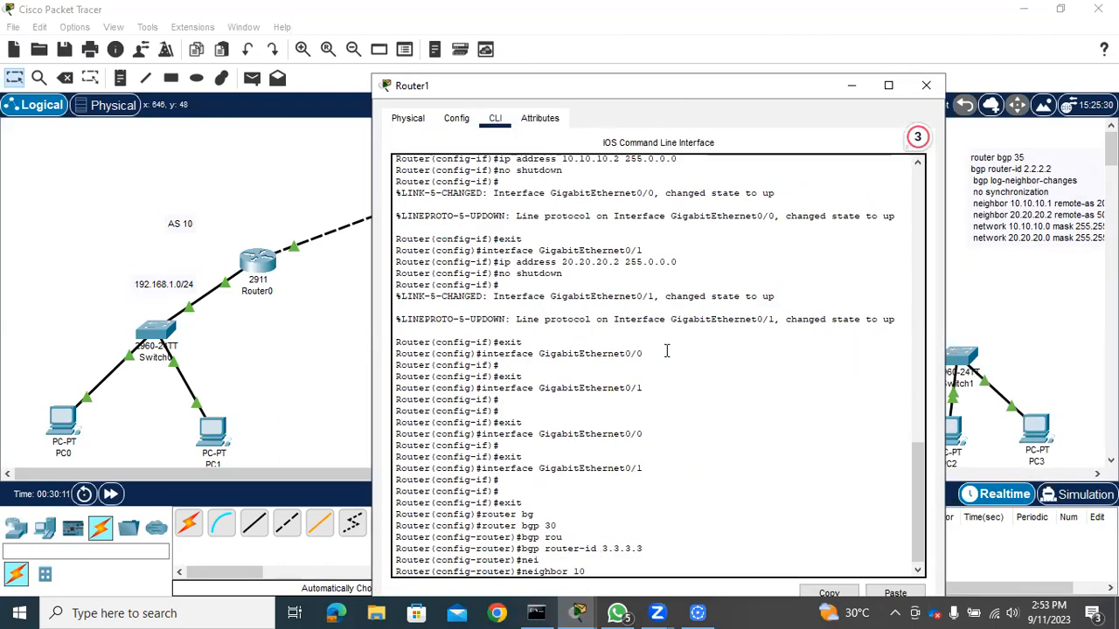
{"action": "type", "text": ".10"}
{"action": "type", "text": ".10"}
{"action": "type", "text": ".1"}
{"action": "type", "text": " re"}
{"action": "key", "text": "Tab"}
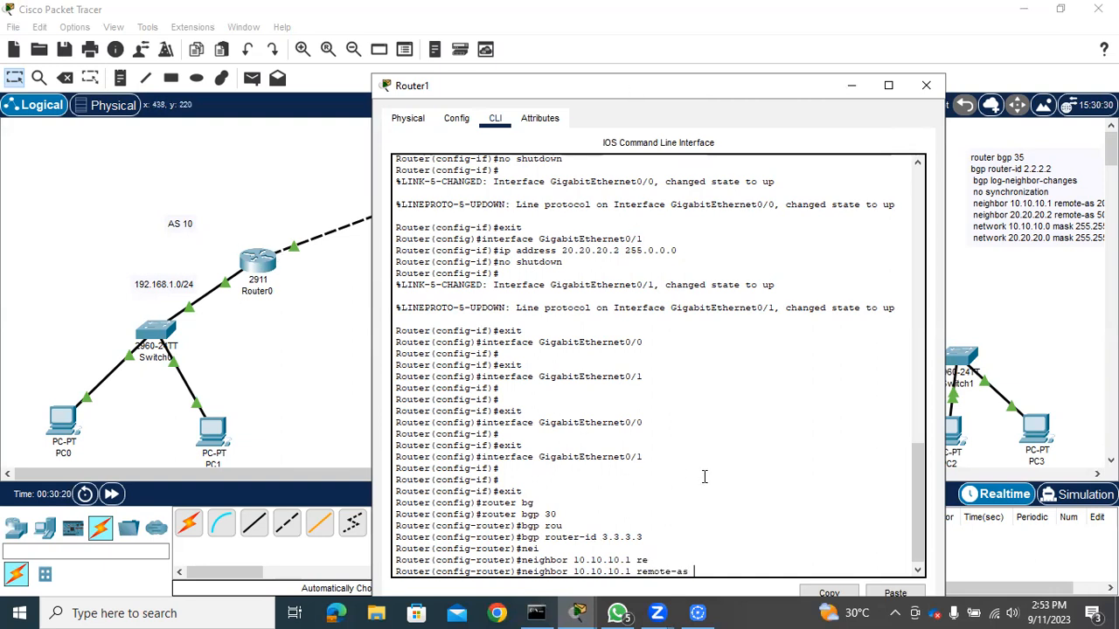
{"action": "type", "text": "10"}
{"action": "key", "text": "Return"}
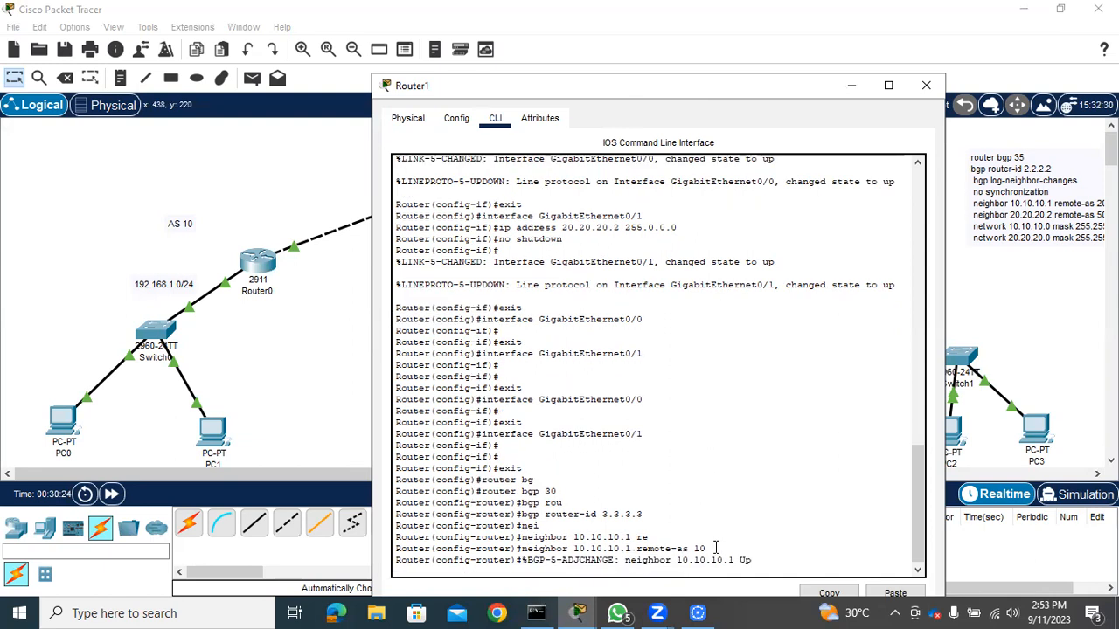
{"action": "left_click_drag", "start_coordinate": [527, 560], "coordinate": [757, 560]}
{"action": "left_click", "coordinate": [757, 560]}
{"action": "key", "text": "Return"}
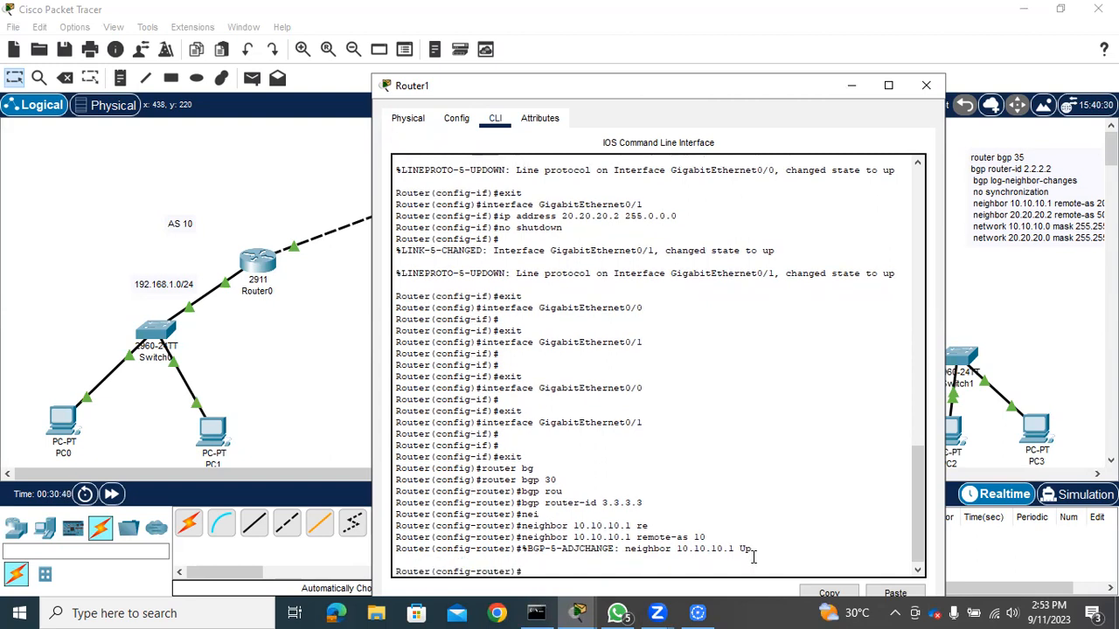
Recall the previous neighbor command and change its neighbor address to 20.20.20.1 for Router2
{"action": "type", "text": "nei"}
{"action": "key", "text": "BackSpace"}
{"action": "key", "text": "BackSpace"}
{"action": "key", "text": "BackSpace"}
{"action": "key", "text": "Up"}
{"action": "key", "text": "BackSpace"}
{"action": "key", "text": "BackSpace"}
{"action": "type", "text": "20"}
{"action": "key", "text": "Left"}
{"action": "key", "text": "Left"}
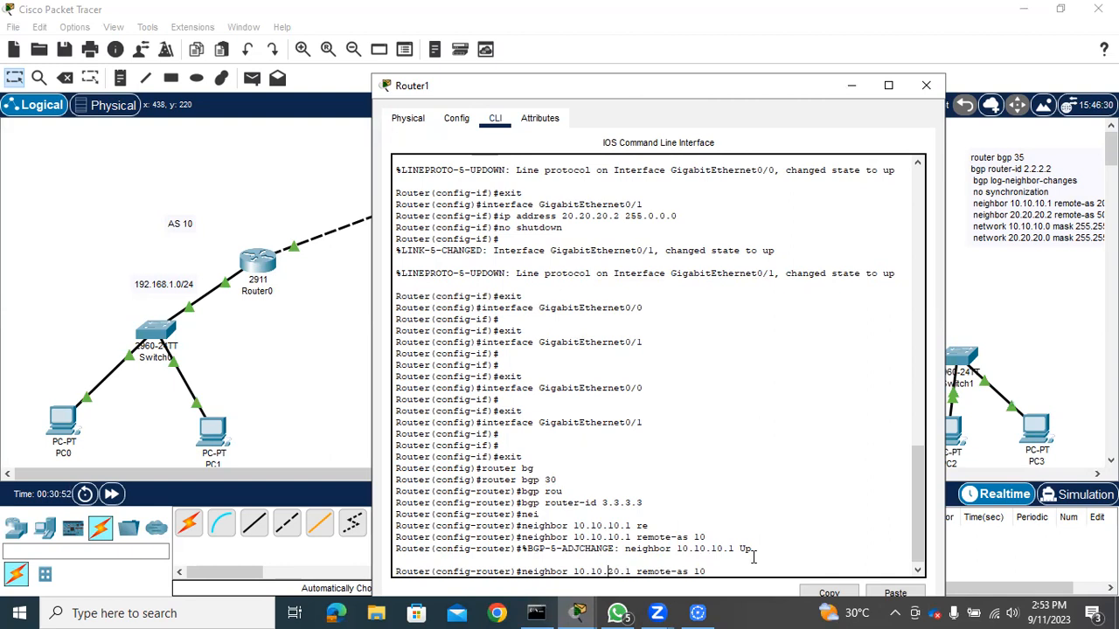
{"action": "key", "text": "BackSpace"}
{"action": "type", "text": "2"}
{"action": "key", "text": "Left"}
{"action": "key", "text": "Left"}
{"action": "key", "text": "Left"}
{"action": "key", "text": "BackSpace"}
{"action": "type", "text": "2"}
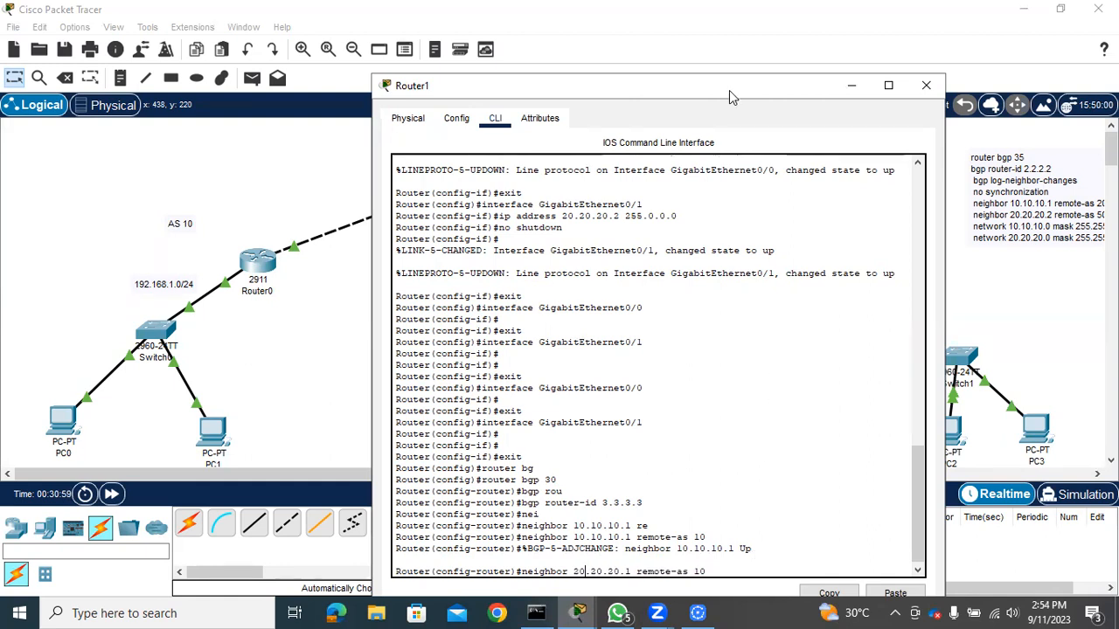
{"action": "left_click_drag", "start_coordinate": [729, 90], "coordinate": [420, 45]}
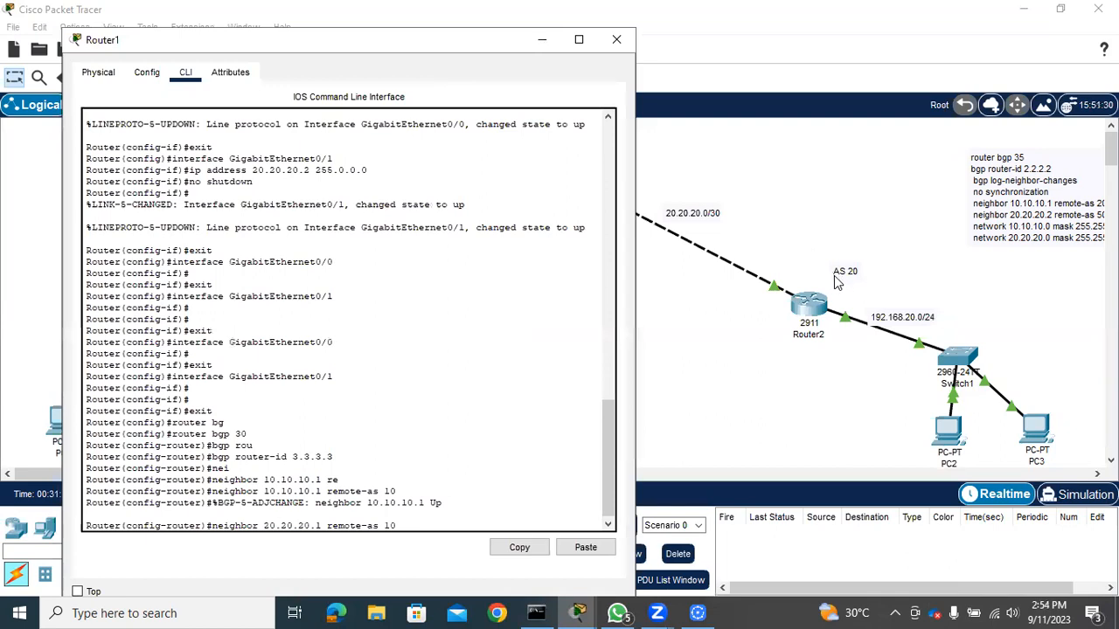
{"action": "key", "text": "BackSpace"}
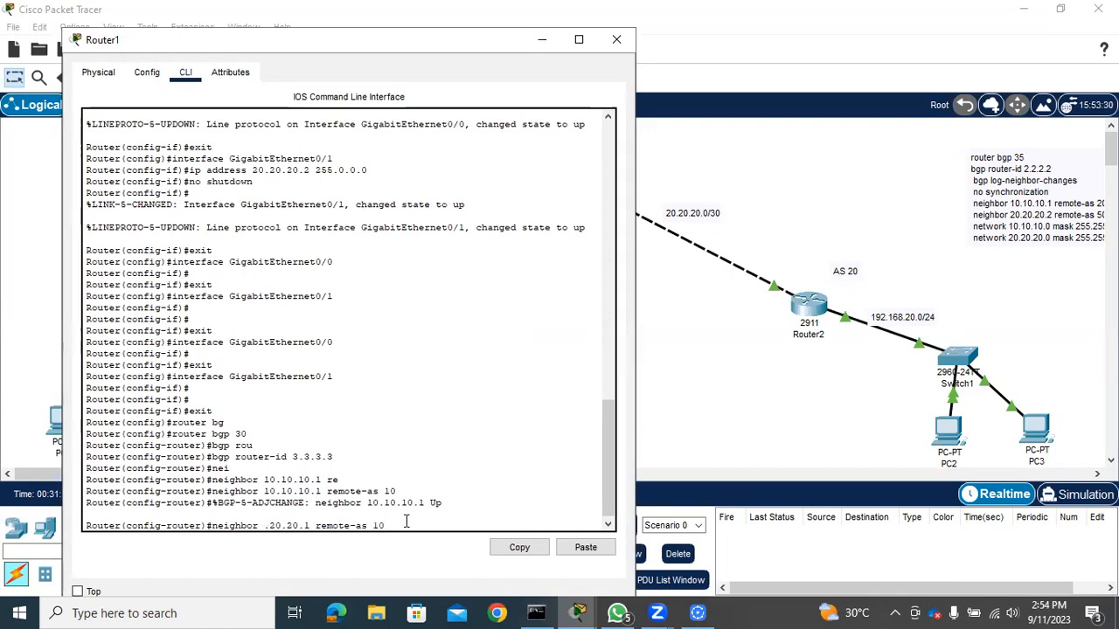
{"action": "type", "text": "0"}
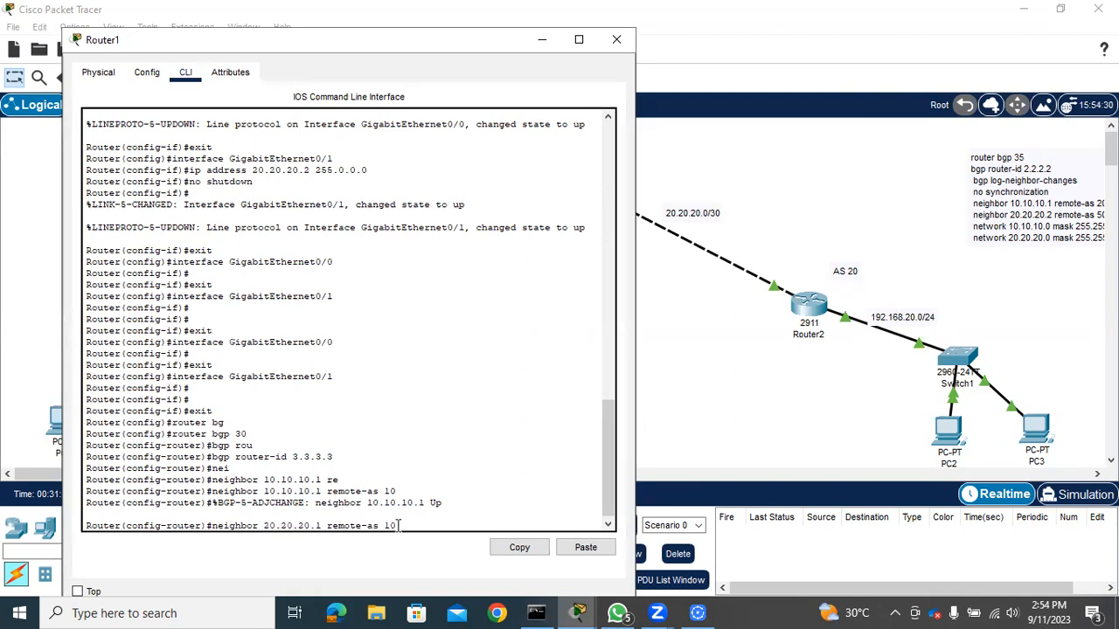
Set the remote AS in the 20.20.20.1 neighbor command to 20 and submit it
{"action": "key", "text": "Right"}
{"action": "key", "text": "Right"}
{"action": "key", "text": "Right"}
{"action": "key", "text": "Right"}
{"action": "key", "text": "Right"}
{"action": "key", "text": "Right"}
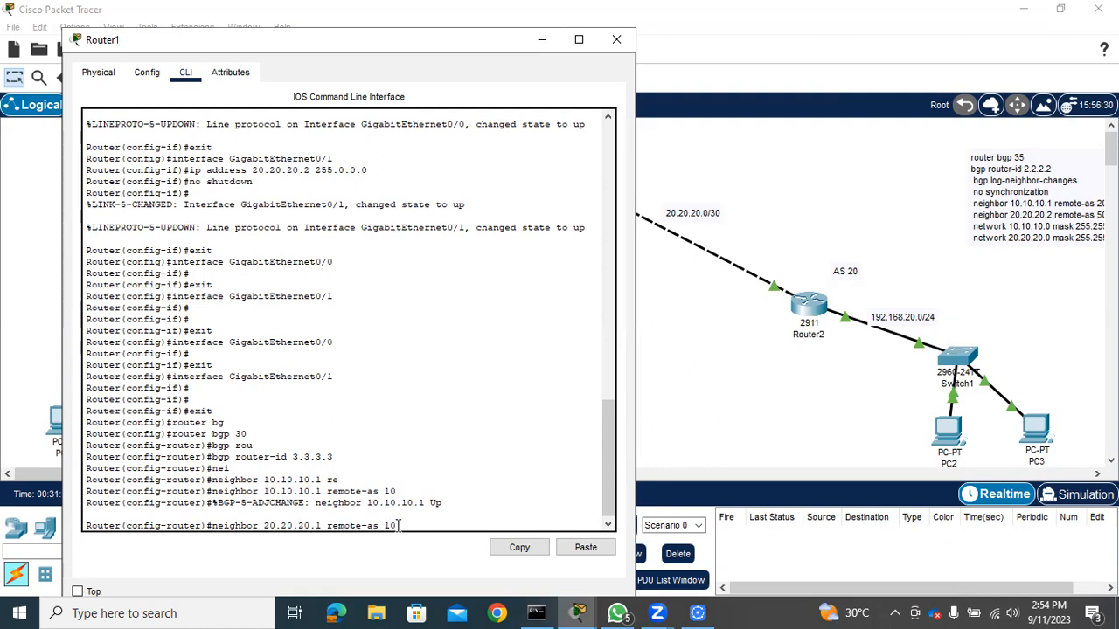
{"action": "key", "text": "BackSpace"}
{"action": "type", "text": "2"}
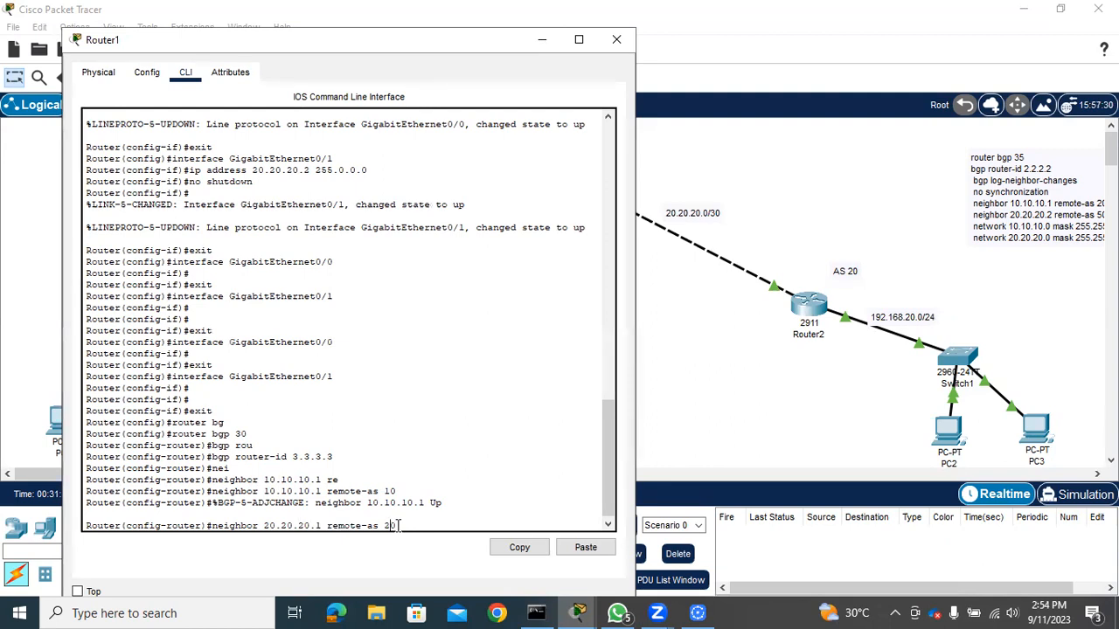
{"action": "key", "text": "Return"}
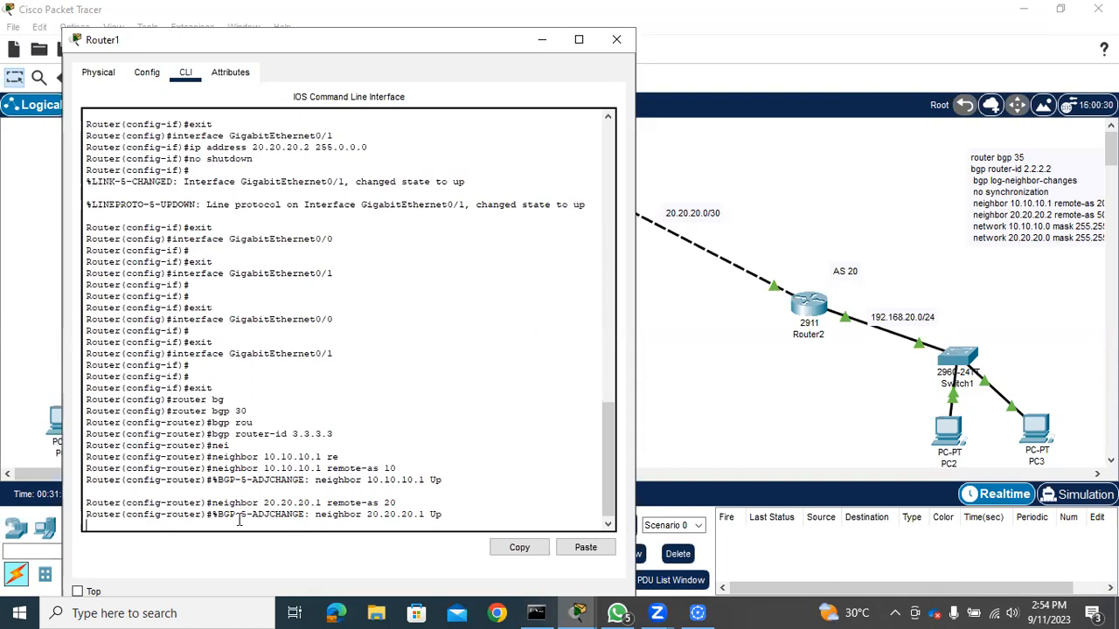
{"action": "key", "text": "Return"}
{"action": "key", "text": "Return"}
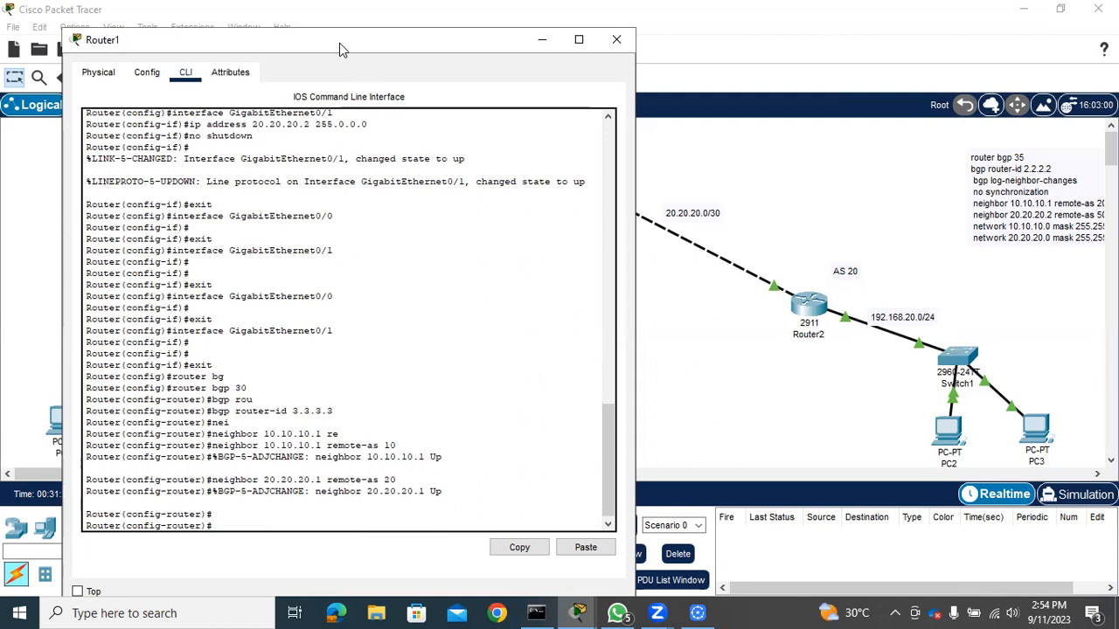
Exit Router1's BGP configuration mode and re-enter it with "router bgp 30"
{"action": "left_click_drag", "start_coordinate": [339, 43], "coordinate": [558, 271]}
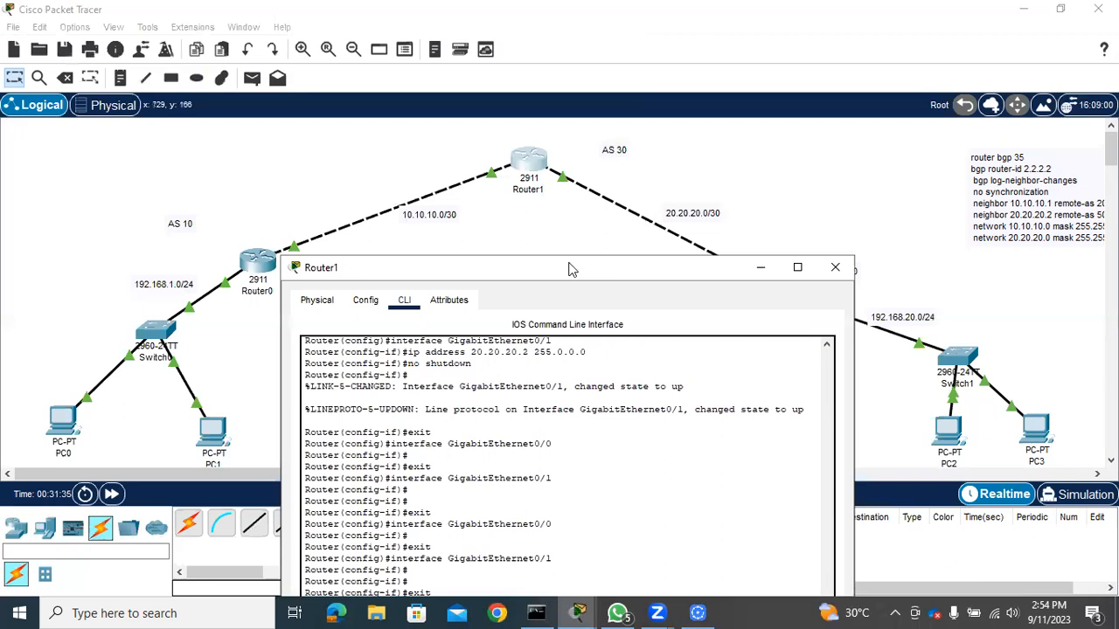
{"action": "left_click_drag", "start_coordinate": [568, 269], "coordinate": [535, 112]}
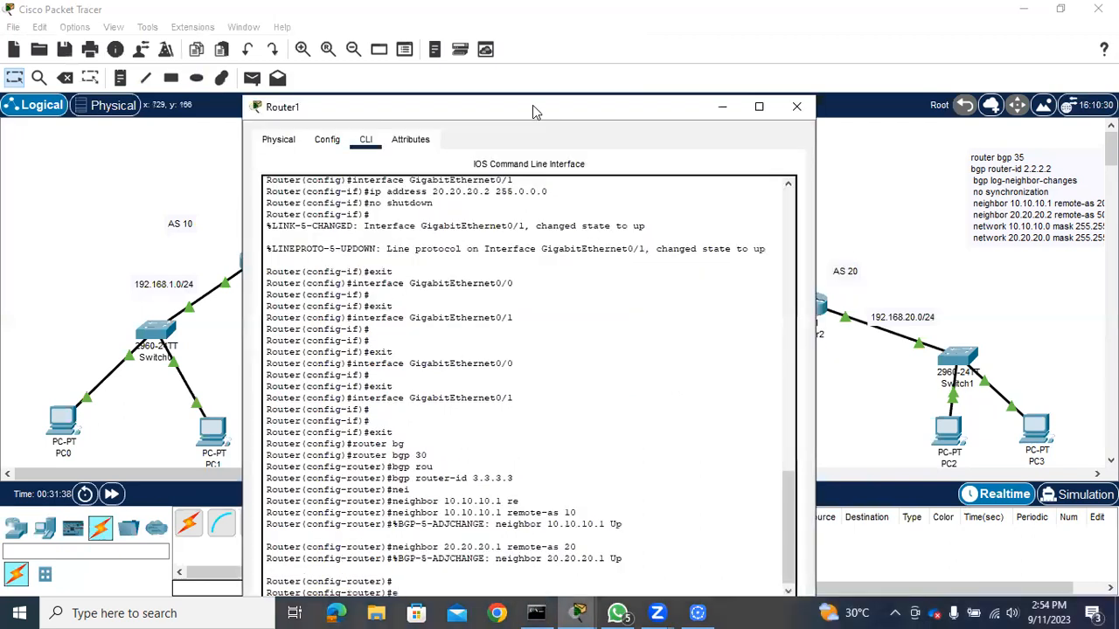
{"action": "type", "text": "xit"}
{"action": "key", "text": "Return"}
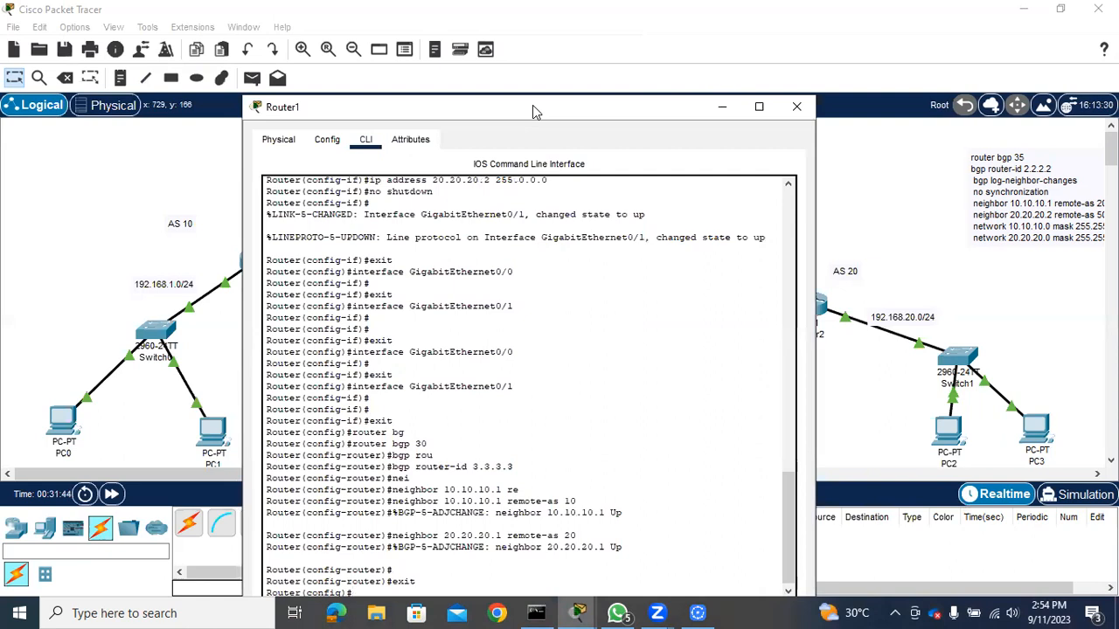
{"action": "type", "text": "net"}
{"action": "key", "text": "Tab"}
{"action": "type", "text": "router bgp"}
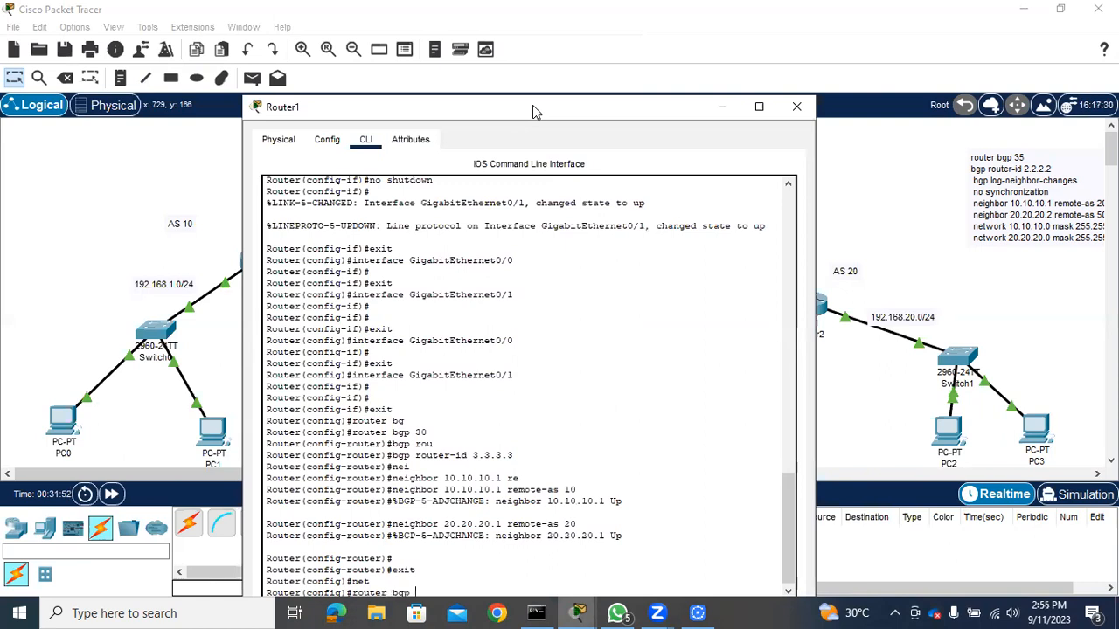
{"action": "type", "text": " 30"}
{"action": "key", "text": "Return"}
Advertise network 10.10.10.0 with mask 255.255.255.252 in Router1's BGP configuration
{"action": "type", "text": "net"}
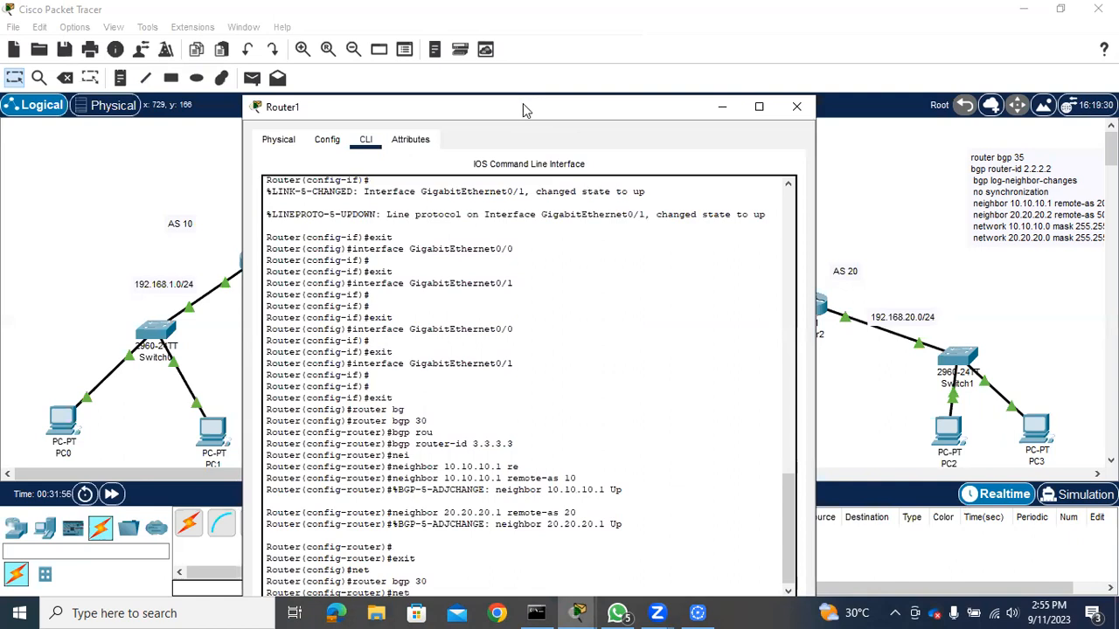
{"action": "left_click_drag", "start_coordinate": [524, 107], "coordinate": [522, 86]}
{"action": "type", "text": "wor"}
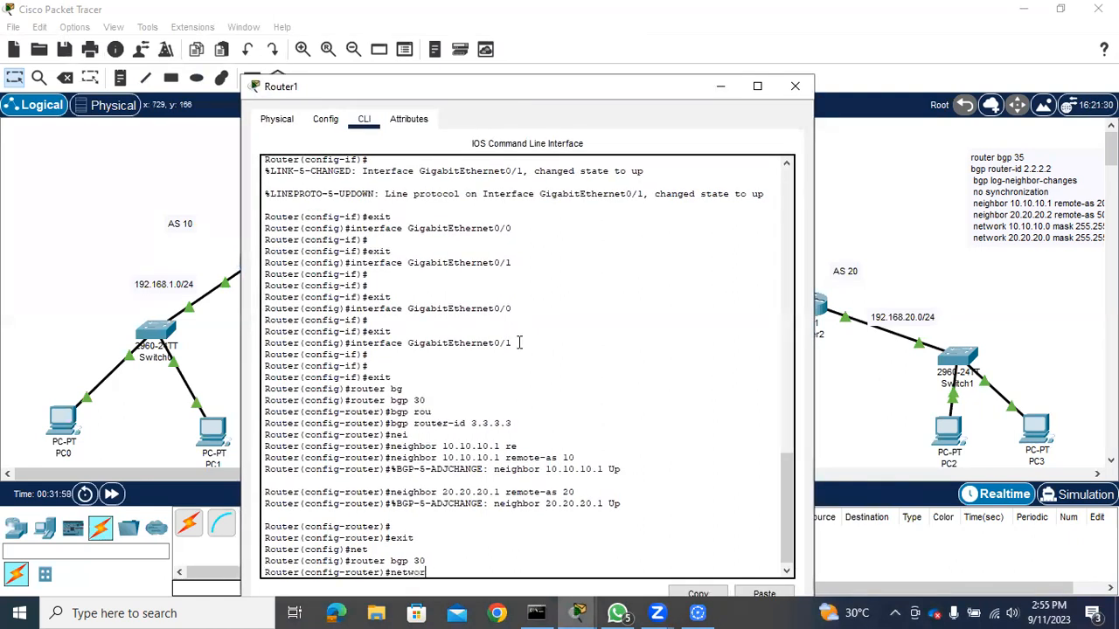
{"action": "key", "text": "Tab"}
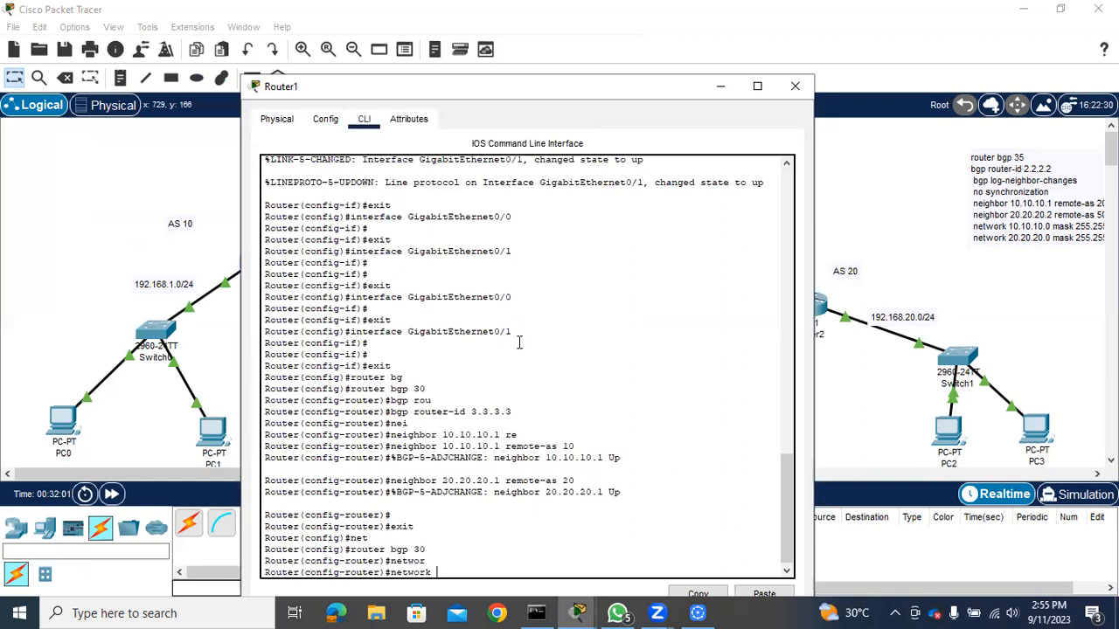
{"action": "type", "text": "10.10.10.0 mask"}
{"action": "key", "text": "Tab"}
{"action": "type", "text": "255.255.255.252"}
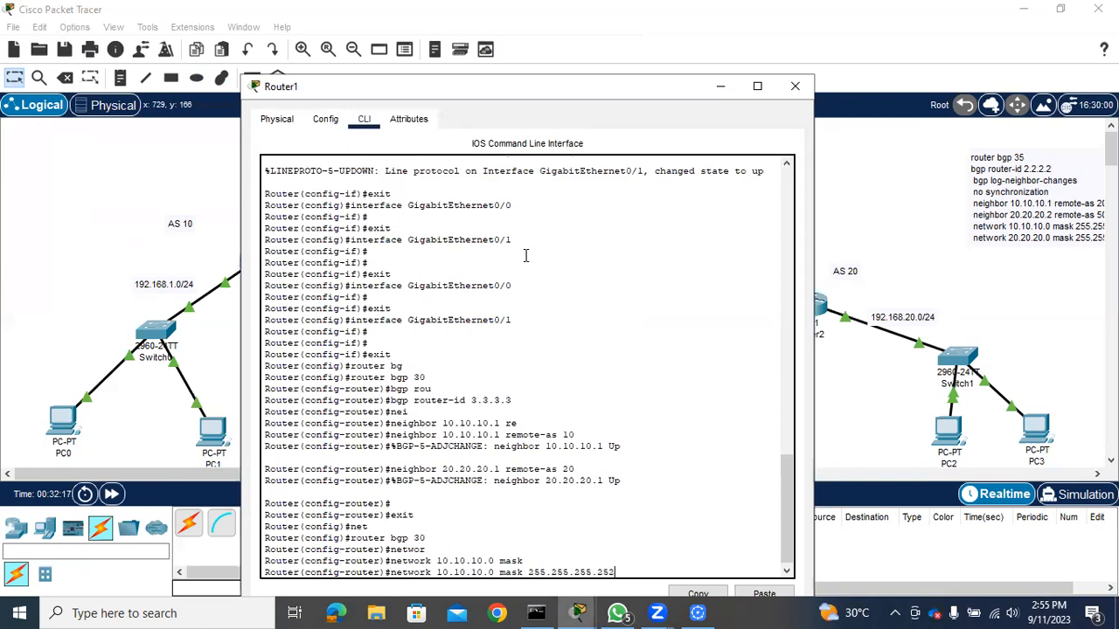
{"action": "key", "text": "Return"}
Advertise network 20.20.20.0 with mask 255.255.255.252 in Router1's BGP configuration
{"action": "type", "text": "networ"}
{"action": "key", "text": "Tab"}
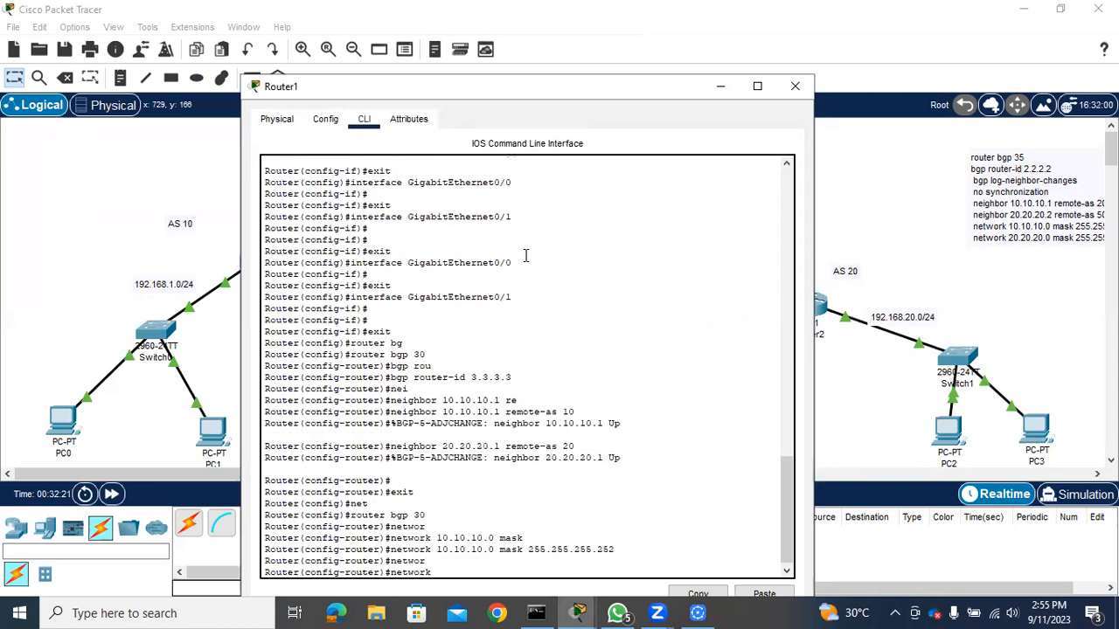
{"action": "type", "text": "20.20.20.0 mas"}
{"action": "key", "text": "Tab"}
{"action": "type", "text": "255.255.255.252"}
{"action": "key", "text": "Return"}
Save Router1's configuration with "do wr" and exit to privileged EXEC mode
{"action": "type", "text": "do wr"}
{"action": "key", "text": "Return"}
{"action": "type", "text": "exit"}
{"action": "key", "text": "Return"}
{"action": "type", "text": "exit"}
{"action": "key", "text": "Return"}
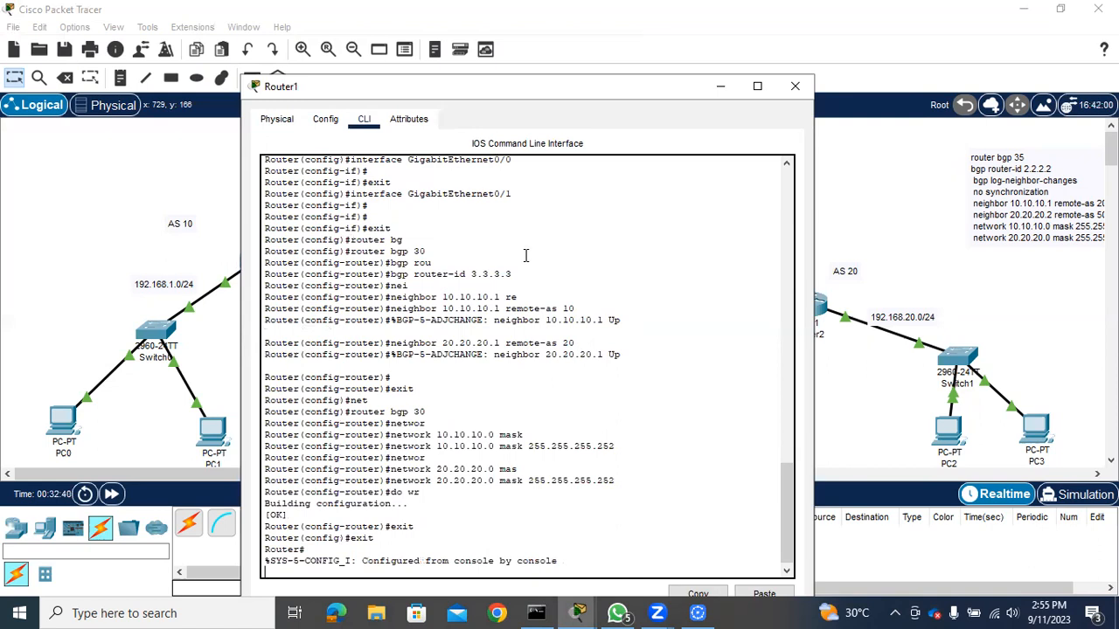
{"action": "key", "text": "Return"}
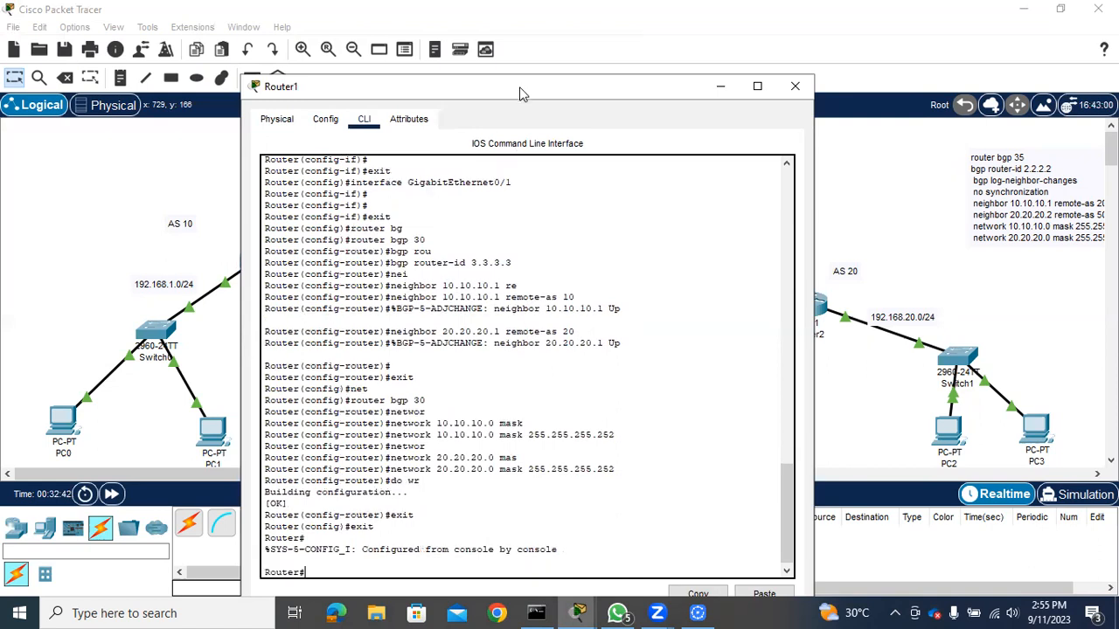
Display Router1's running configuration with "sh run" and examine its interface addresses and BGP 30 section
{"action": "type", "text": "sh run"}
{"action": "key", "text": "Return"}
{"action": "key", "text": "space"}
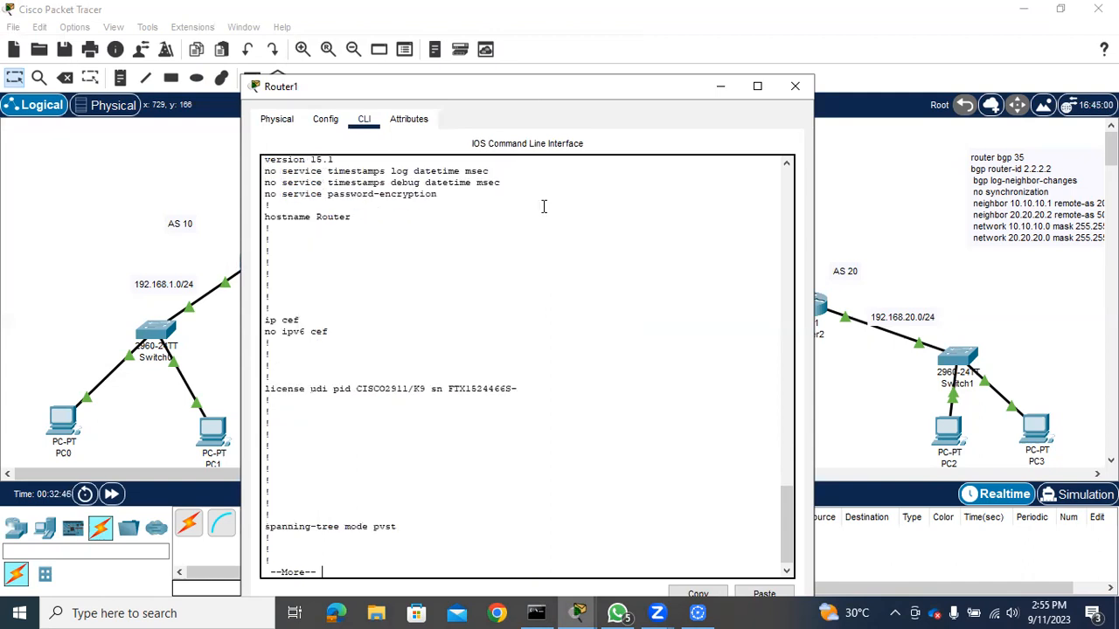
{"action": "key", "text": "Return"}
{"action": "key", "text": "Return"}
{"action": "key", "text": "Return"}
{"action": "key", "text": "Return"}
{"action": "key", "text": "Return"}
{"action": "key", "text": "Return"}
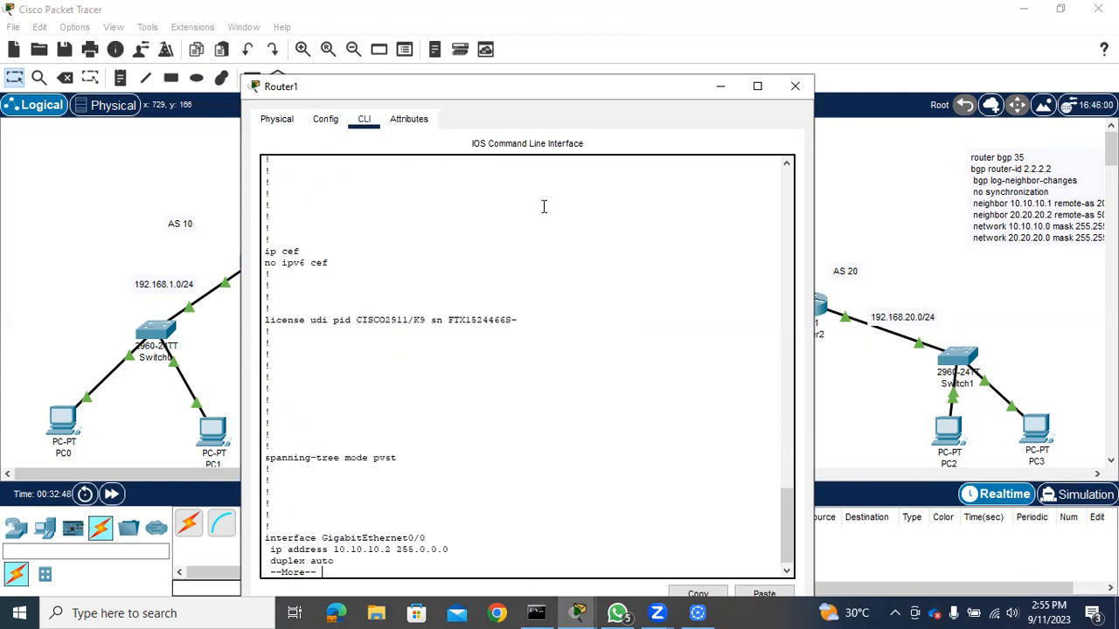
{"action": "key", "text": "Return"}
{"action": "key", "text": "Return"}
{"action": "key", "text": "Return"}
{"action": "key", "text": "Return"}
{"action": "key", "text": "Return"}
{"action": "key", "text": "Return"}
{"action": "key", "text": "Return"}
{"action": "key", "text": "Return"}
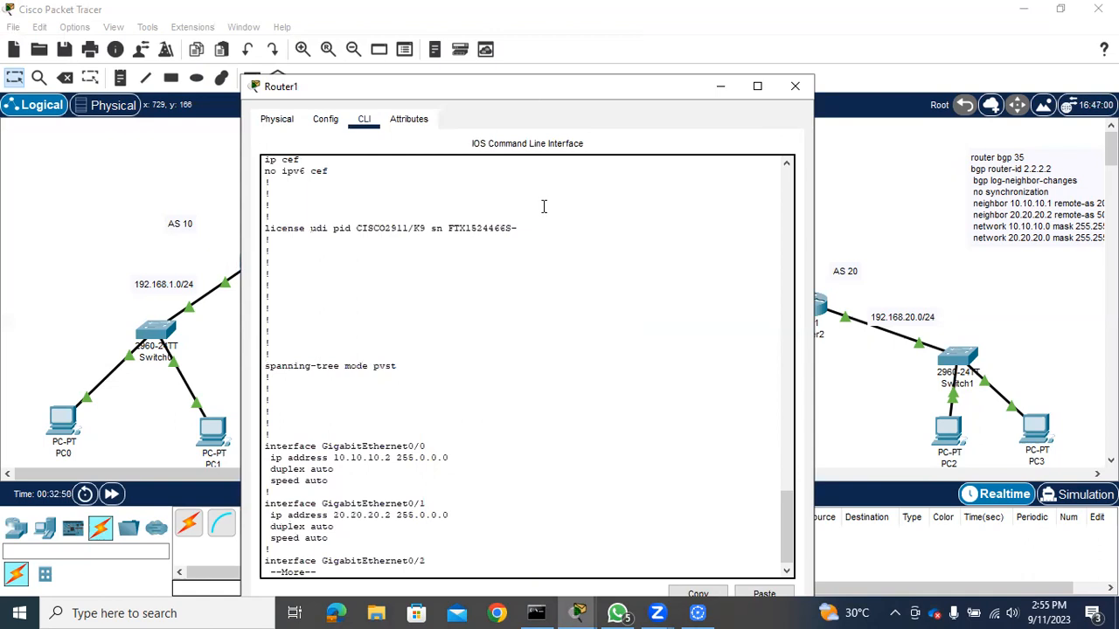
{"action": "key", "text": "Return"}
{"action": "key", "text": "Return"}
{"action": "key", "text": "Return"}
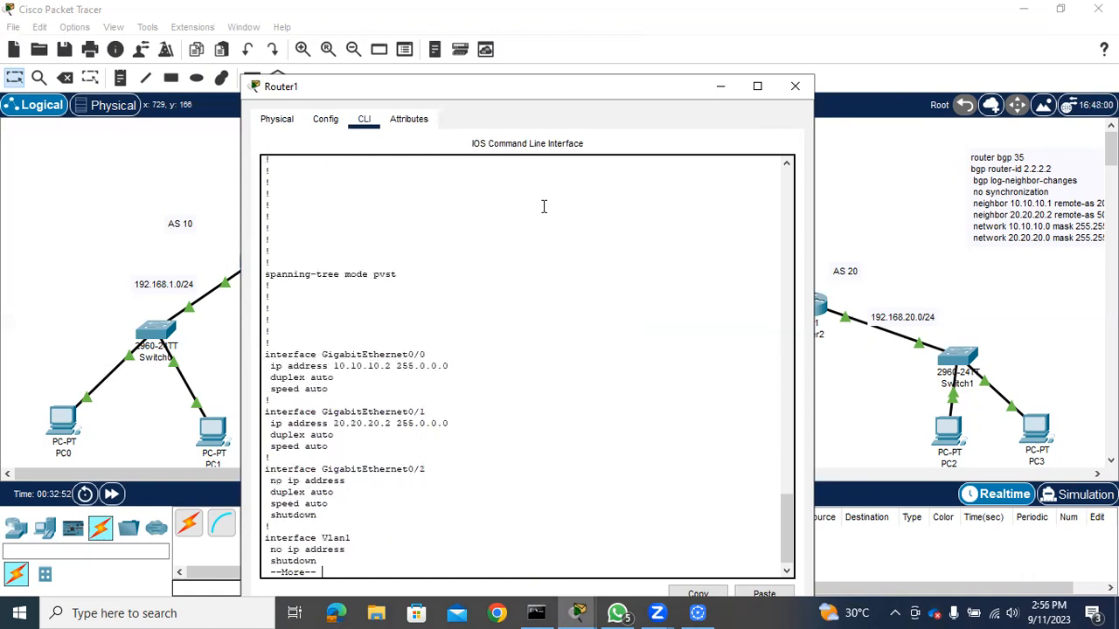
{"action": "key", "text": "Return"}
{"action": "key", "text": "Return"}
{"action": "key", "text": "Return"}
{"action": "key", "text": "Return"}
{"action": "key", "text": "Return"}
{"action": "key", "text": "Return"}
{"action": "key", "text": "Return"}
{"action": "key", "text": "Return"}
{"action": "key", "text": "Return"}
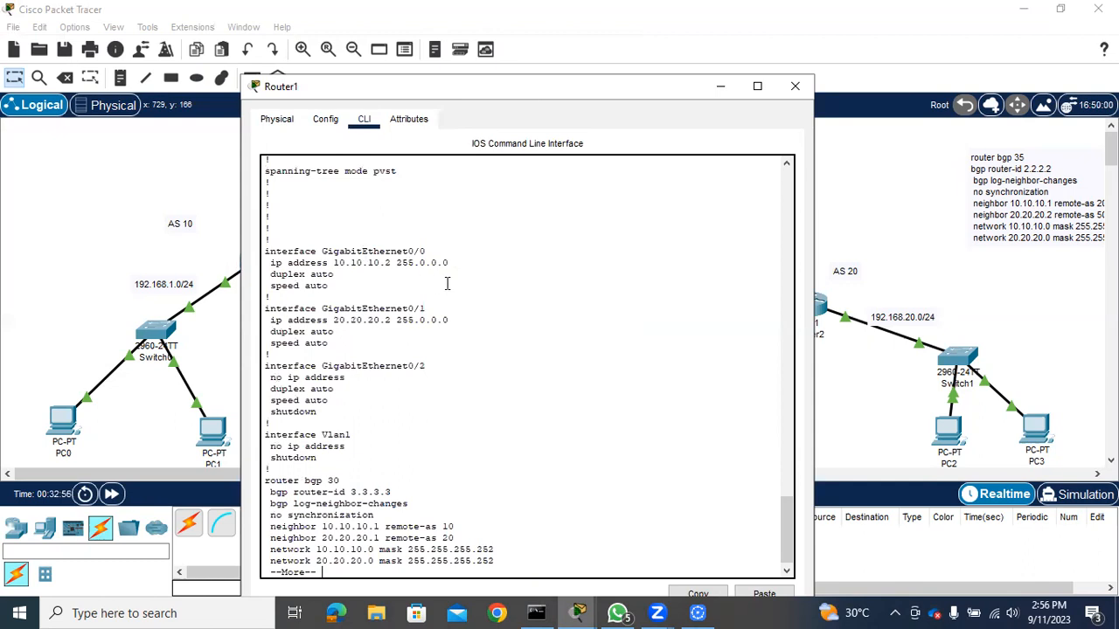
{"action": "key", "text": "Return"}
{"action": "key", "text": "Return"}
{"action": "key", "text": "Return"}
{"action": "key", "text": "Return"}
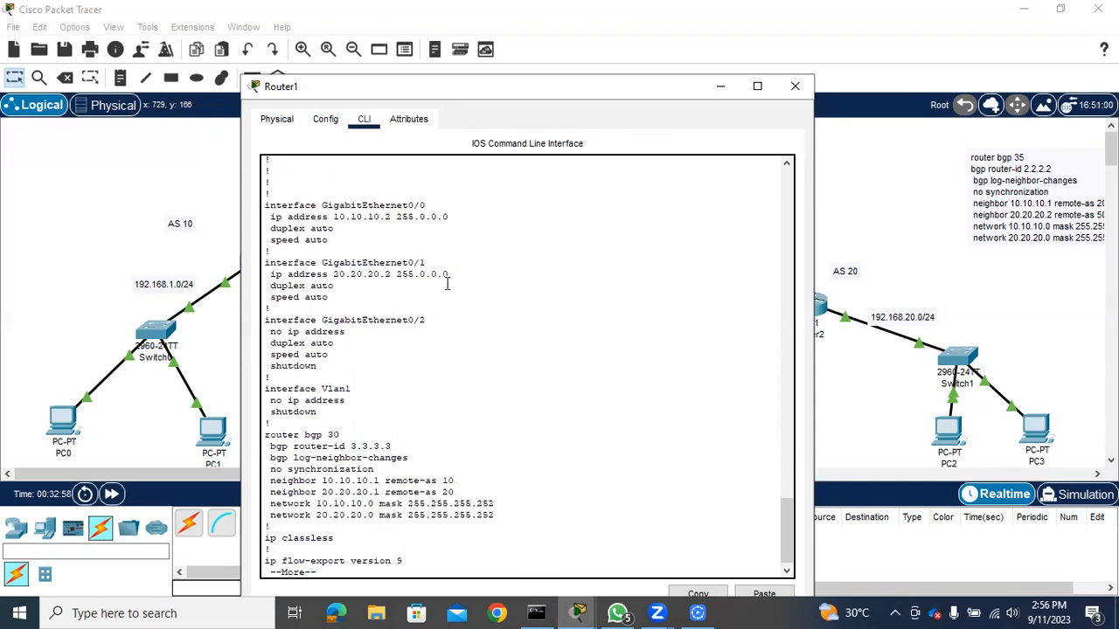
{"action": "key", "text": "Return"}
{"action": "key", "text": "Return"}
{"action": "key", "text": "Return"}
{"action": "key", "text": "Return"}
{"action": "key", "text": "Return"}
{"action": "key", "text": "Return"}
{"action": "key", "text": "Return"}
{"action": "key", "text": "Return"}
{"action": "key", "text": "Return"}
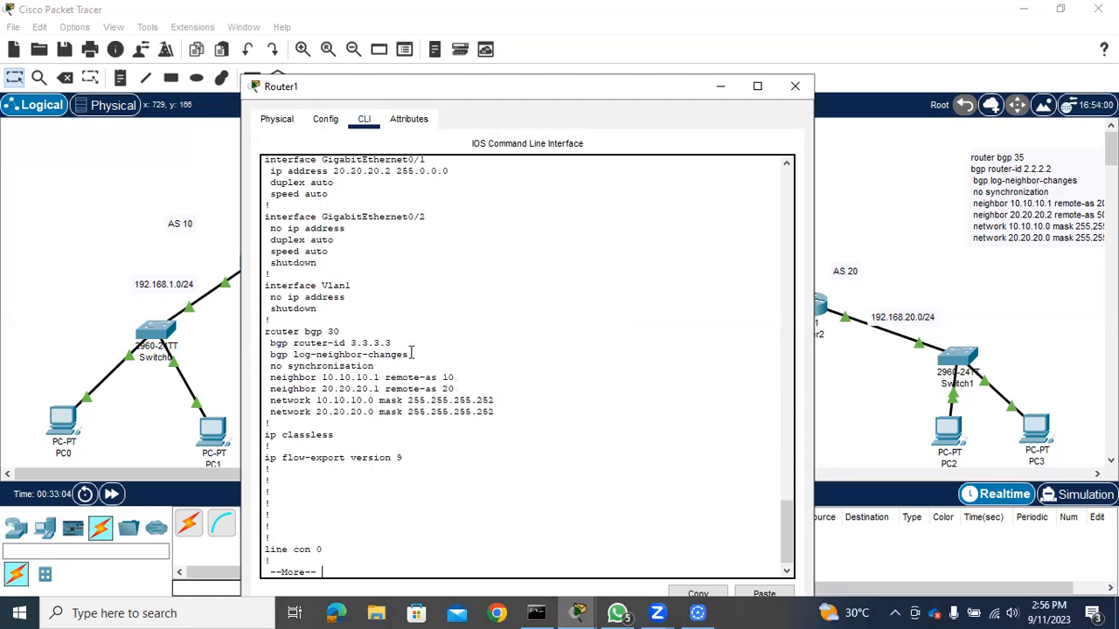
{"action": "key", "text": "Return"}
{"action": "key", "text": "Return"}
Display Router1's BGP neighbor details with "sh ip bgp nei" and examine the entries for 10.10.10.1 and 20.20.20.1
{"action": "type", "text": "sh ip bgp nei"}
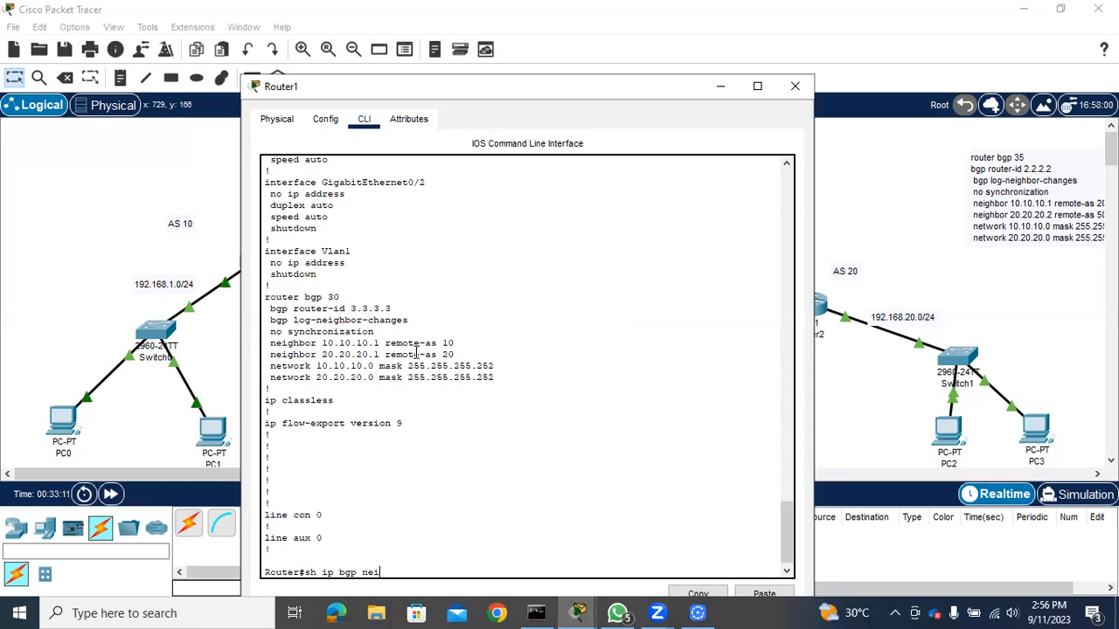
{"action": "key", "text": "Return"}
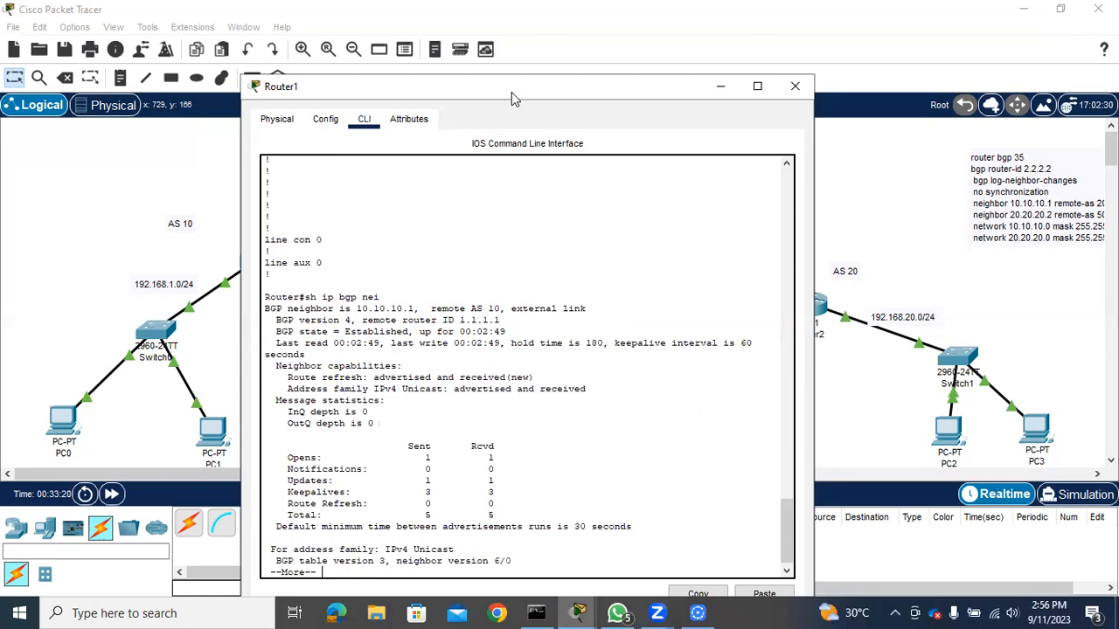
{"action": "left_click_drag", "start_coordinate": [511, 91], "coordinate": [728, 73]}
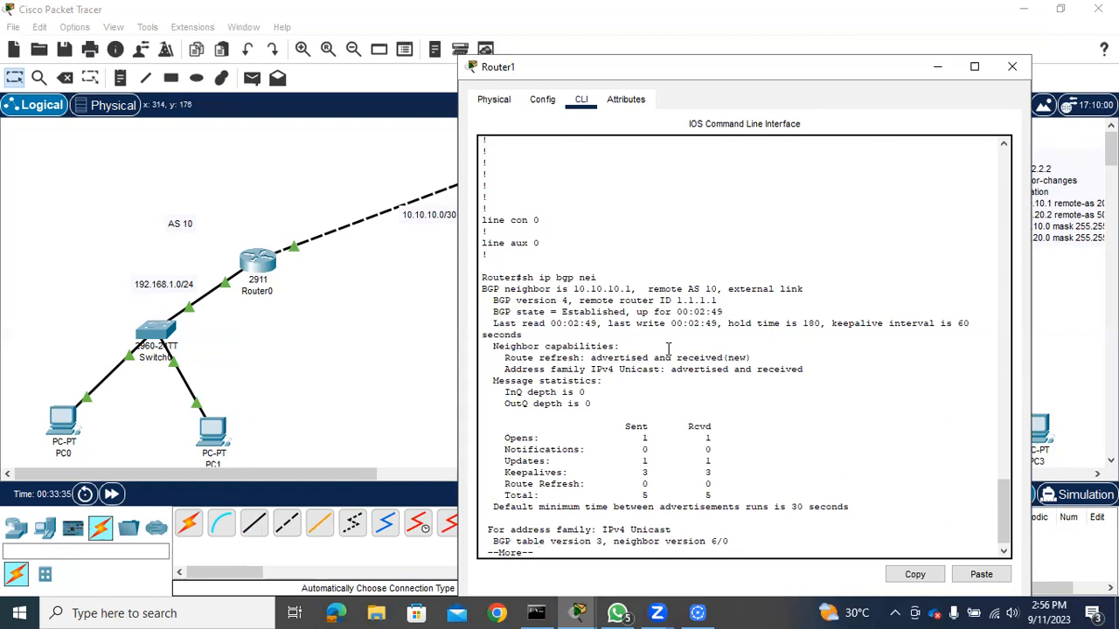
{"action": "key", "text": "Return"}
{"action": "key", "text": "Return"}
{"action": "key", "text": "Return"}
{"action": "key", "text": "Return"}
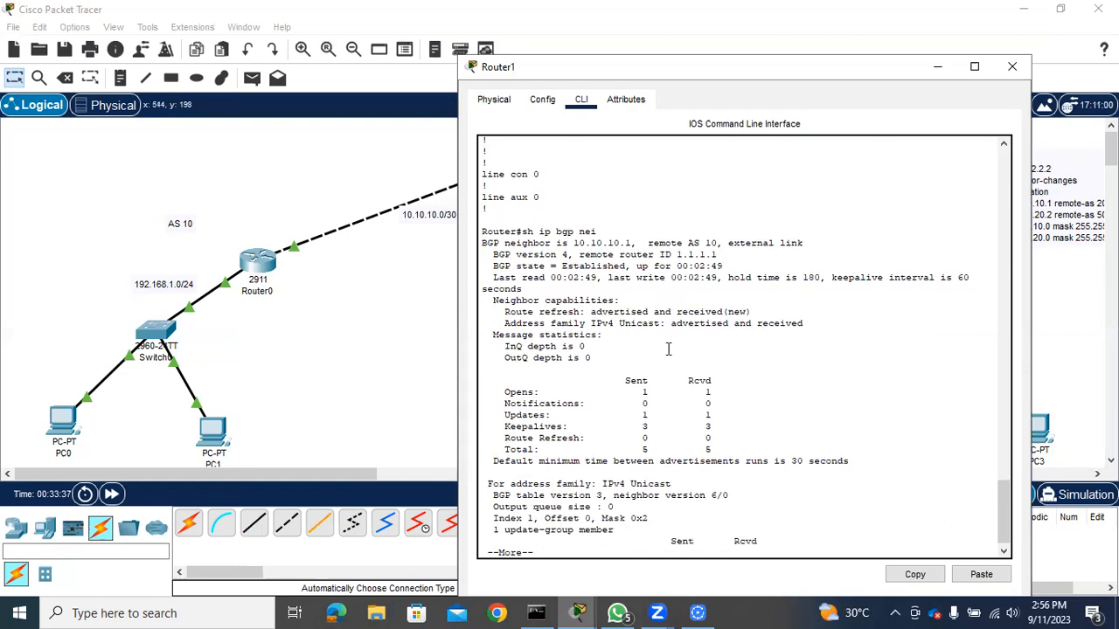
{"action": "key", "text": "Return"}
{"action": "key", "text": "Return"}
{"action": "key", "text": "Return"}
{"action": "key", "text": "Return"}
{"action": "key", "text": "Return"}
{"action": "key", "text": "Return"}
{"action": "key", "text": "Return"}
{"action": "key", "text": "Return"}
{"action": "key", "text": "Return"}
{"action": "key", "text": "Return"}
{"action": "key", "text": "Return"}
{"action": "key", "text": "Return"}
{"action": "key", "text": "Return"}
{"action": "key", "text": "Return"}
{"action": "key", "text": "Return"}
{"action": "key", "text": "Return"}
{"action": "key", "text": "Return"}
{"action": "key", "text": "Return"}
{"action": "key", "text": "Return"}
{"action": "key", "text": "Return"}
{"action": "key", "text": "Return"}
{"action": "key", "text": "Return"}
{"action": "key", "text": "Return"}
{"action": "key", "text": "Return"}
{"action": "key", "text": "Return"}
{"action": "key", "text": "Return"}
{"action": "key", "text": "Return"}
{"action": "key", "text": "Return"}
{"action": "key", "text": "Return"}
{"action": "key", "text": "Return"}
{"action": "key", "text": "Return"}
{"action": "key", "text": "Return"}
{"action": "key", "text": "Return"}
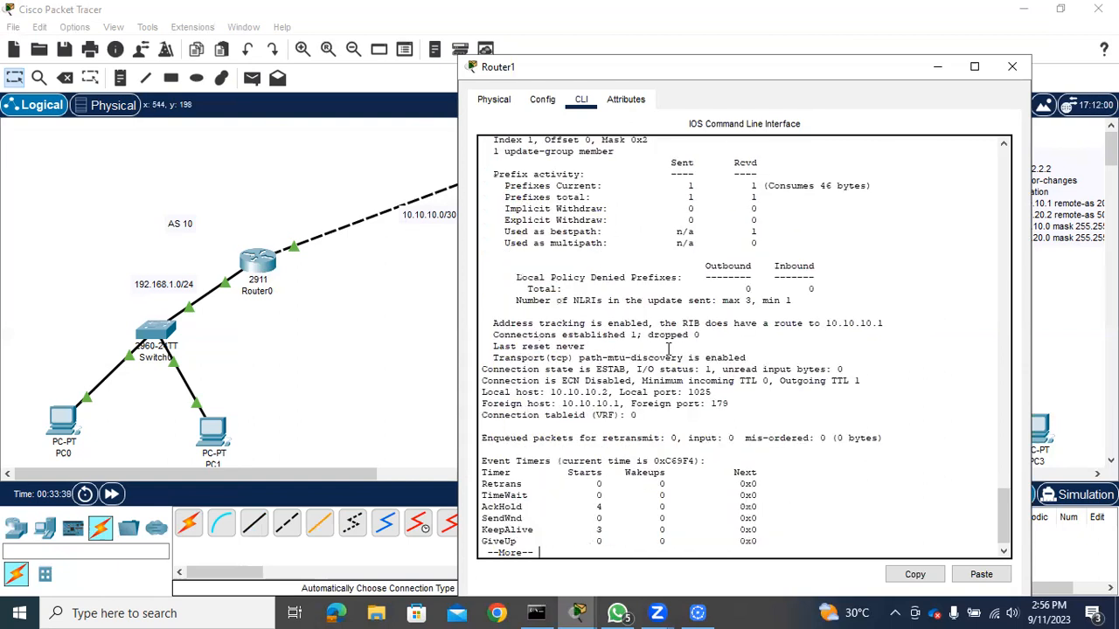
{"action": "key", "text": "Return"}
{"action": "key", "text": "Return"}
{"action": "key", "text": "Return"}
{"action": "key", "text": "Return"}
{"action": "key", "text": "Return"}
{"action": "key", "text": "Return"}
{"action": "key", "text": "Return"}
{"action": "key", "text": "Return"}
{"action": "key", "text": "Return"}
{"action": "key", "text": "Return"}
{"action": "key", "text": "Return"}
{"action": "key", "text": "Return"}
{"action": "key", "text": "Return"}
{"action": "key", "text": "Return"}
{"action": "key", "text": "Return"}
{"action": "key", "text": "Return"}
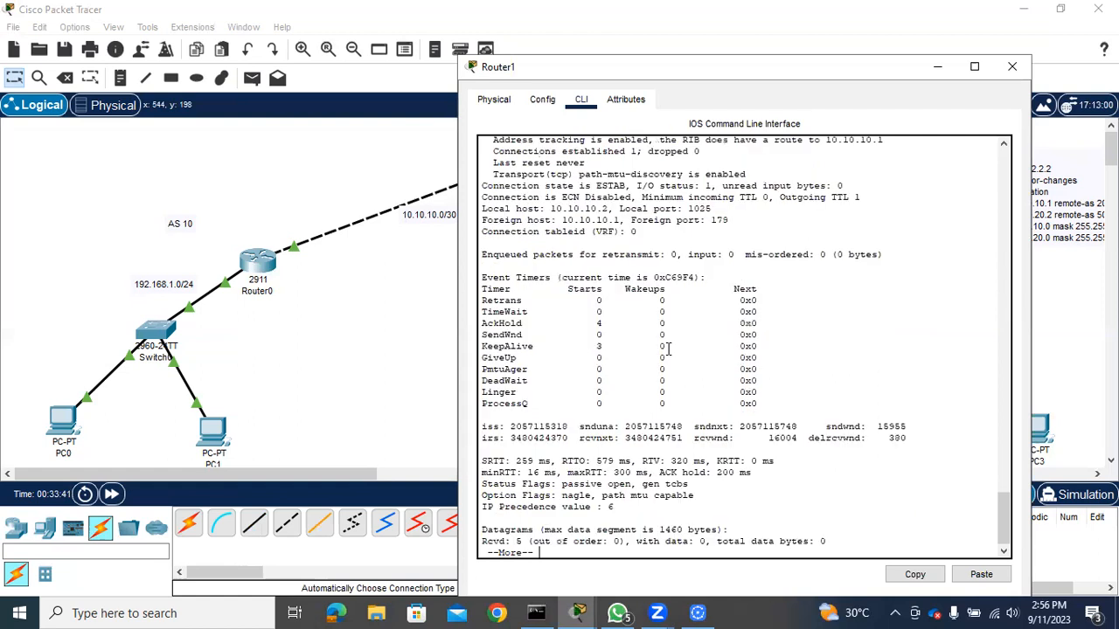
{"action": "key", "text": "Return"}
{"action": "key", "text": "Return"}
{"action": "key", "text": "Return"}
{"action": "key", "text": "Return"}
{"action": "key", "text": "Return"}
{"action": "key", "text": "Return"}
{"action": "key", "text": "Return"}
{"action": "key", "text": "Return"}
{"action": "key", "text": "Return"}
{"action": "key", "text": "Return"}
{"action": "key", "text": "Return"}
{"action": "key", "text": "Return"}
{"action": "key", "text": "Return"}
{"action": "key", "text": "Return"}
{"action": "key", "text": "Return"}
{"action": "key", "text": "Return"}
{"action": "key", "text": "Return"}
{"action": "key", "text": "Return"}
{"action": "key", "text": "Return"}
{"action": "key", "text": "Return"}
{"action": "key", "text": "Return"}
{"action": "key", "text": "Return"}
{"action": "key", "text": "Return"}
{"action": "key", "text": "Return"}
{"action": "key", "text": "Return"}
{"action": "key", "text": "Return"}
{"action": "key", "text": "Return"}
{"action": "key", "text": "Return"}
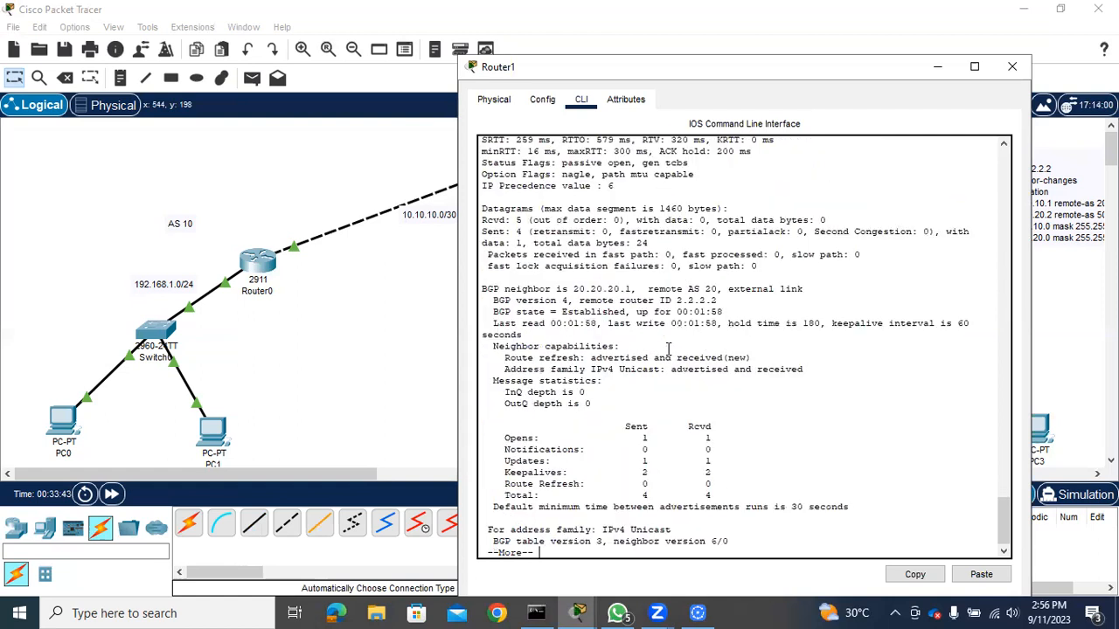
{"action": "key", "text": "Return"}
{"action": "key", "text": "Return"}
{"action": "key", "text": "Return"}
{"action": "key", "text": "Return"}
{"action": "key", "text": "Return"}
{"action": "key", "text": "Return"}
{"action": "key", "text": "Return"}
{"action": "key", "text": "Return"}
{"action": "key", "text": "Return"}
{"action": "key", "text": "Return"}
{"action": "key", "text": "Return"}
{"action": "key", "text": "Return"}
{"action": "key", "text": "Return"}
{"action": "key", "text": "Return"}
{"action": "key", "text": "Return"}
{"action": "key", "text": "Return"}
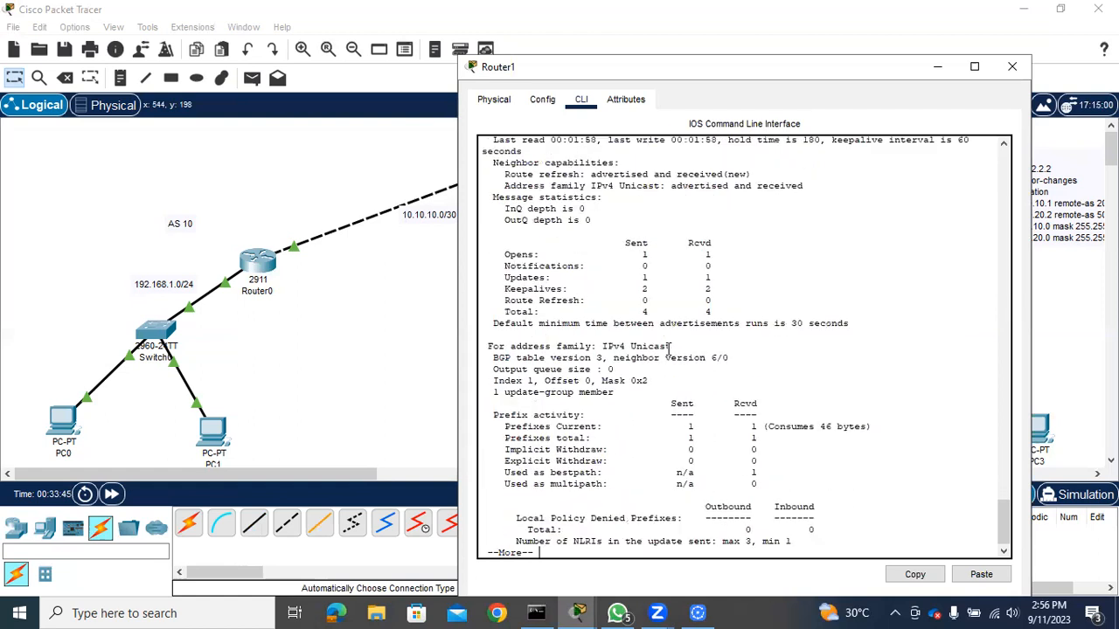
{"action": "key", "text": "Return"}
{"action": "key", "text": "Return"}
{"action": "key", "text": "Return"}
{"action": "key", "text": "Return"}
{"action": "key", "text": "Return"}
{"action": "key", "text": "Return"}
{"action": "key", "text": "Return"}
{"action": "key", "text": "Return"}
{"action": "key", "text": "Return"}
{"action": "key", "text": "Return"}
{"action": "key", "text": "Return"}
{"action": "key", "text": "Return"}
{"action": "key", "text": "Return"}
{"action": "key", "text": "Return"}
{"action": "key", "text": "Return"}
{"action": "key", "text": "Return"}
{"action": "key", "text": "Return"}
{"action": "key", "text": "Return"}
{"action": "key", "text": "Return"}
{"action": "key", "text": "Return"}
{"action": "key", "text": "Return"}
{"action": "key", "text": "Return"}
{"action": "key", "text": "Return"}
{"action": "key", "text": "Return"}
{"action": "key", "text": "Return"}
{"action": "key", "text": "Return"}
{"action": "key", "text": "Return"}
{"action": "key", "text": "Return"}
{"action": "key", "text": "Return"}
{"action": "key", "text": "Return"}
{"action": "key", "text": "Return"}
{"action": "key", "text": "Return"}
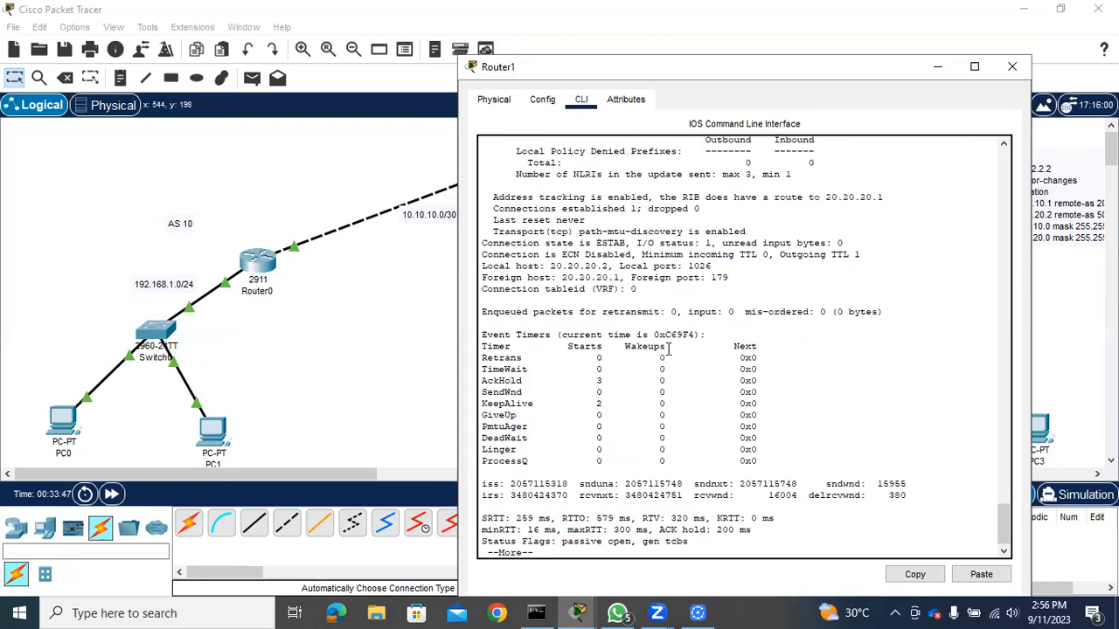
{"action": "key", "text": "Return"}
{"action": "key", "text": "Return"}
{"action": "key", "text": "Return"}
{"action": "key", "text": "Return"}
{"action": "key", "text": "Return"}
{"action": "key", "text": "Return"}
{"action": "key", "text": "Return"}
{"action": "key", "text": "Return"}
{"action": "key", "text": "Return"}
{"action": "key", "text": "Return"}
{"action": "key", "text": "Return"}
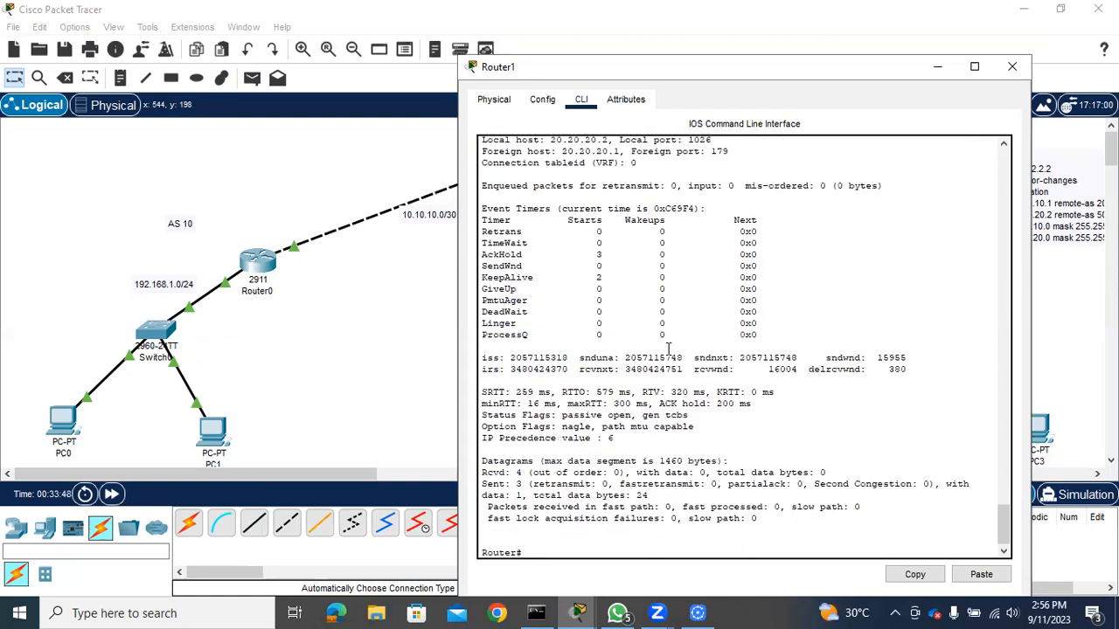
{"action": "key", "text": "Return"}
{"action": "key", "text": "Return"}
{"action": "left_click_drag", "start_coordinate": [1003, 490], "coordinate": [1002, 381]}
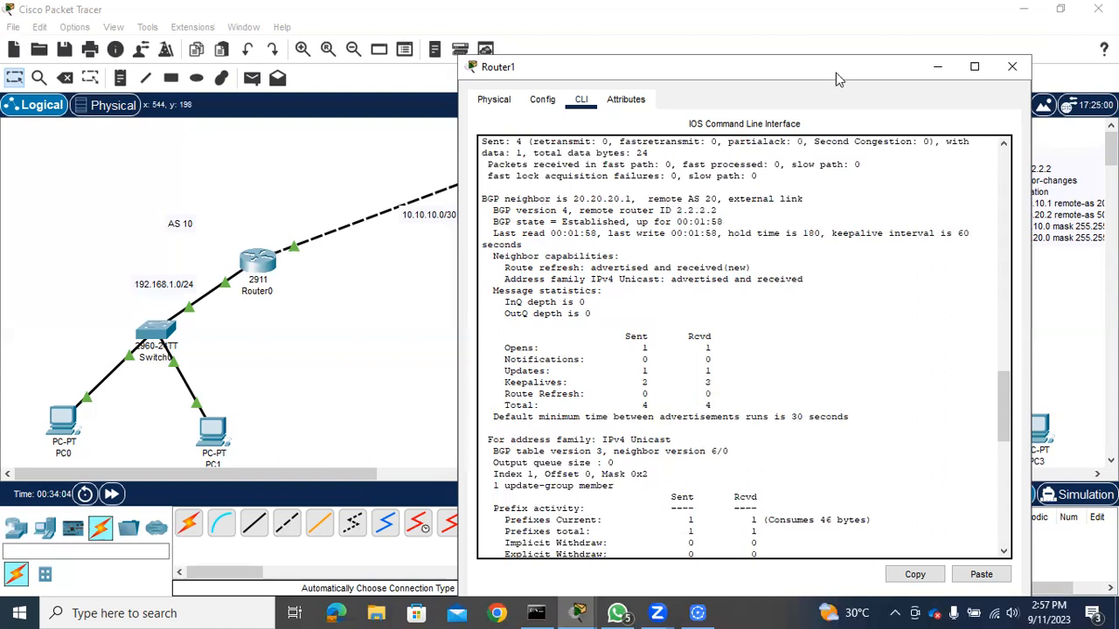
{"action": "left_click_drag", "start_coordinate": [836, 73], "coordinate": [529, 81]}
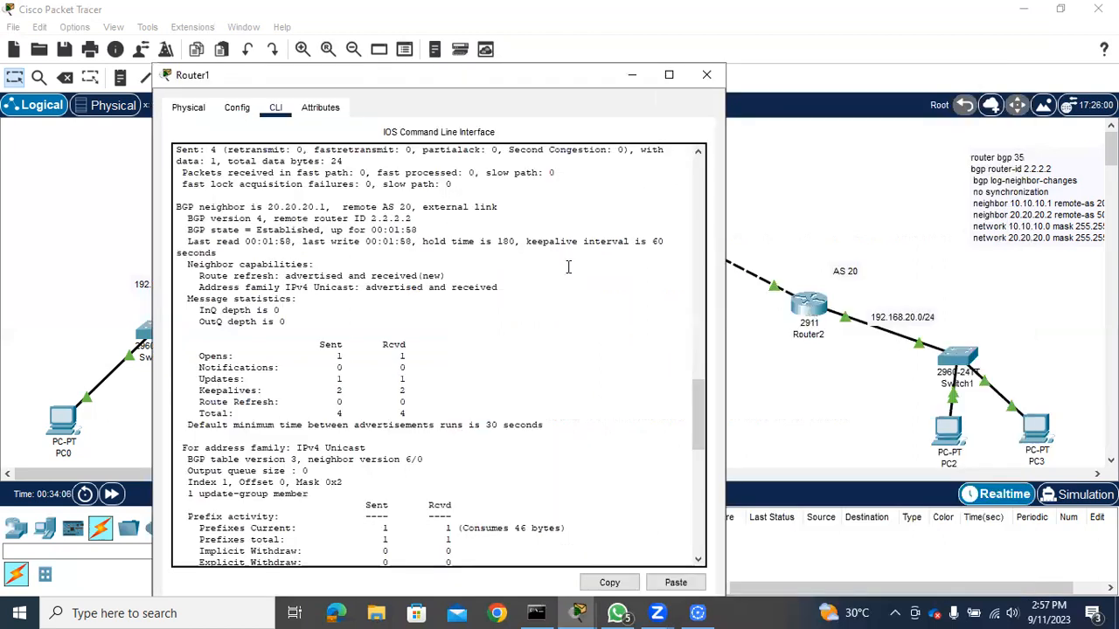
Ping 192.168.1.1 from Router1 to test reachability of the AS 10 LAN
{"action": "left_click_drag", "start_coordinate": [696, 418], "coordinate": [699, 526]}
{"action": "type", "text": "ping 192.168.1.1"}
{"action": "key", "text": "Return"}
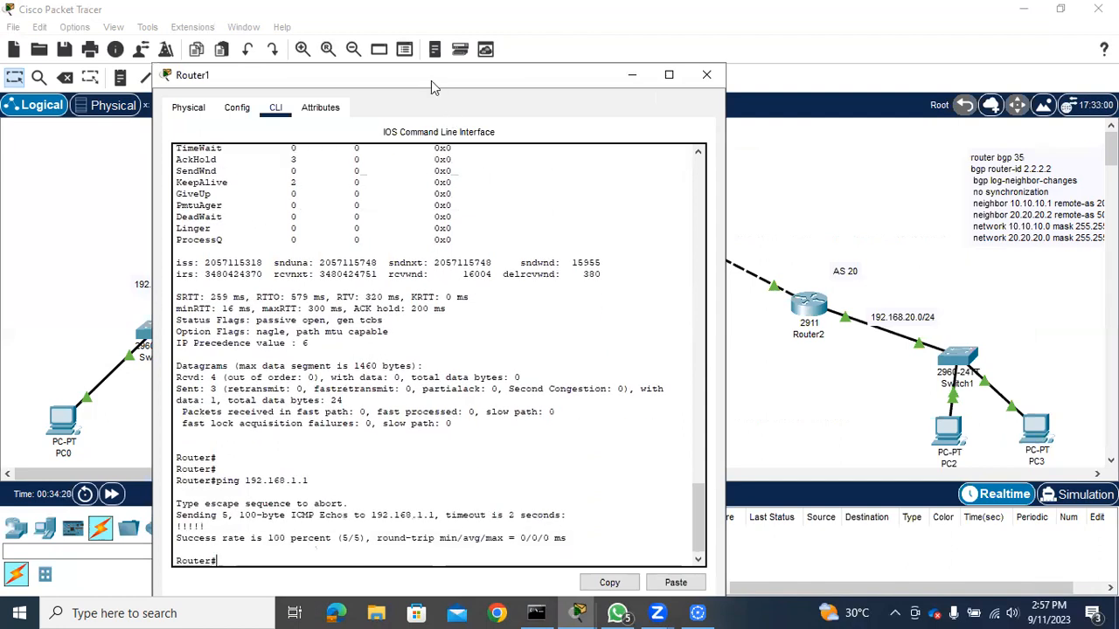
{"action": "left_click_drag", "start_coordinate": [429, 75], "coordinate": [676, 90]}
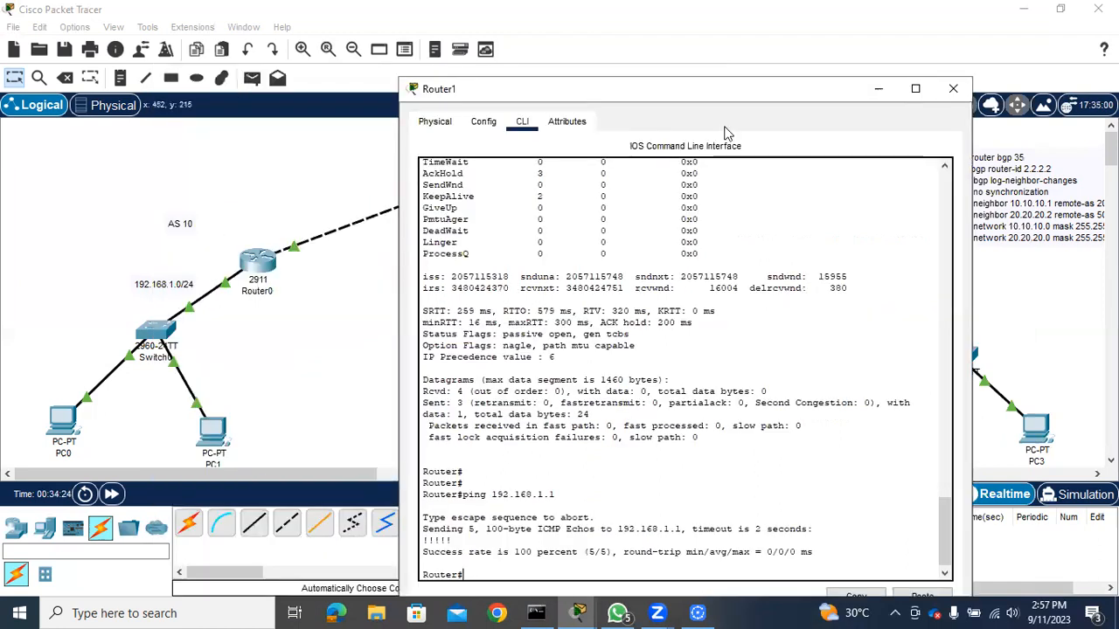
Ping 192.168.20.1 from Router1 to test reachability of the AS 20 LAN, and close the router's window
{"action": "left_click_drag", "start_coordinate": [736, 100], "coordinate": [412, 132]}
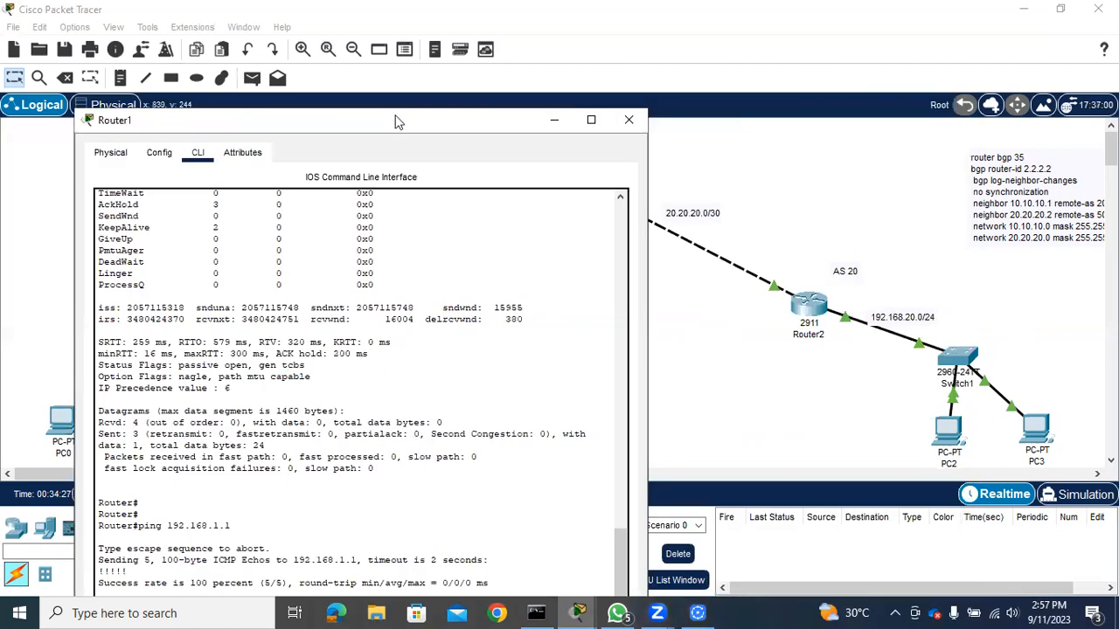
{"action": "left_click_drag", "start_coordinate": [391, 131], "coordinate": [390, 80]}
{"action": "type", "text": "ping 192.168.20."}
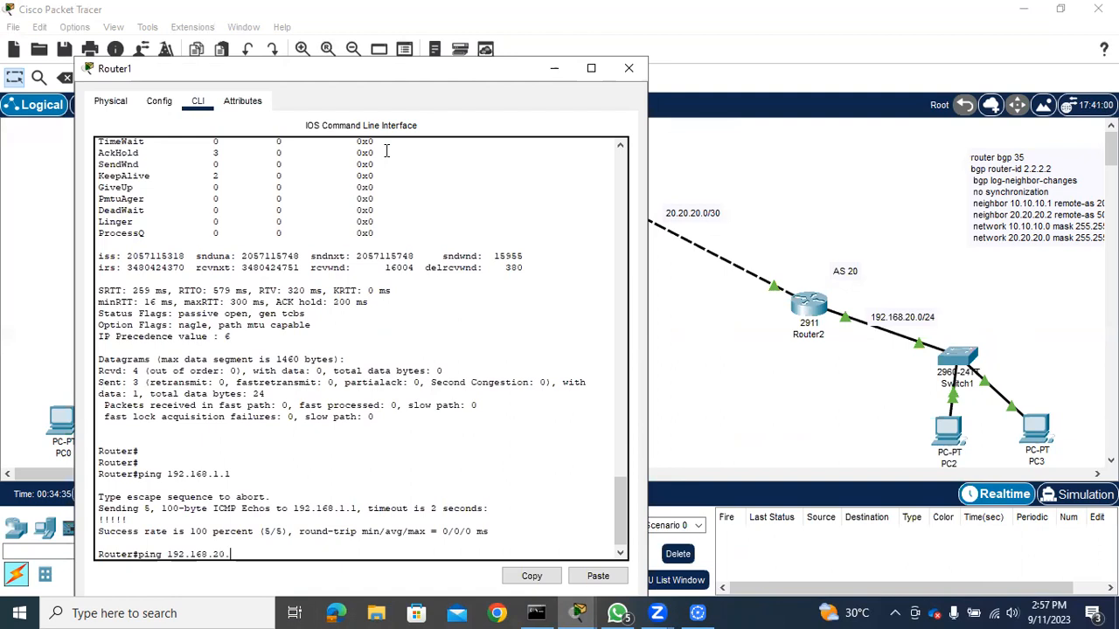
{"action": "type", "text": "1"}
{"action": "key", "text": "Return"}
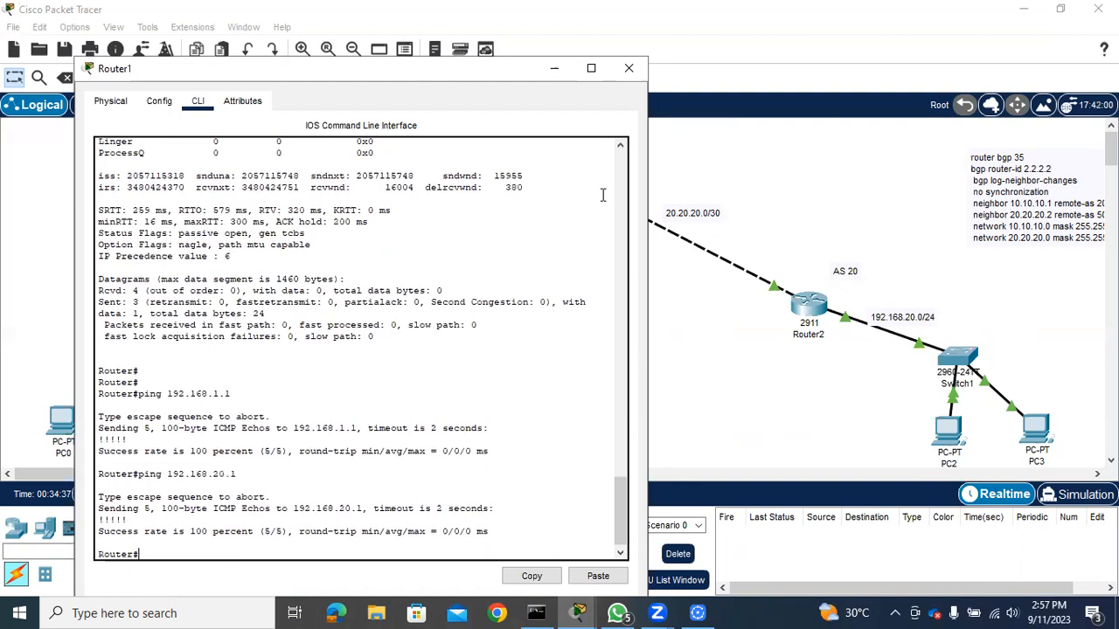
{"action": "left_click", "coordinate": [628, 69]}
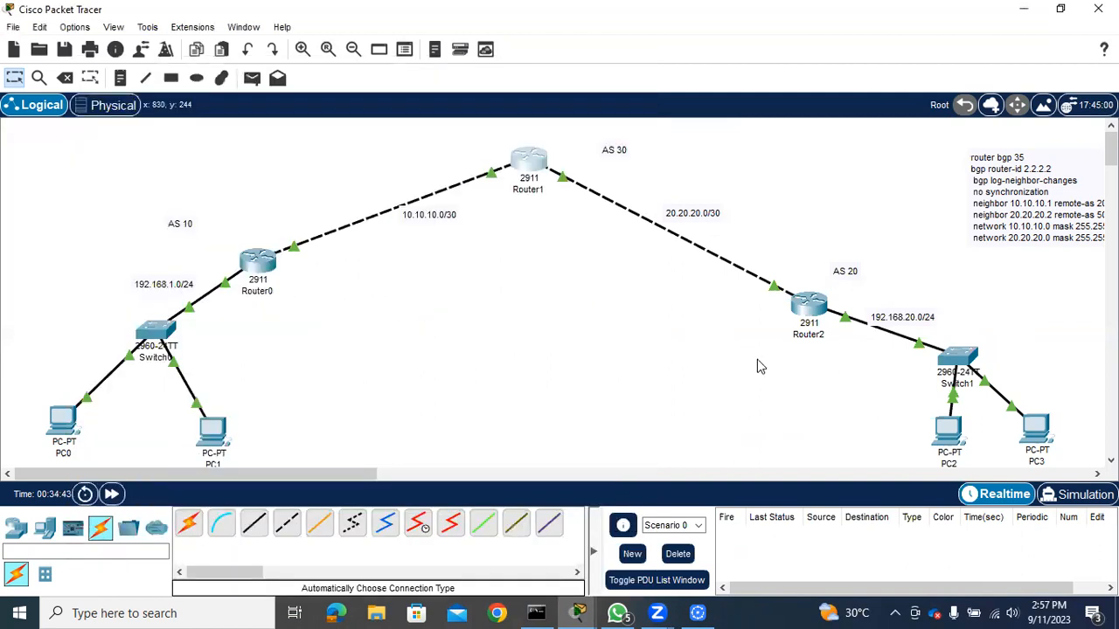
Give PC3 the static IPv4 address 192.168.20.5 with subnet mask 255.255.255.0
{"action": "left_click", "coordinate": [1034, 443]}
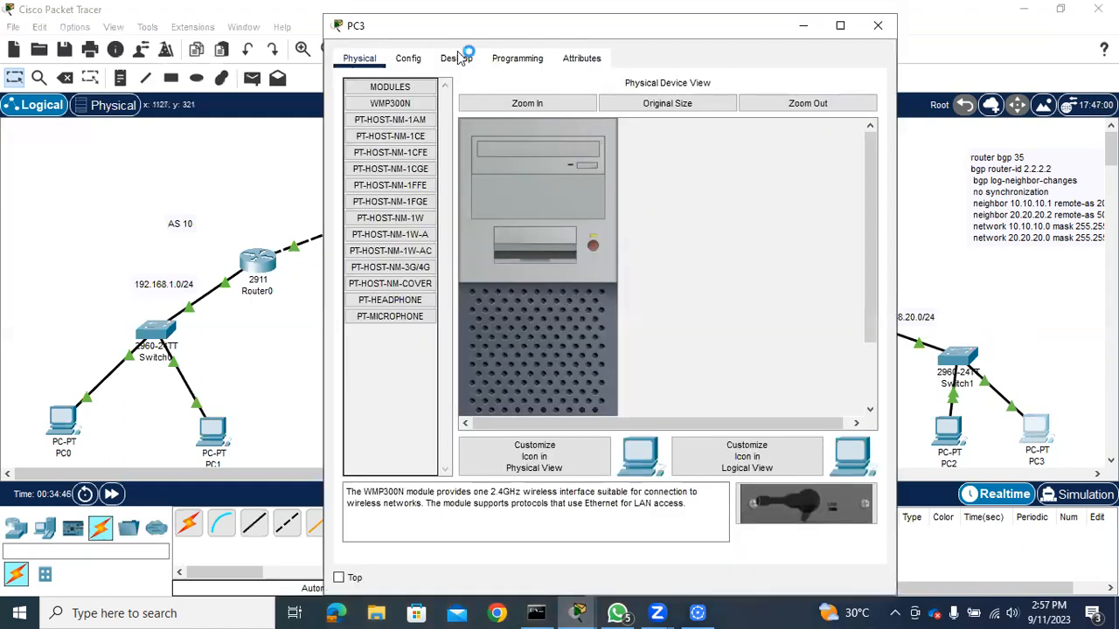
{"action": "left_click", "coordinate": [456, 59]}
{"action": "left_click", "coordinate": [389, 139]}
{"action": "left_click", "coordinate": [541, 175]}
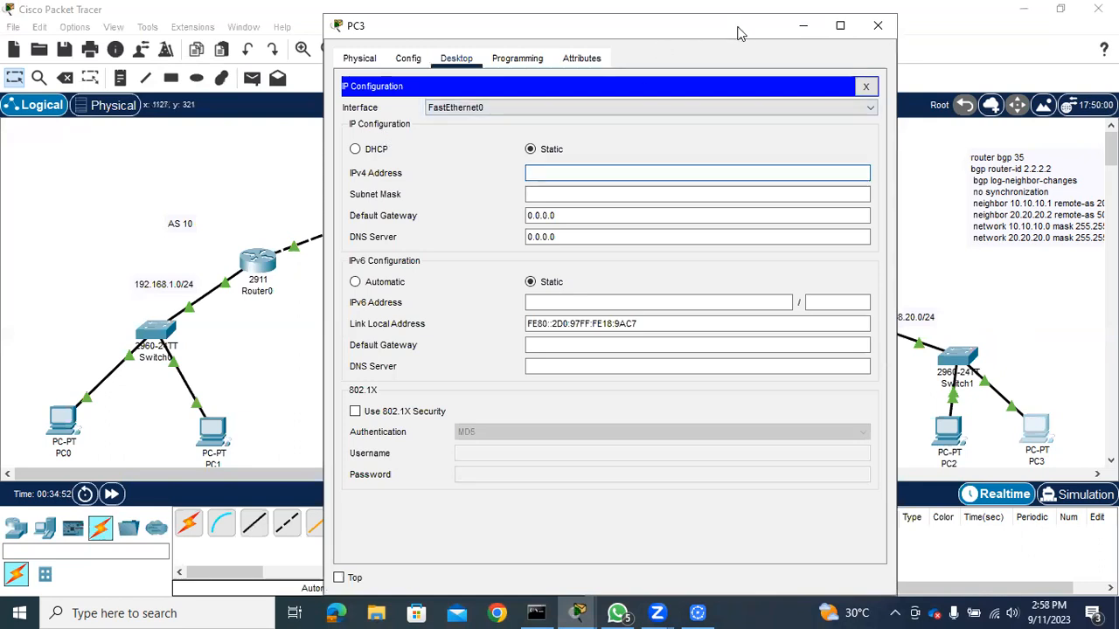
{"action": "left_click_drag", "start_coordinate": [736, 32], "coordinate": [496, 102]}
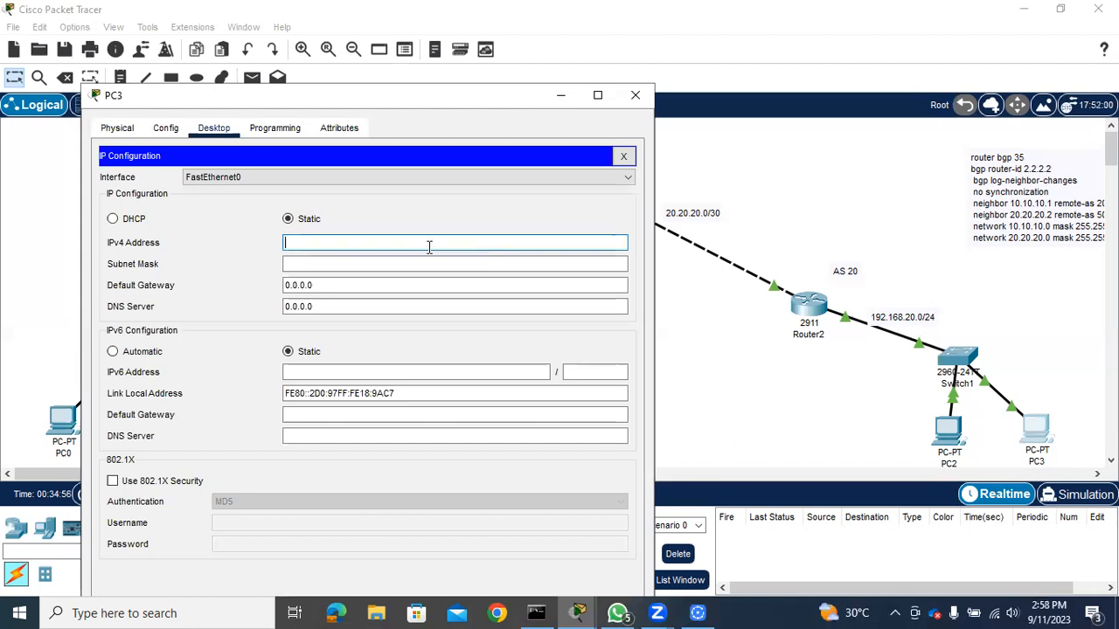
{"action": "type", "text": "192.168.20.5"}
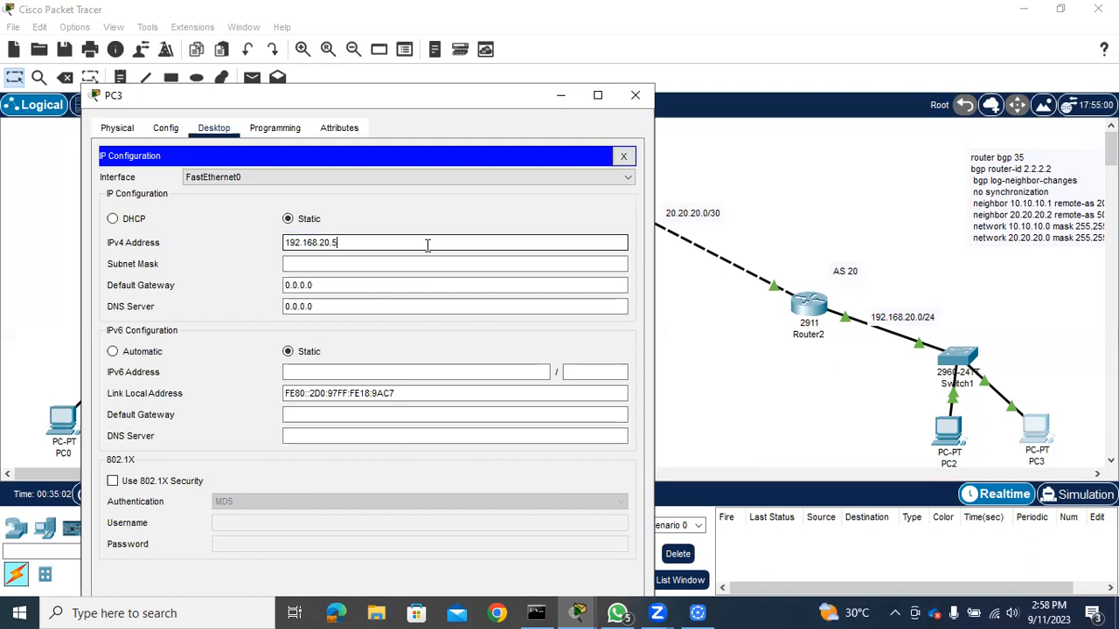
{"action": "left_click", "coordinate": [385, 266]}
Set PC3's default gateway to 192.168.20.1 and close its window
{"action": "left_click", "coordinate": [352, 283]}
{"action": "left_click_drag", "start_coordinate": [308, 284], "coordinate": [250, 279]}
{"action": "key", "text": "BackSpace"}
{"action": "type", "text": "192.168.20.1"}
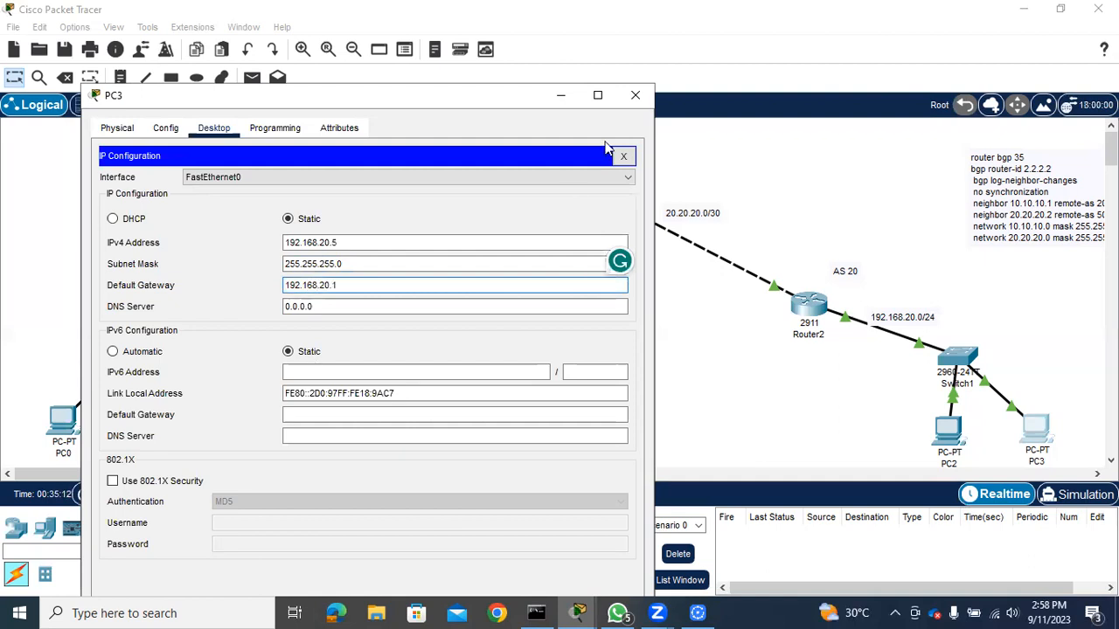
{"action": "left_click", "coordinate": [635, 95]}
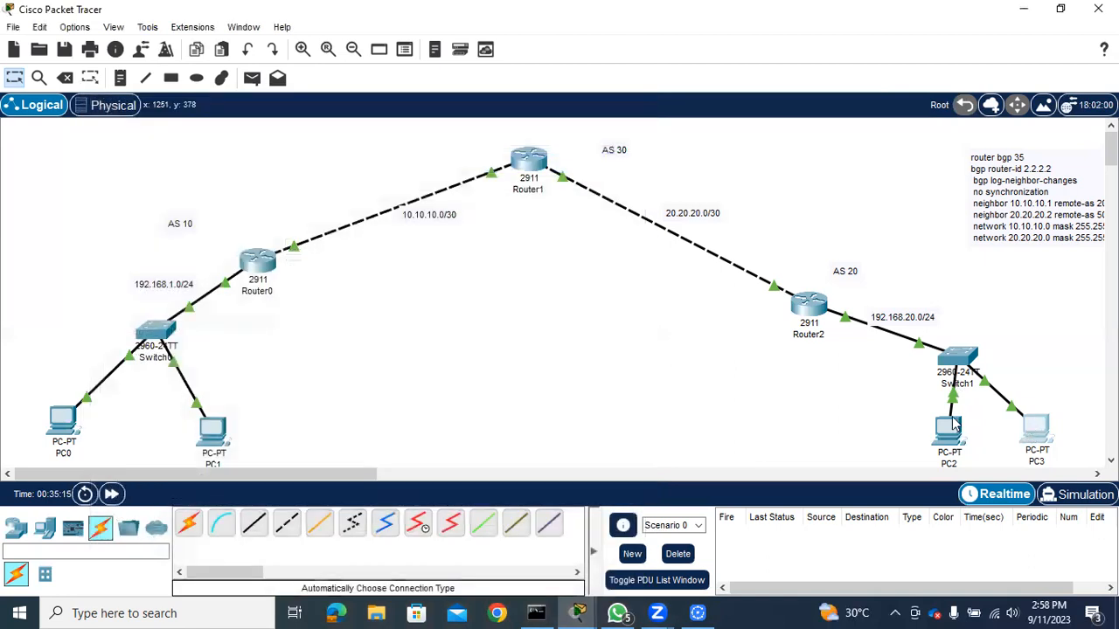
Give PC2 the static IPv4 address 192.168.20.6 with subnet mask 255.255.255.0
{"action": "left_click", "coordinate": [951, 426]}
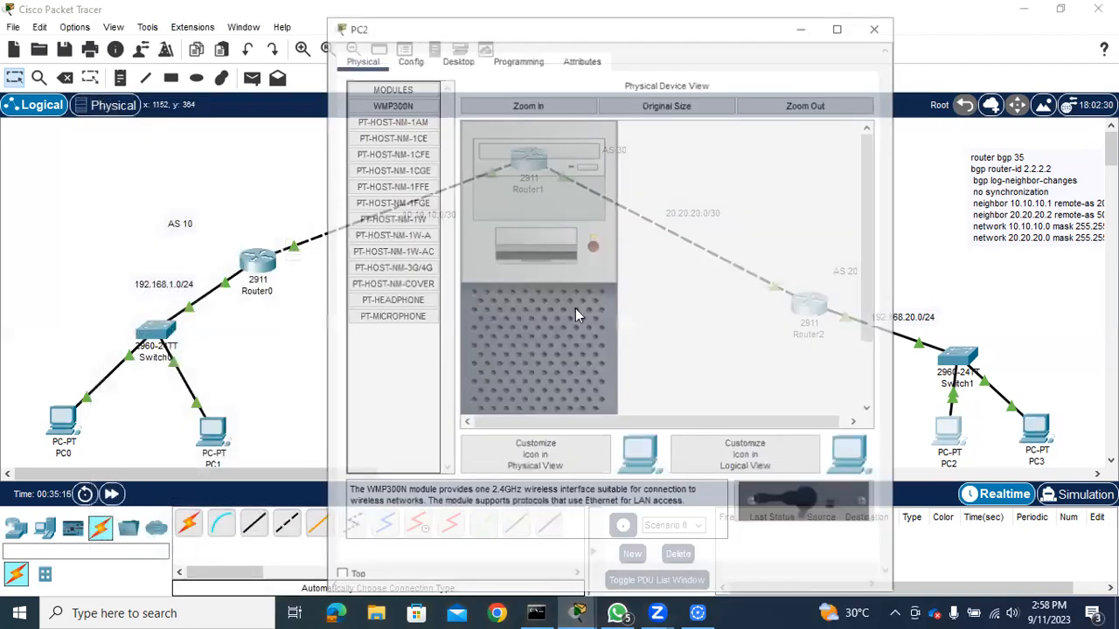
{"action": "left_click", "coordinate": [456, 59]}
{"action": "left_click", "coordinate": [412, 122]}
{"action": "left_click", "coordinate": [586, 171]}
{"action": "type", "text": "192.168.20.6"}
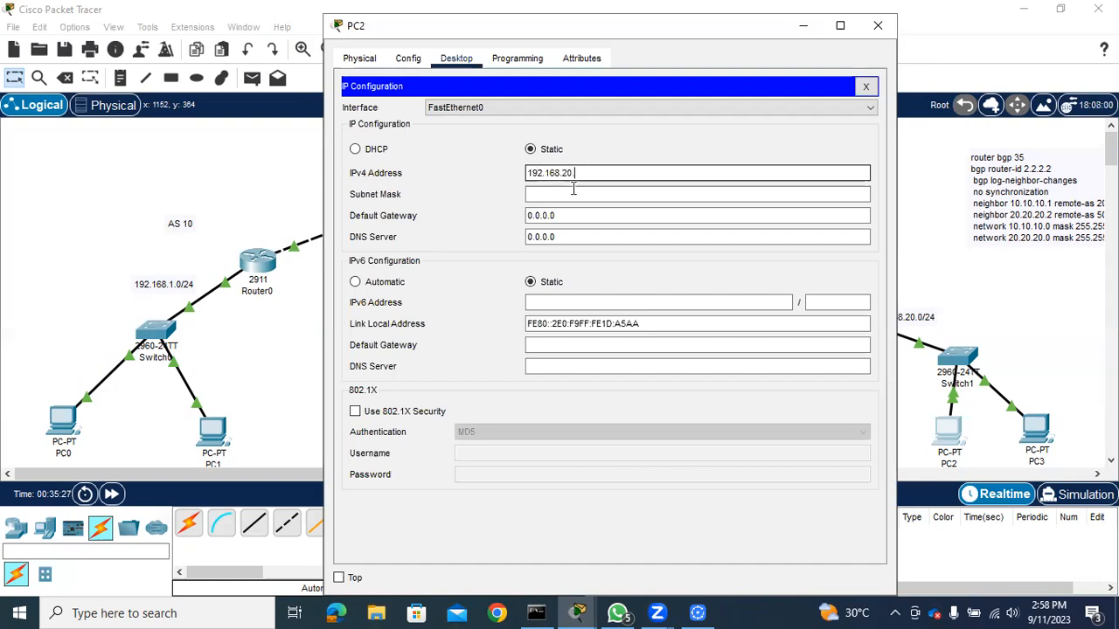
{"action": "left_click", "coordinate": [570, 194]}
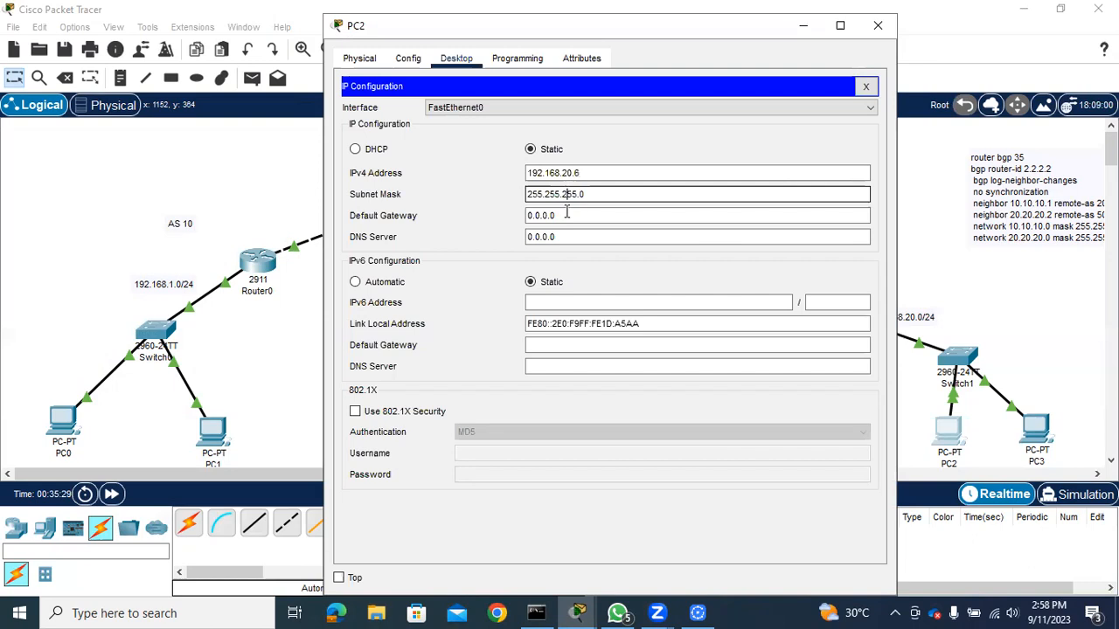
Set PC2's default gateway to 192.168.20.1 and close its window
{"action": "left_click", "coordinate": [570, 215]}
{"action": "key", "text": "ctrl+a"}
{"action": "key", "text": "BackSpace"}
{"action": "type", "text": "192.168.20.1"}
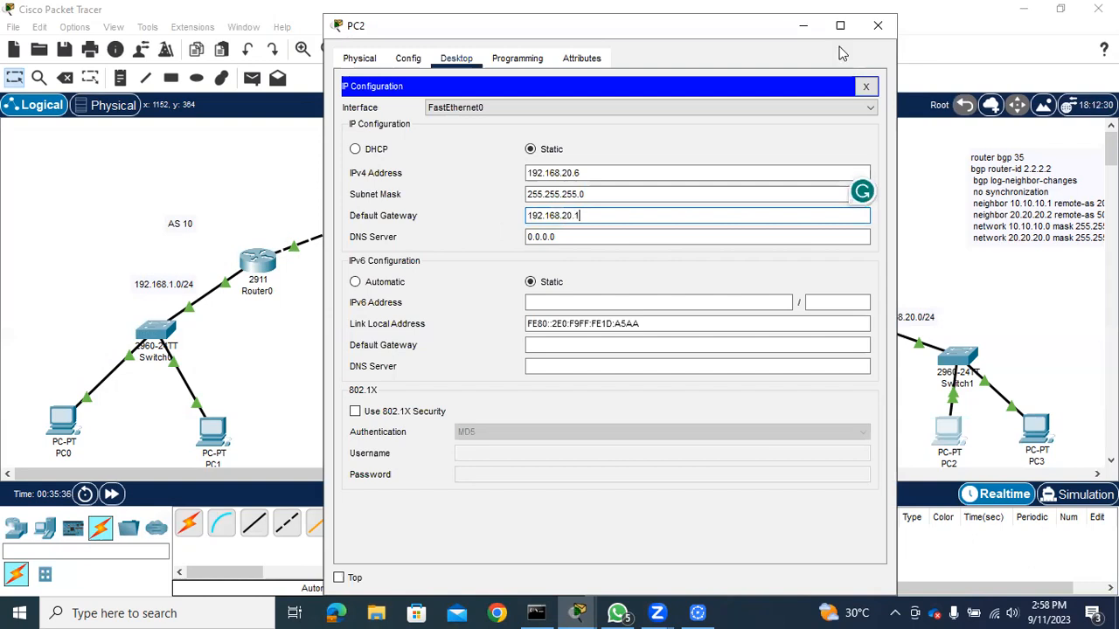
{"action": "left_click", "coordinate": [880, 26]}
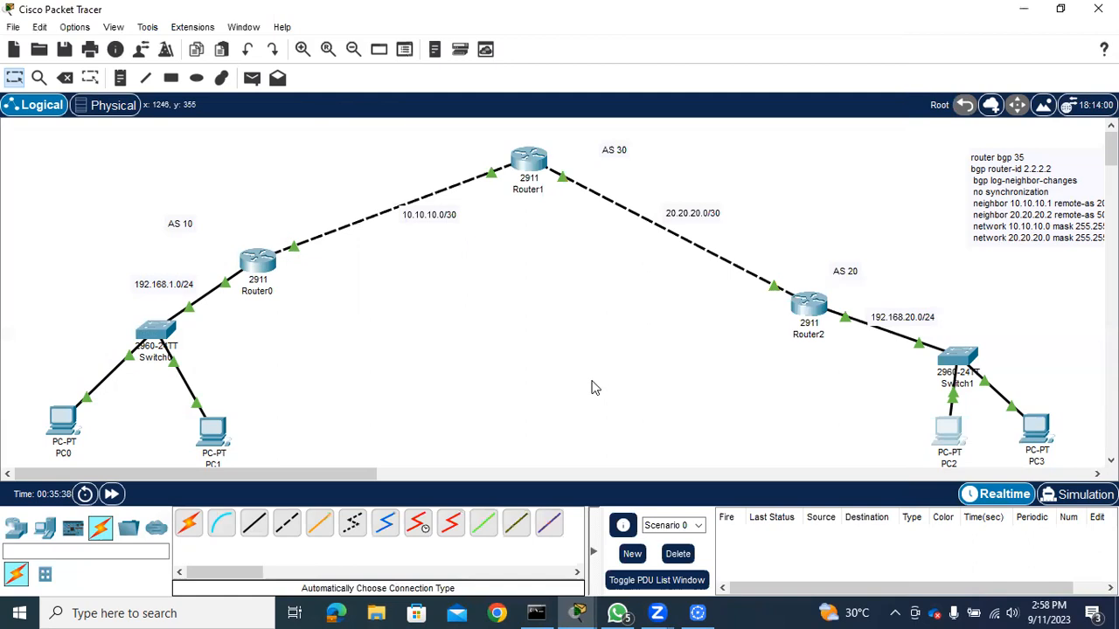
Give PC1 the static IPv4 address 192.168.1.5 with subnet mask 255.255.255.0
{"action": "left_click", "coordinate": [213, 443]}
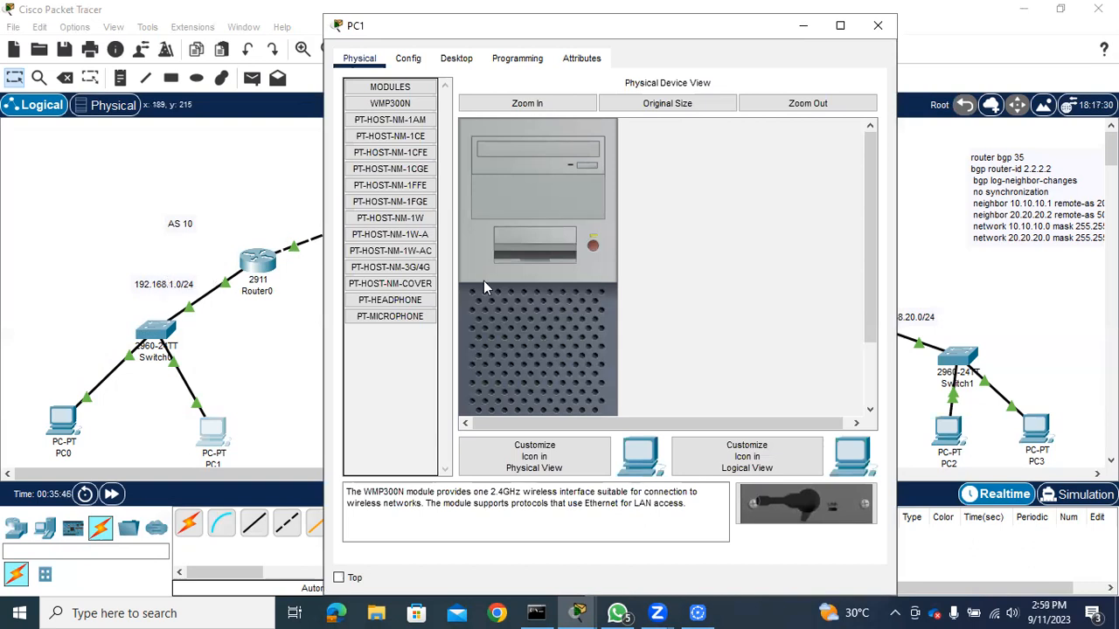
{"action": "left_click", "coordinate": [454, 59]}
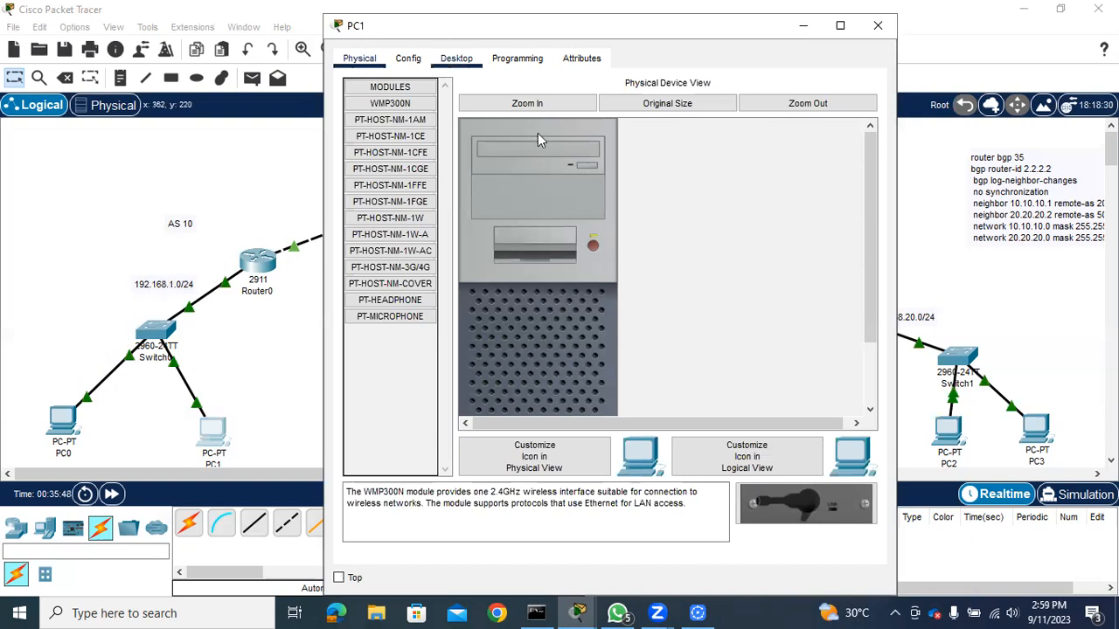
{"action": "left_click", "coordinate": [400, 160]}
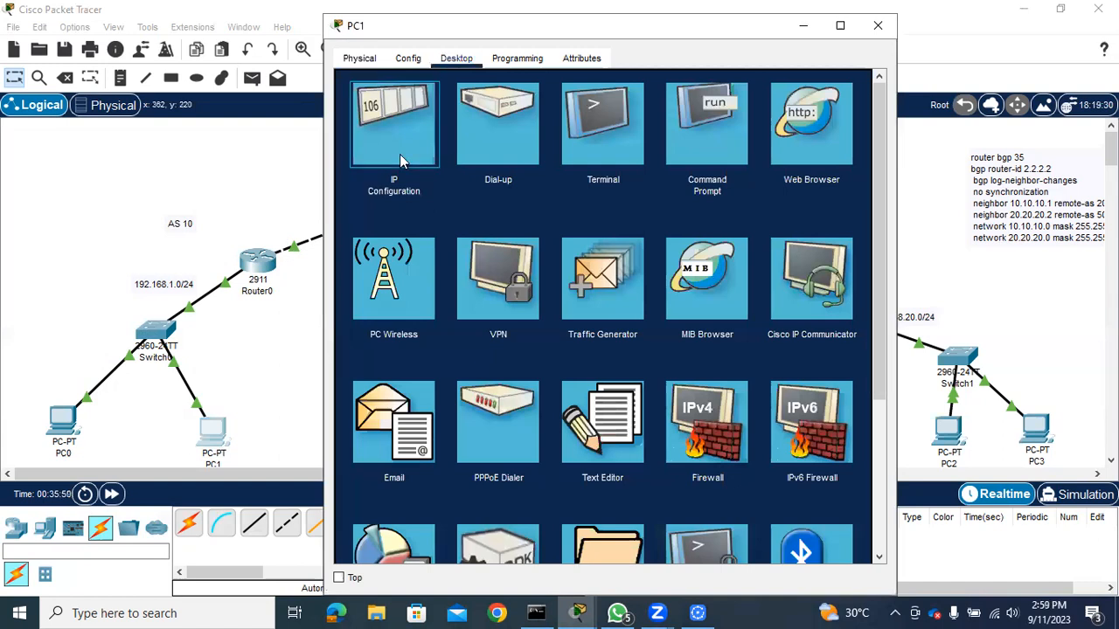
{"action": "left_click", "coordinate": [594, 172]}
{"action": "type", "text": "192.168.1.5"}
{"action": "left_click", "coordinate": [571, 194]}
Set PC1's default gateway to 192.168.1.1 and close its window
{"action": "left_click_drag", "start_coordinate": [569, 215], "coordinate": [506, 212]}
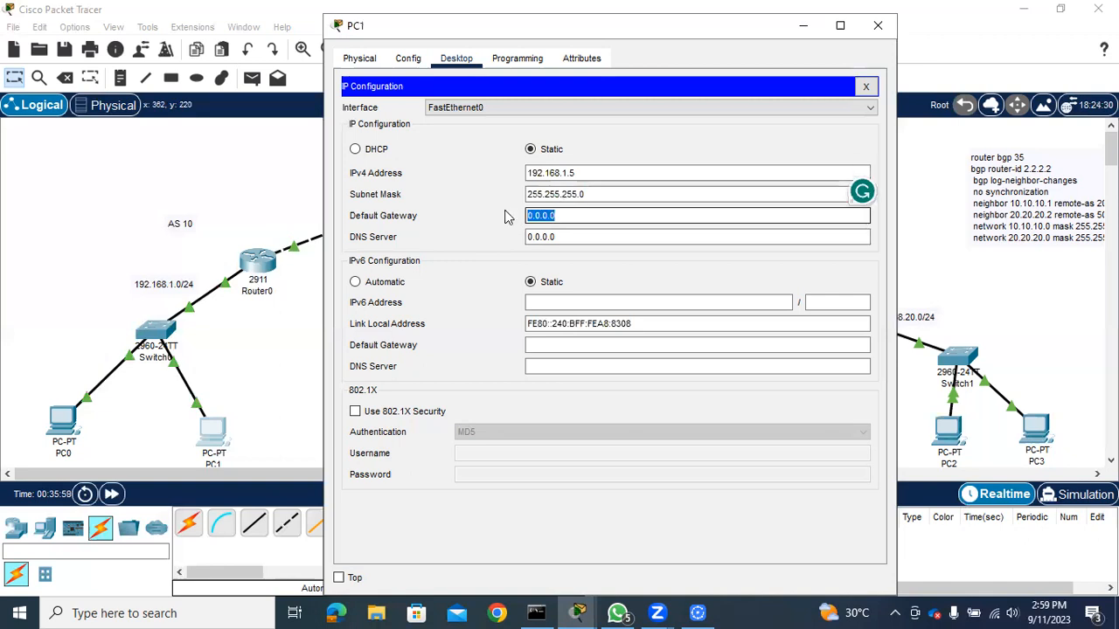
{"action": "type", "text": "192.168.1.1"}
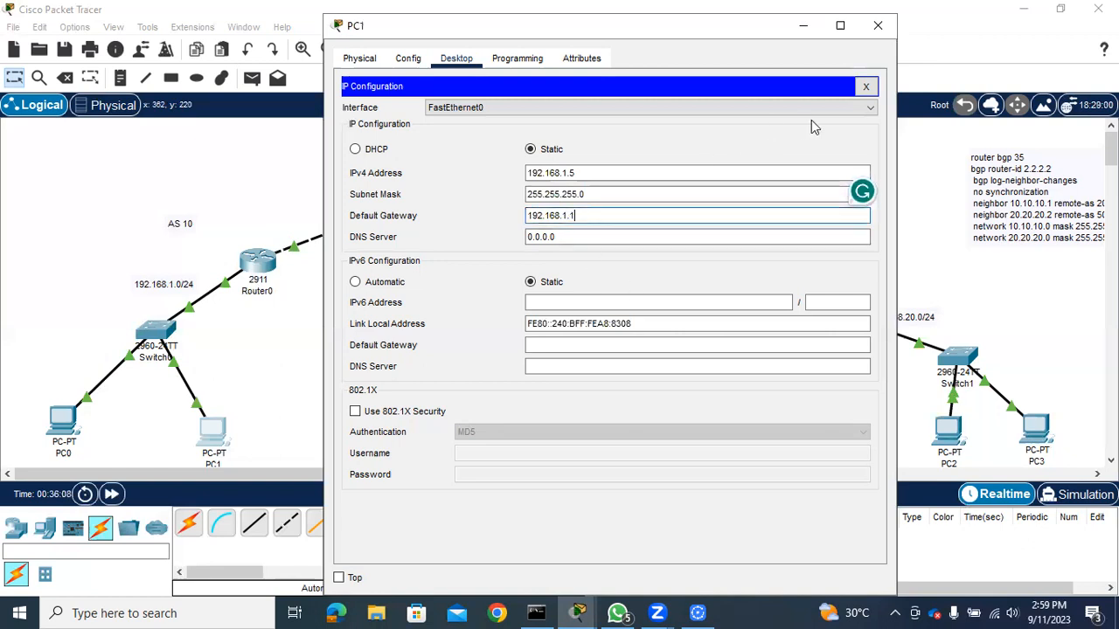
{"action": "left_click", "coordinate": [881, 30]}
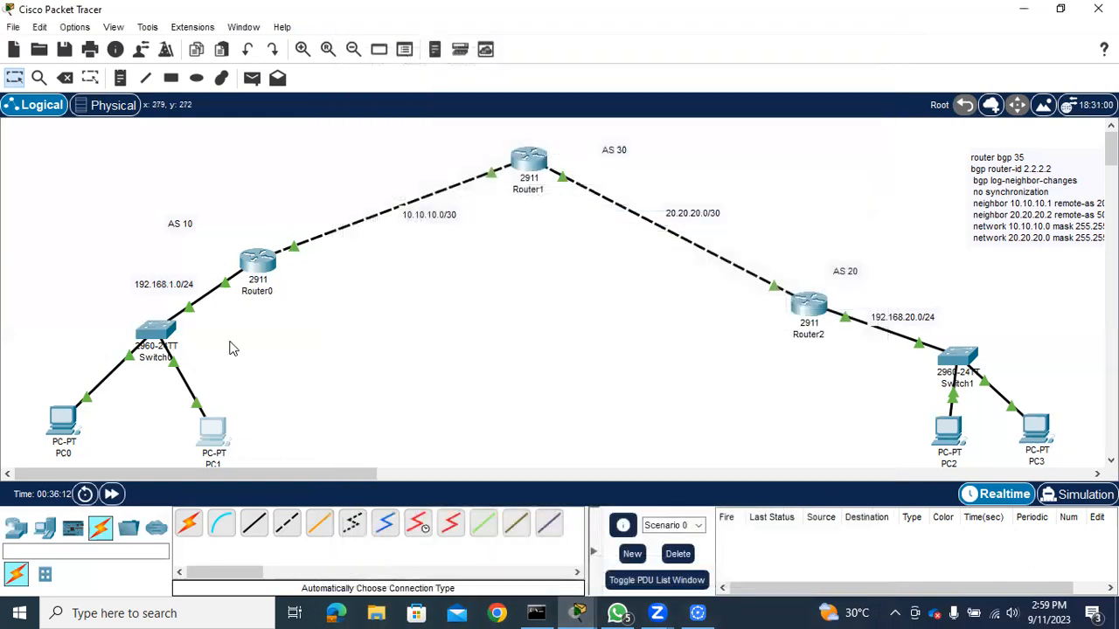
Give PC0 the static IPv4 address 192.168.1.6 with subnet mask 255.255.255.0
{"action": "left_click", "coordinate": [63, 422]}
{"action": "left_click", "coordinate": [456, 58]}
{"action": "left_click", "coordinate": [403, 111]}
{"action": "left_click", "coordinate": [552, 172]}
{"action": "type", "text": "192"}
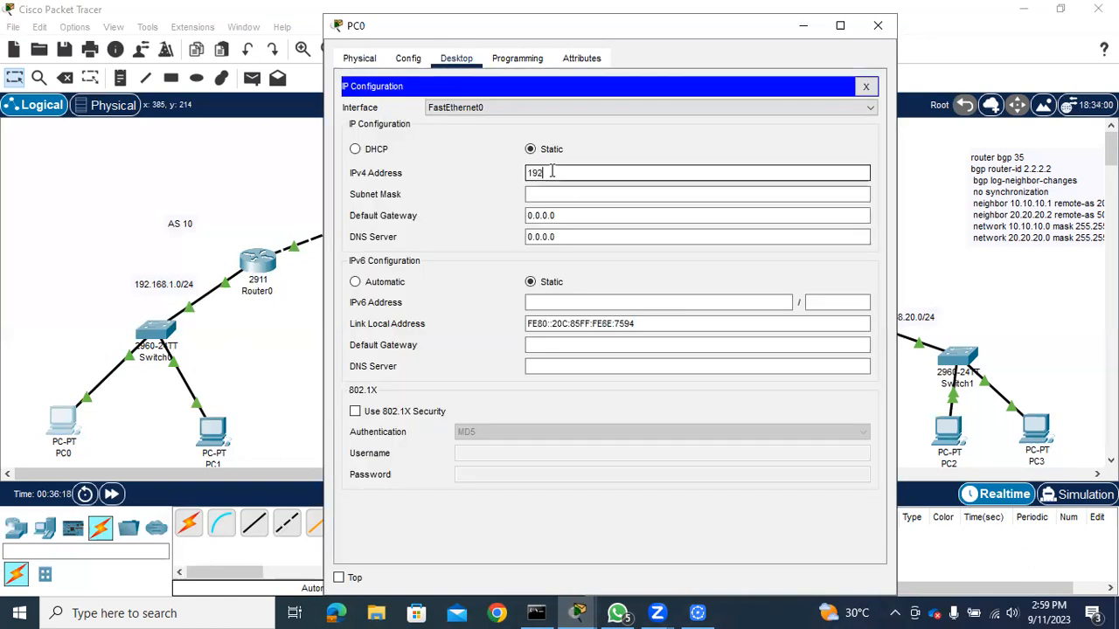
{"action": "type", "text": ".168.1.6"}
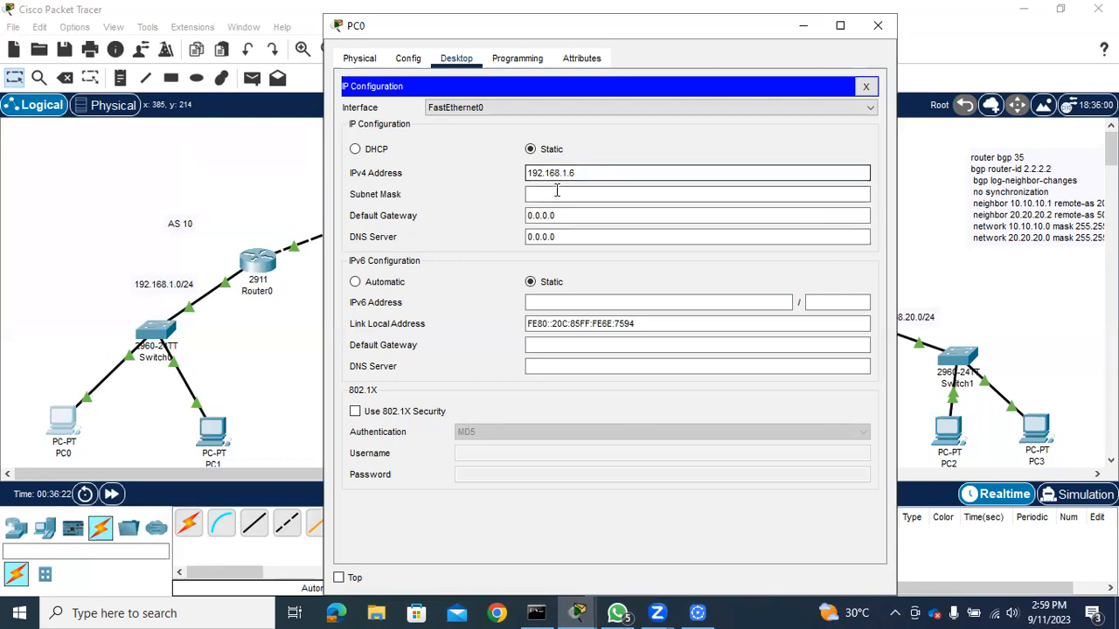
{"action": "left_click", "coordinate": [554, 194]}
Set PC0's default gateway to 192.168.1.1 and close its window
{"action": "left_click_drag", "start_coordinate": [564, 216], "coordinate": [506, 217]}
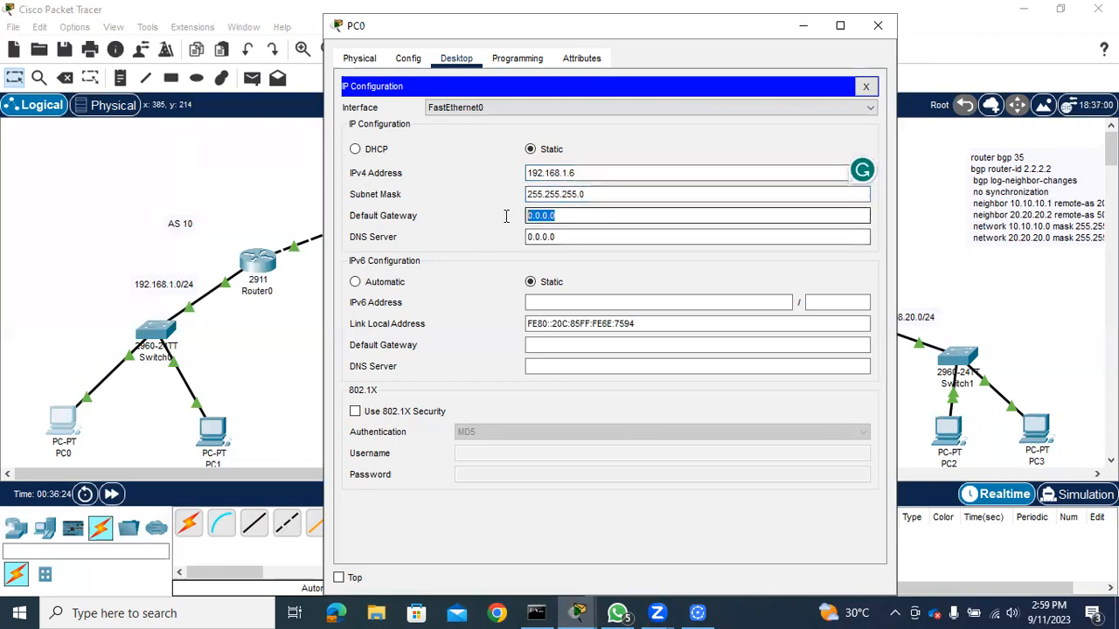
{"action": "type", "text": "192."}
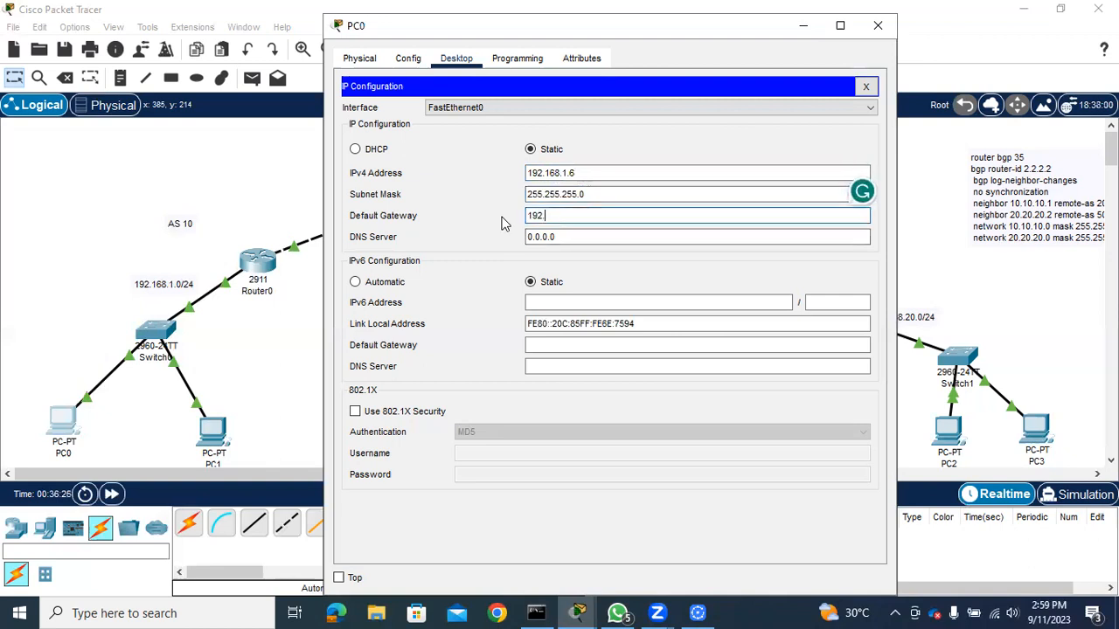
{"action": "type", "text": "168.1.1"}
{"action": "left_click", "coordinate": [879, 29]}
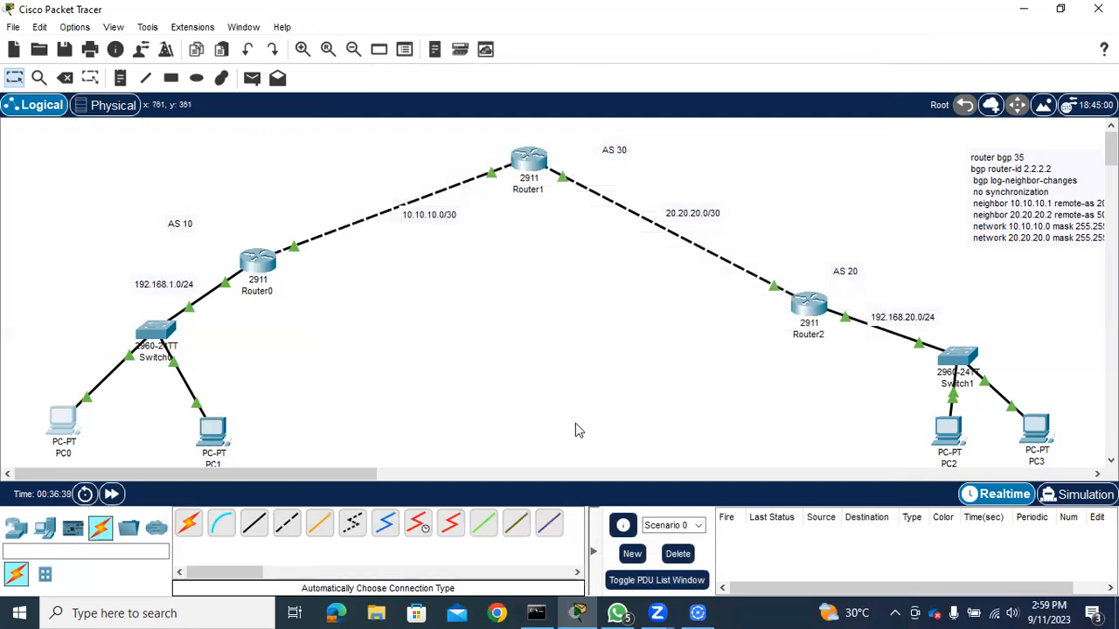
Ping PC3 at 192.168.20.5 twice from PC1's command prompt to test reachability between the LANs
{"action": "left_click", "coordinate": [206, 448]}
{"action": "left_click", "coordinate": [724, 152]}
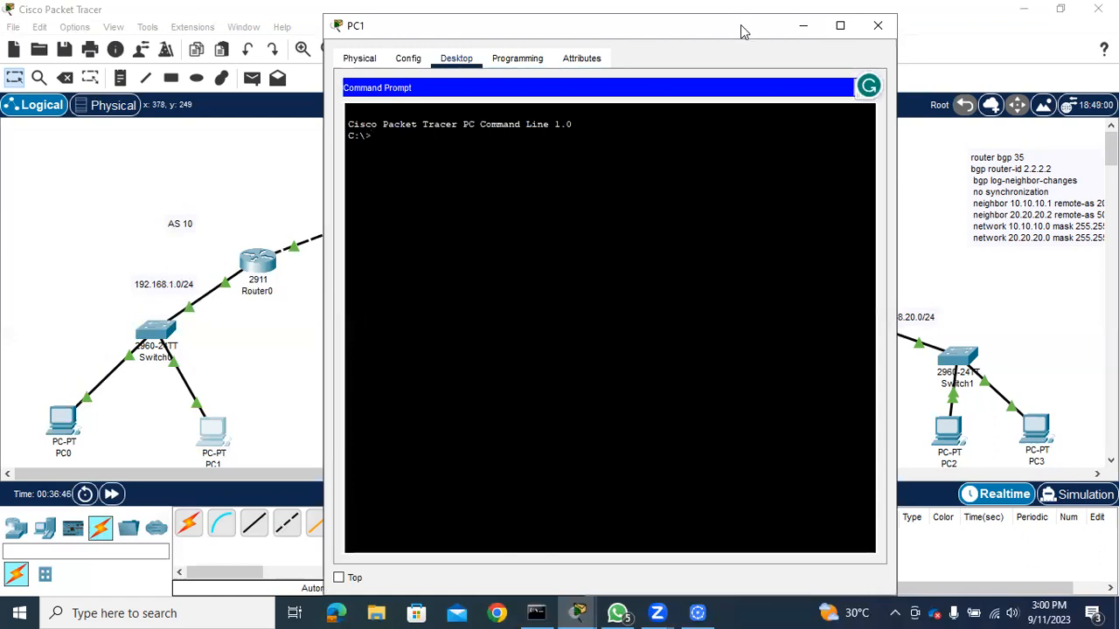
{"action": "left_click_drag", "start_coordinate": [741, 30], "coordinate": [520, 63]}
{"action": "type", "text": "ping 192.168.20.5"}
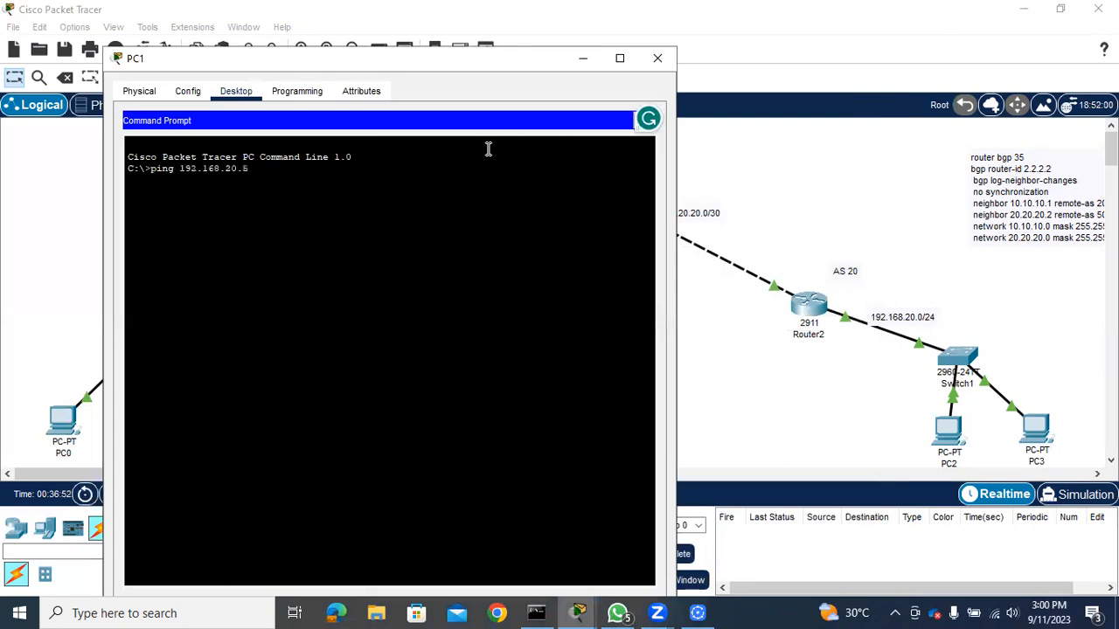
{"action": "key", "text": "Return"}
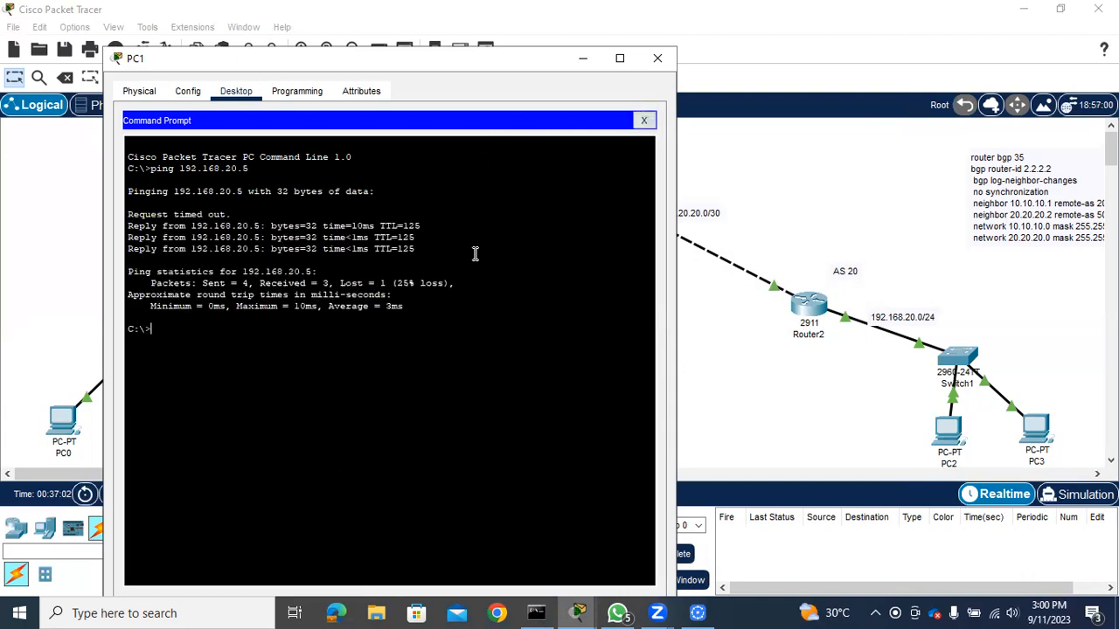
{"action": "key", "text": "Up"}
{"action": "key", "text": "Return"}
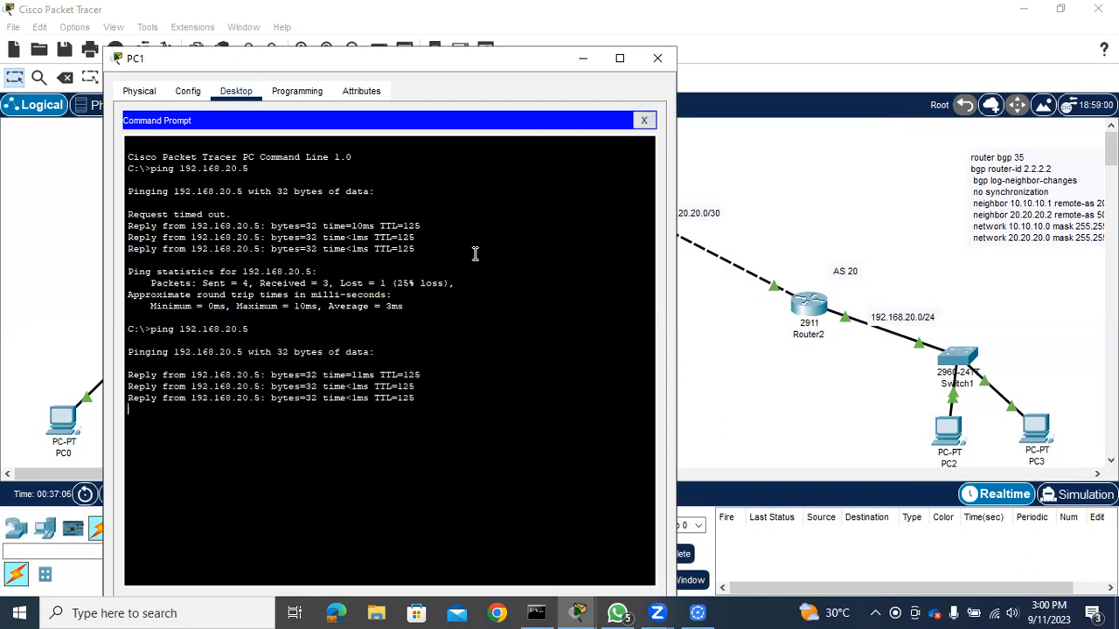
Ping PC2 at 192.168.20.6 from PC1's command prompt, and close PC1's window
{"action": "key", "text": "Up"}
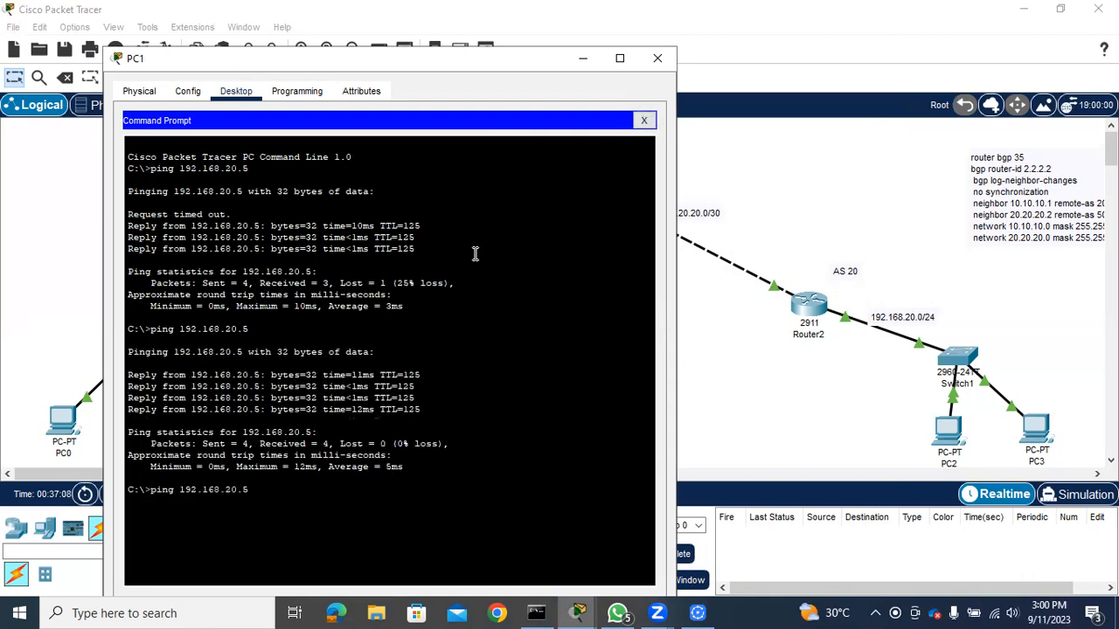
{"action": "type", "text": "6"}
{"action": "key", "text": "Return"}
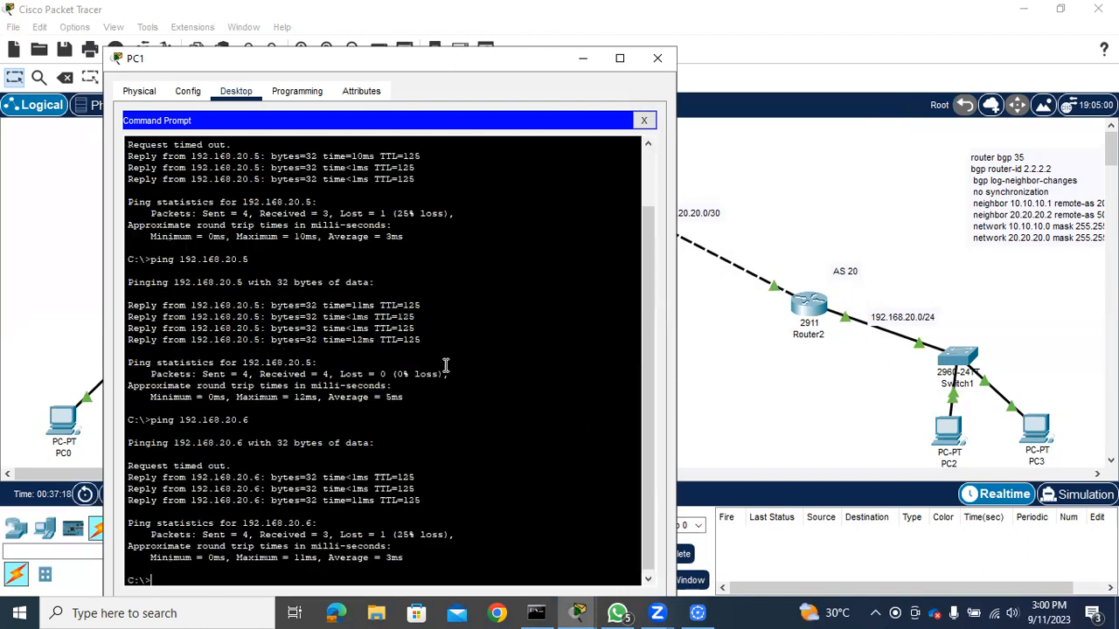
{"action": "key", "text": "Up"}
{"action": "key", "text": "BackSpace"}
{"action": "left_click", "coordinate": [657, 58]}
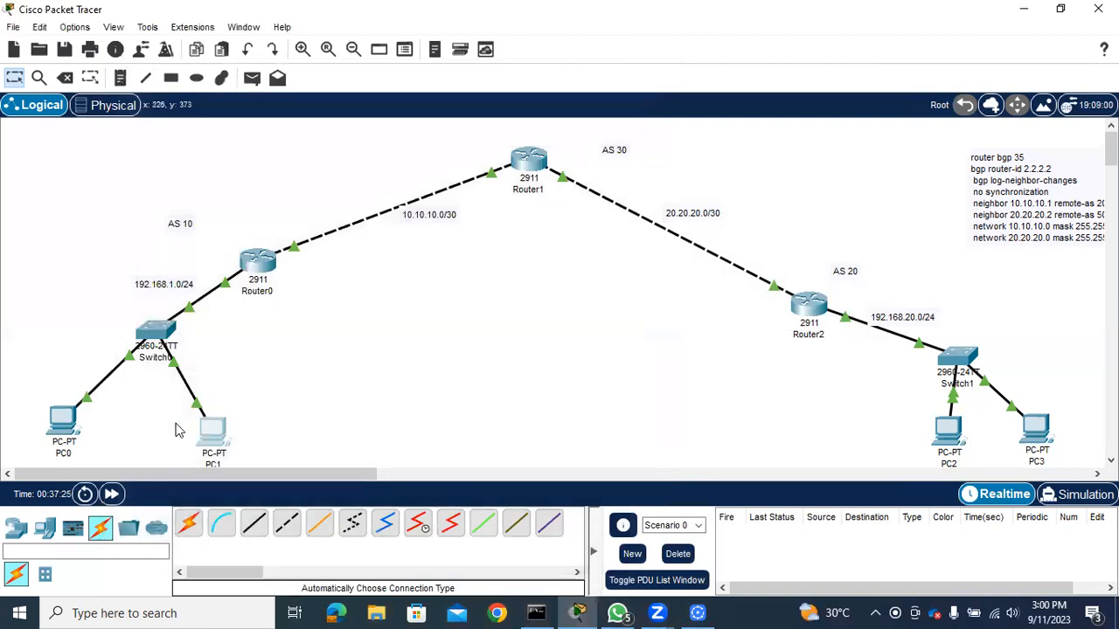
Ping PC1 at 192.168.1.5 from PC2's command prompt, and close PC2's window
{"action": "left_click", "coordinate": [949, 435]}
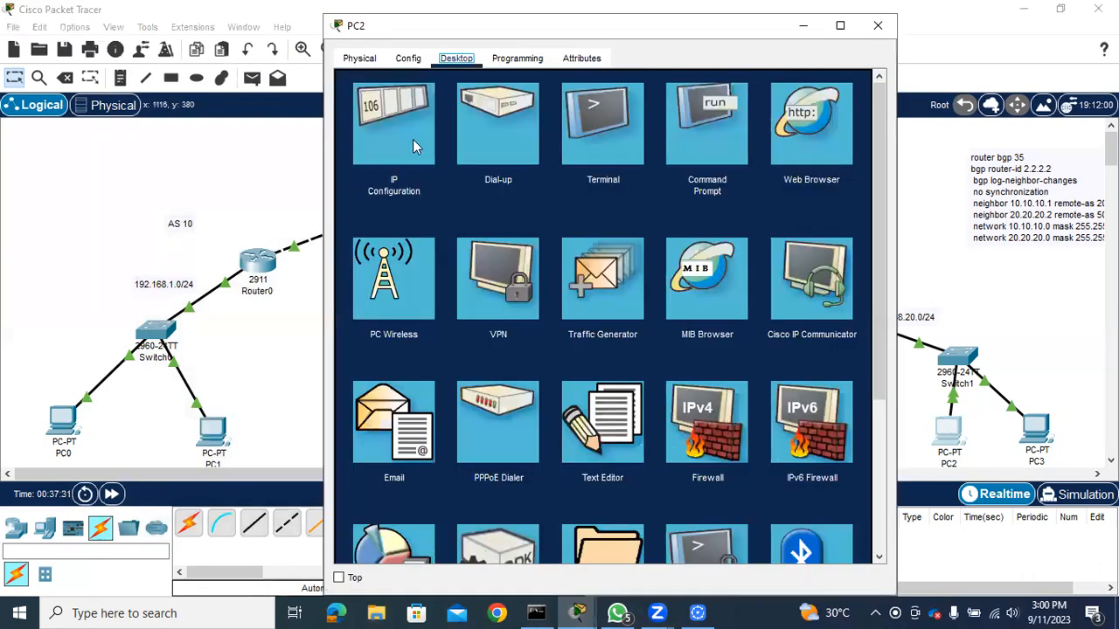
{"action": "left_click", "coordinate": [701, 128]}
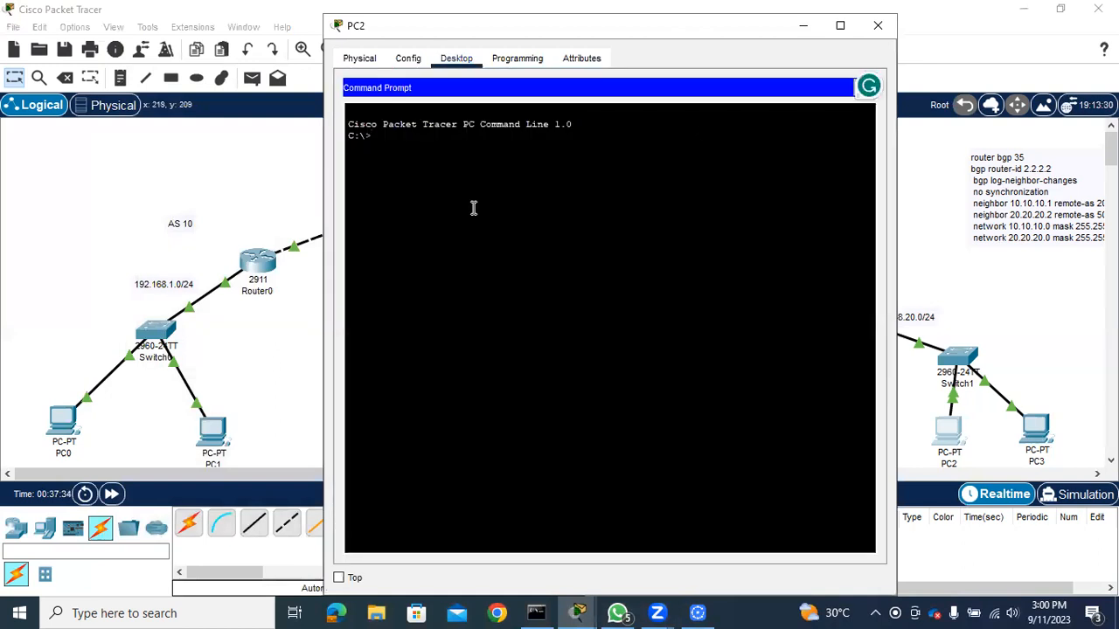
{"action": "type", "text": "ping 192.16"}
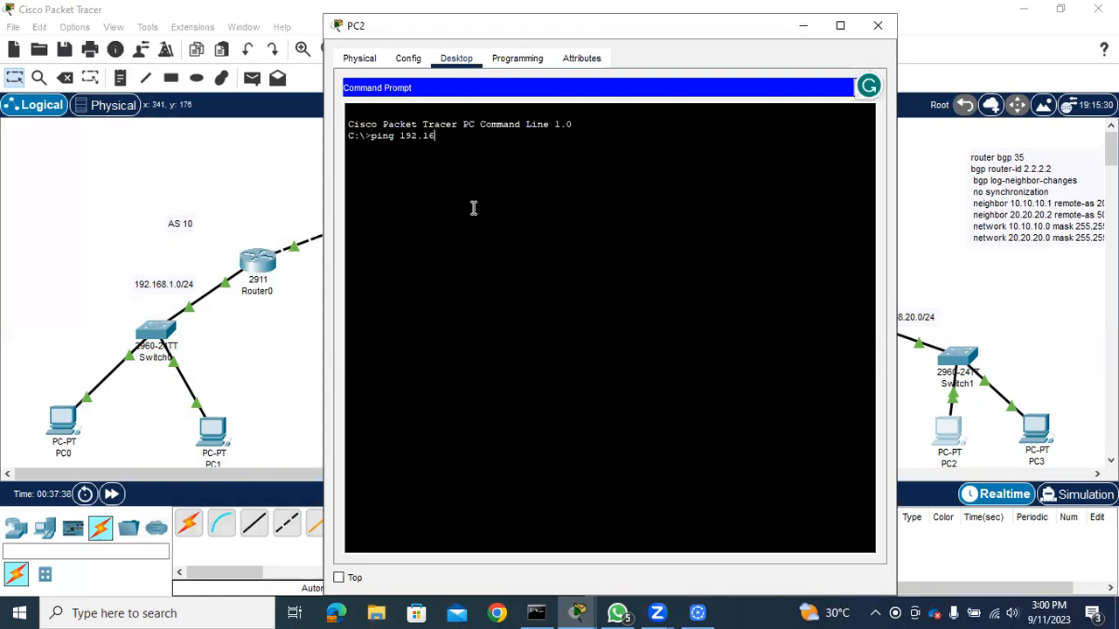
{"action": "type", "text": "8.1.5"}
{"action": "key", "text": "Return"}
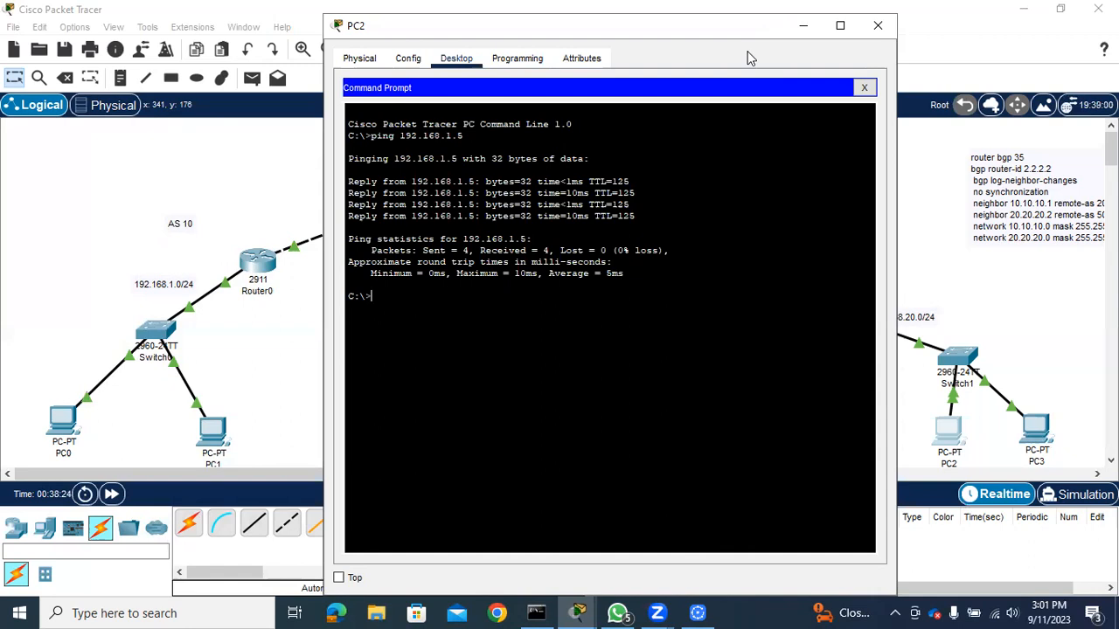
{"action": "left_click", "coordinate": [877, 25]}
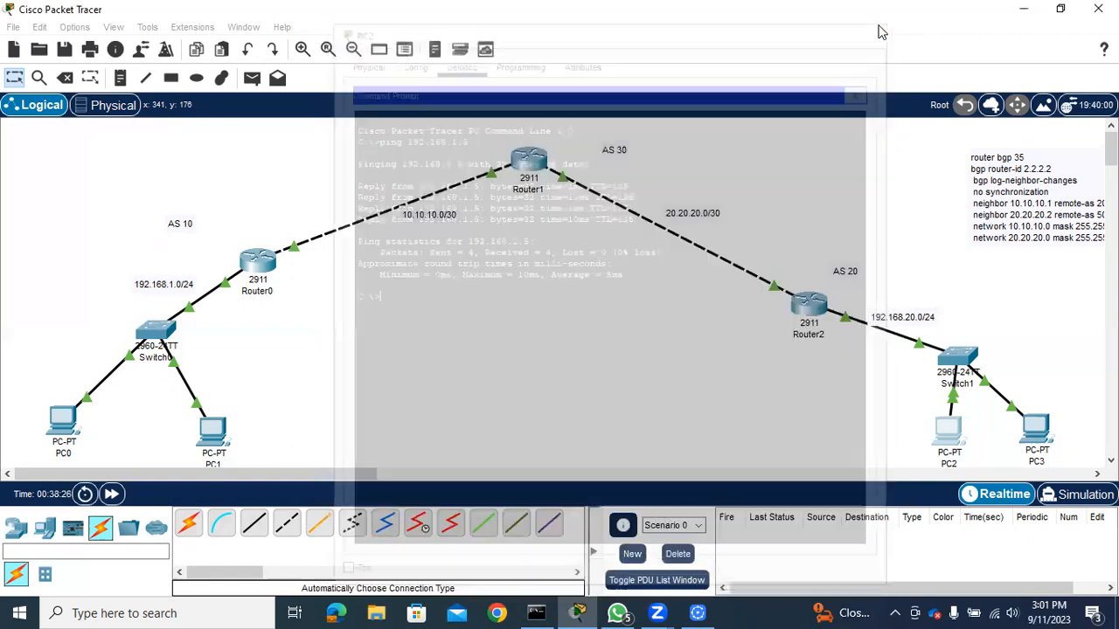